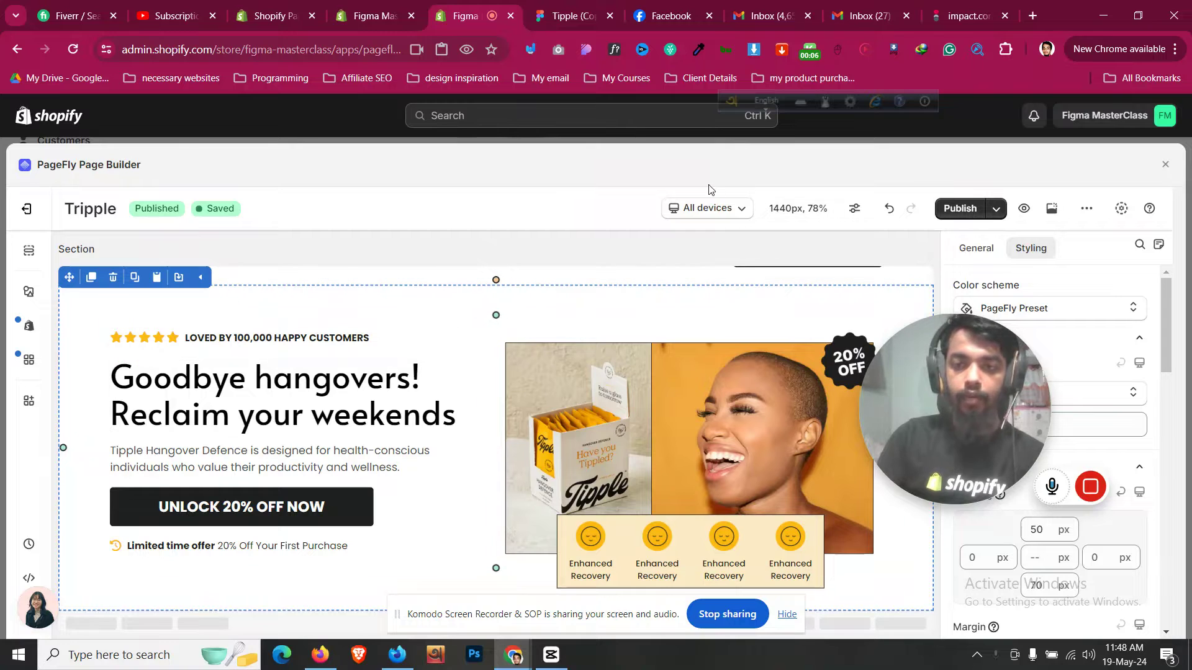
Switch to the Tipple design in Figma, export the Forbes logo as a 1x PNG and add a PNG export setting to the Popsugar logo
click(578, 13)
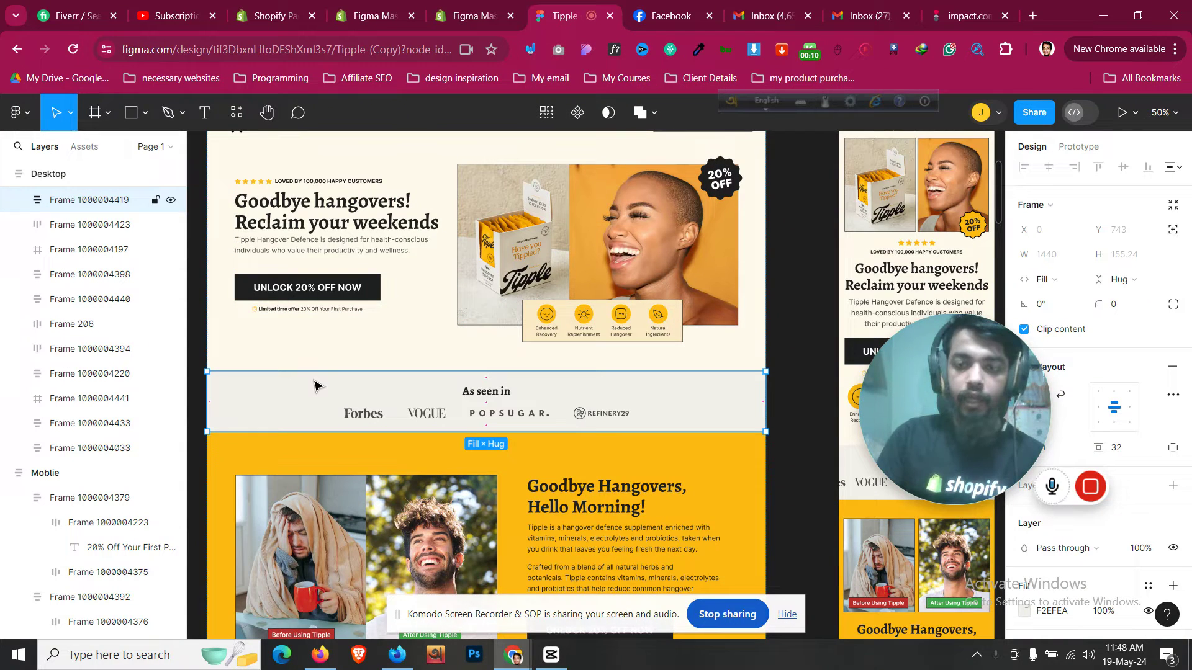
drag(1012, 395, 800, 218)
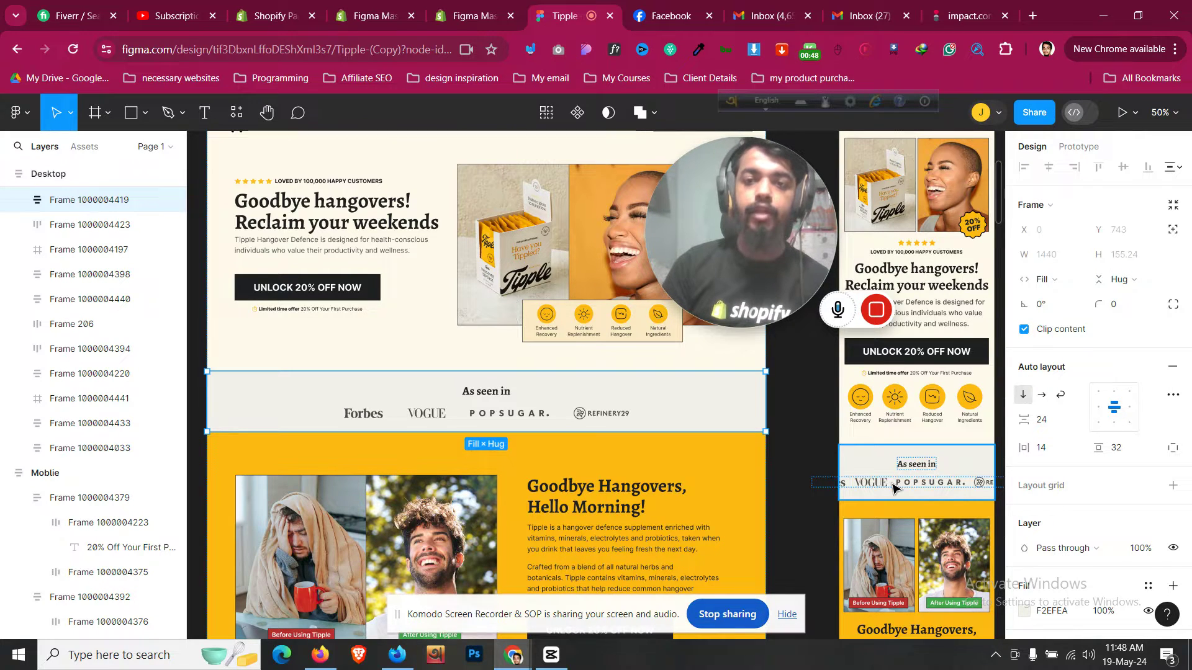
mouse_move(787, 296)
drag(787, 296, 872, 385)
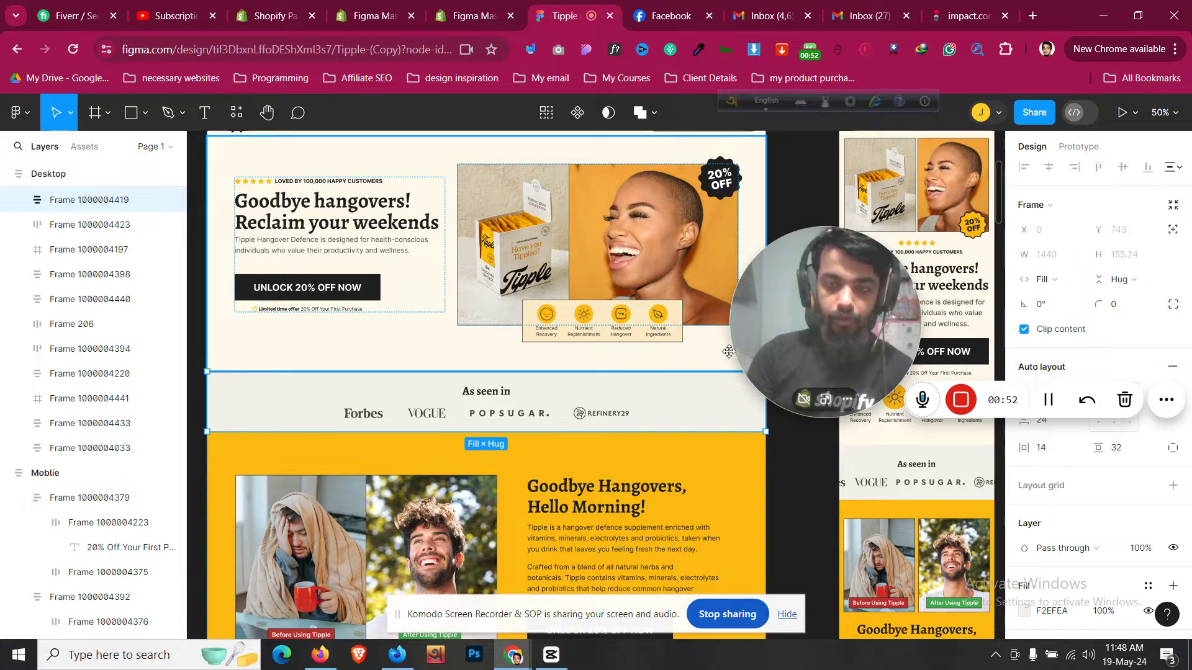
double_click(375, 419)
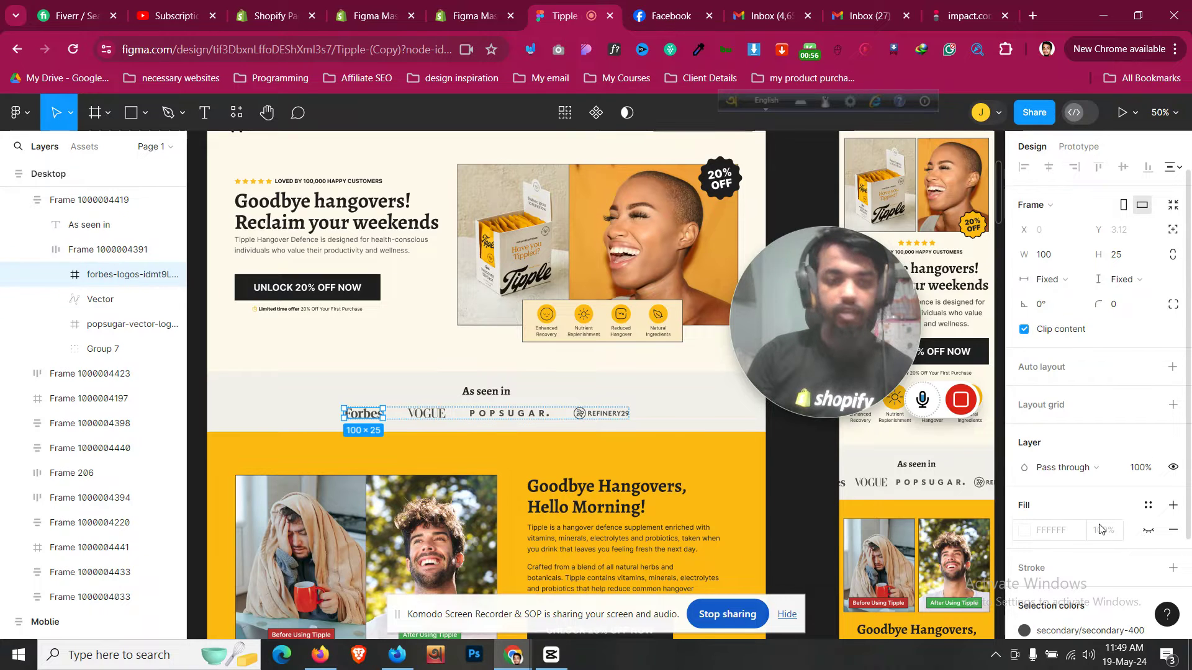
scroll(1100, 530, down, 2)
click(1173, 580)
click(1097, 550)
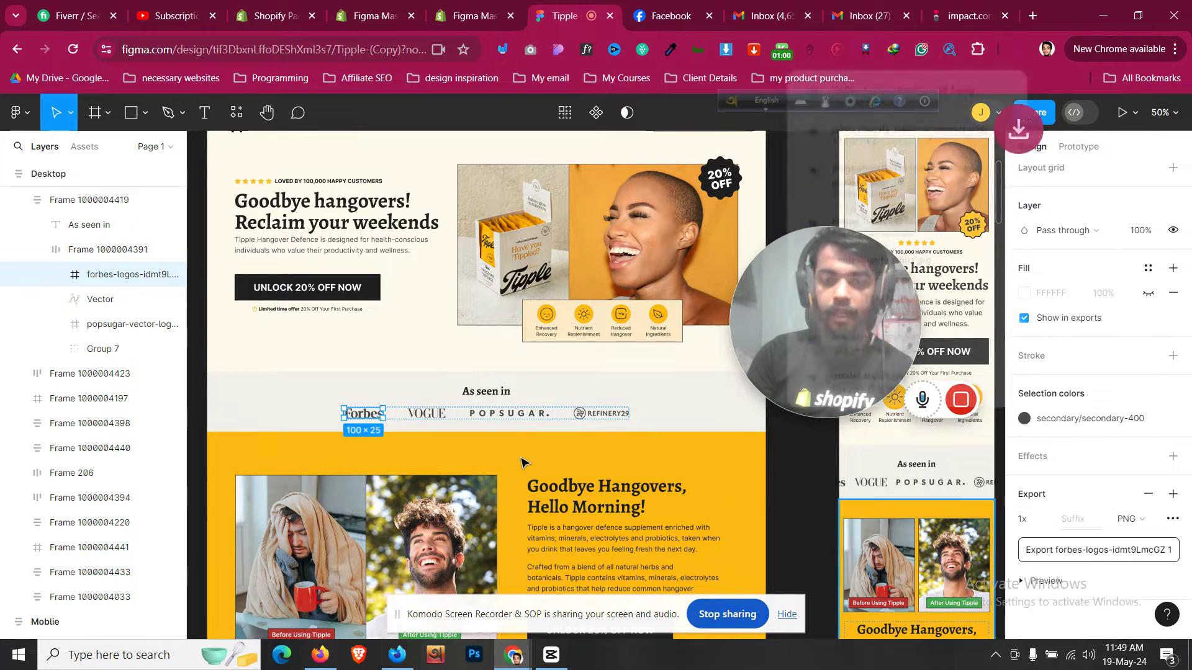
click(124, 324)
click(1172, 580)
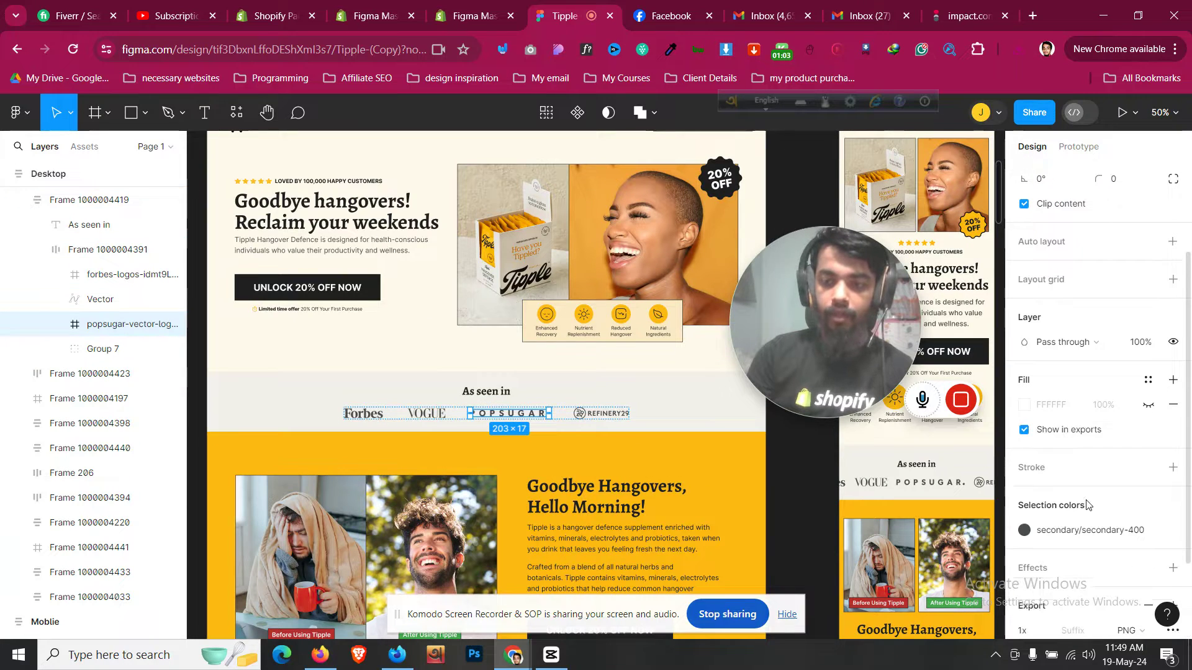
Return to the PageFly page editor and insert a one-column layout section directly below the hero section
click(455, 6)
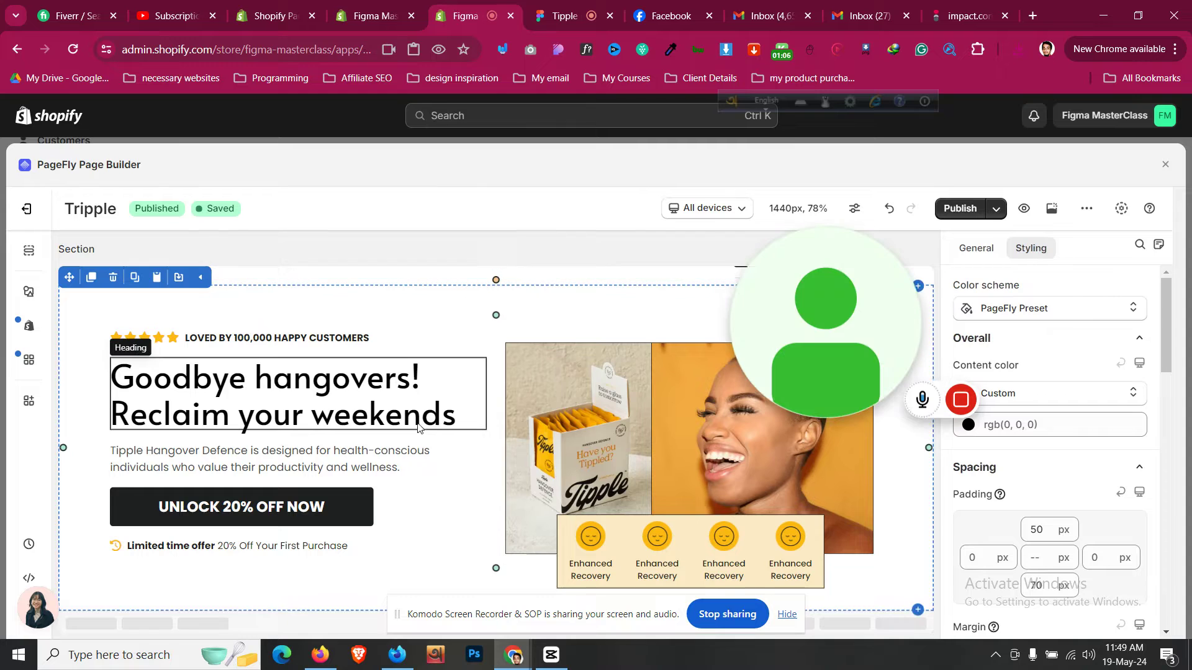
click(28, 250)
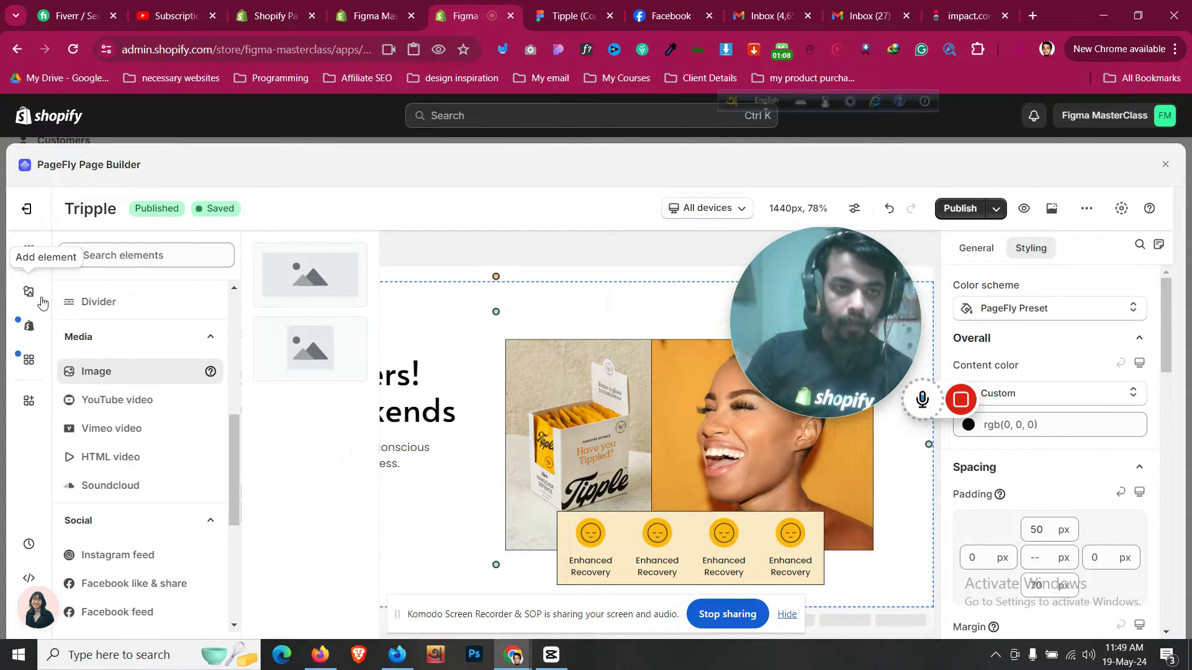
click(112, 335)
mouse_move(288, 290)
mouse_down()
mouse_move(261, 372)
mouse_move(229, 593)
mouse_move(214, 608)
mouse_up()
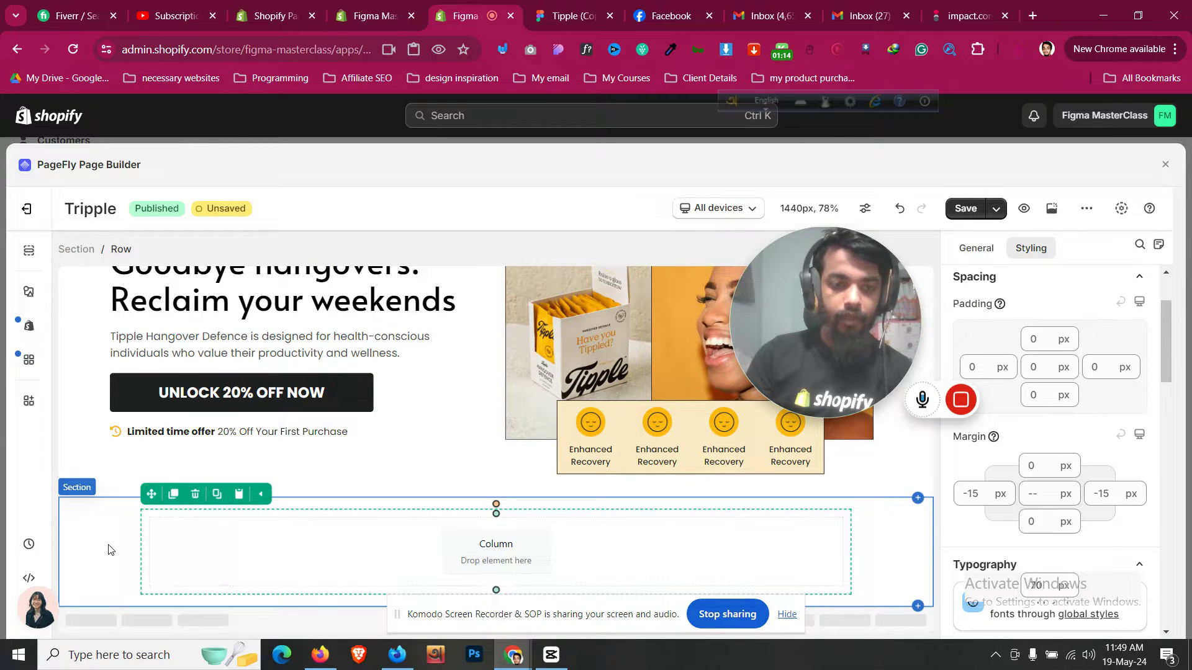
Copy the fill colour F2EFEA of the "As seen in" frame in Figma and apply it as the new PageFly section's background
key(ctrl+Tab)
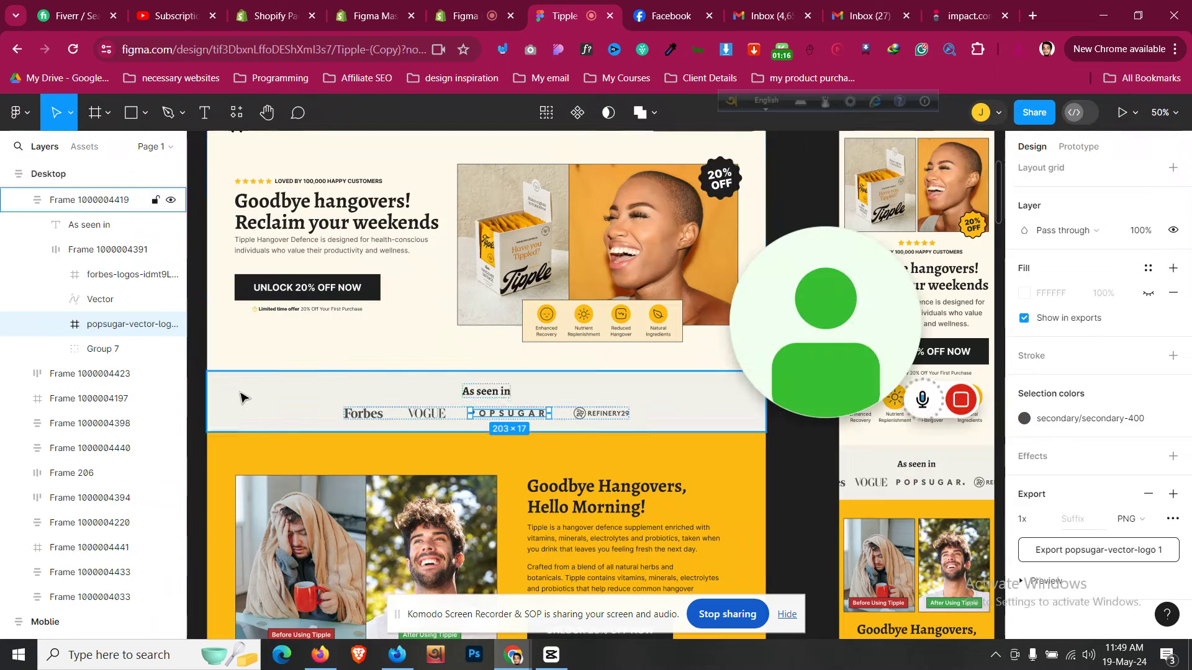
click(241, 395)
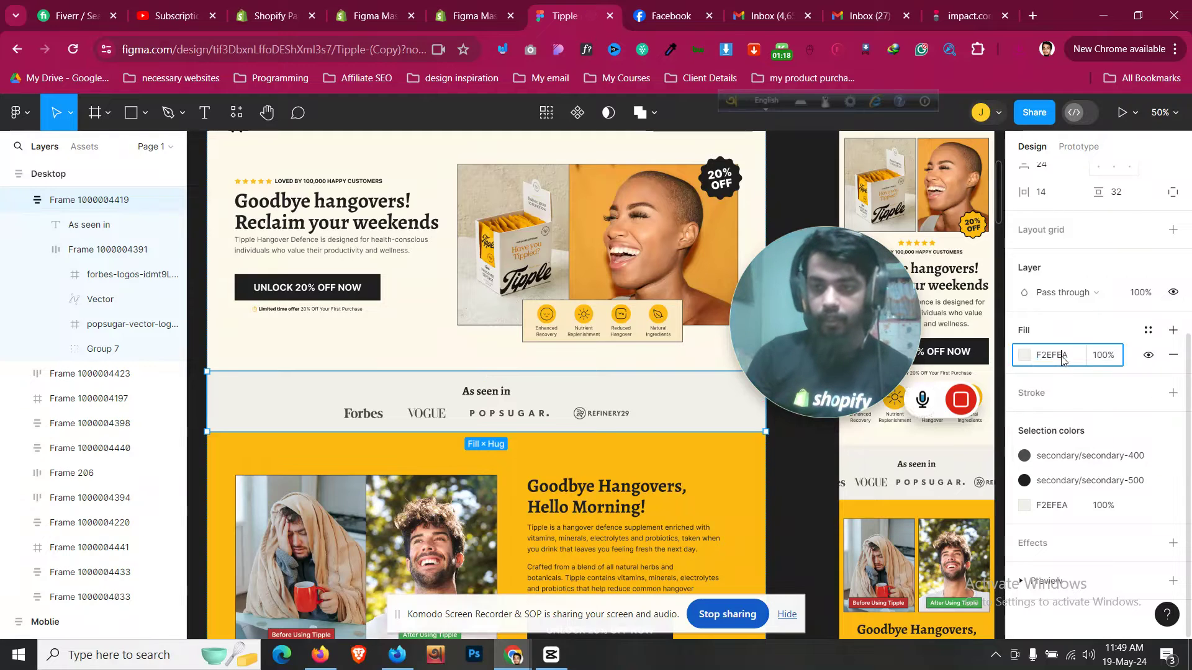
key(ctrl+shift+Tab)
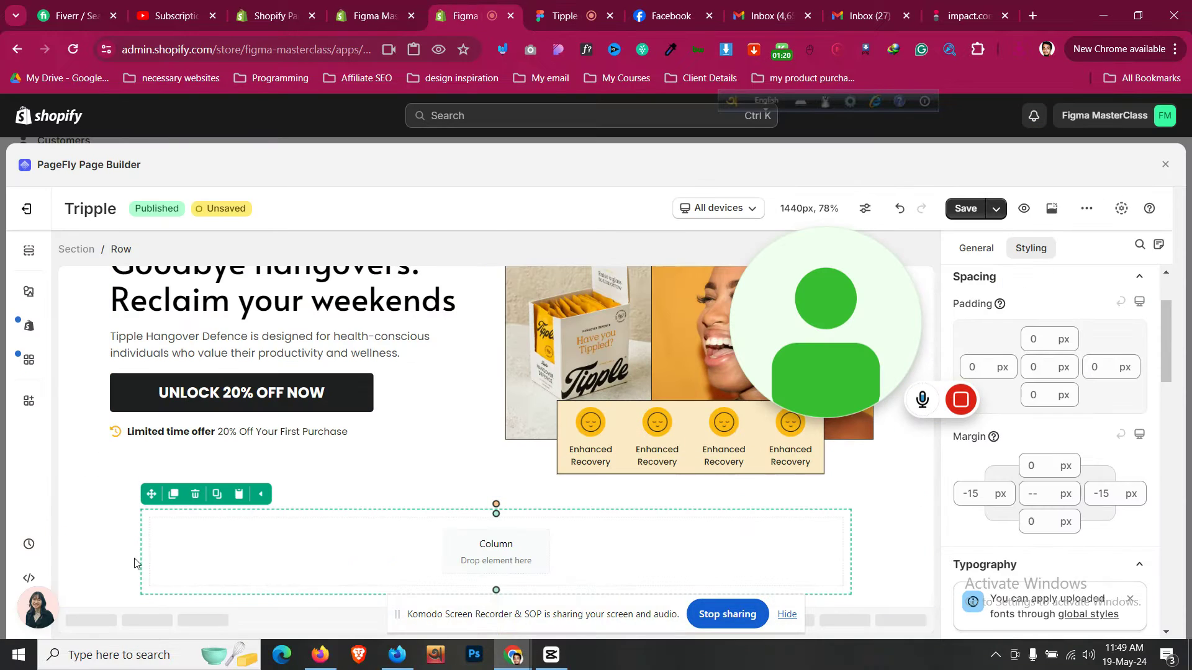
click(111, 552)
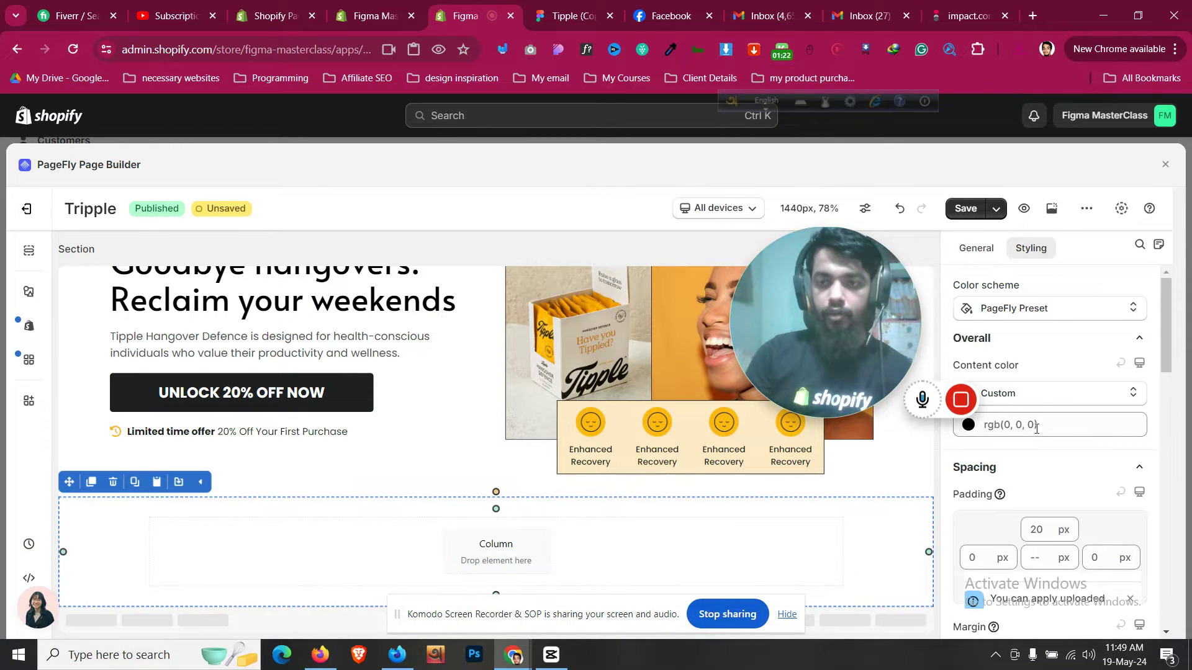
scroll(1038, 437, down, 7)
scroll(1038, 440, down, 2)
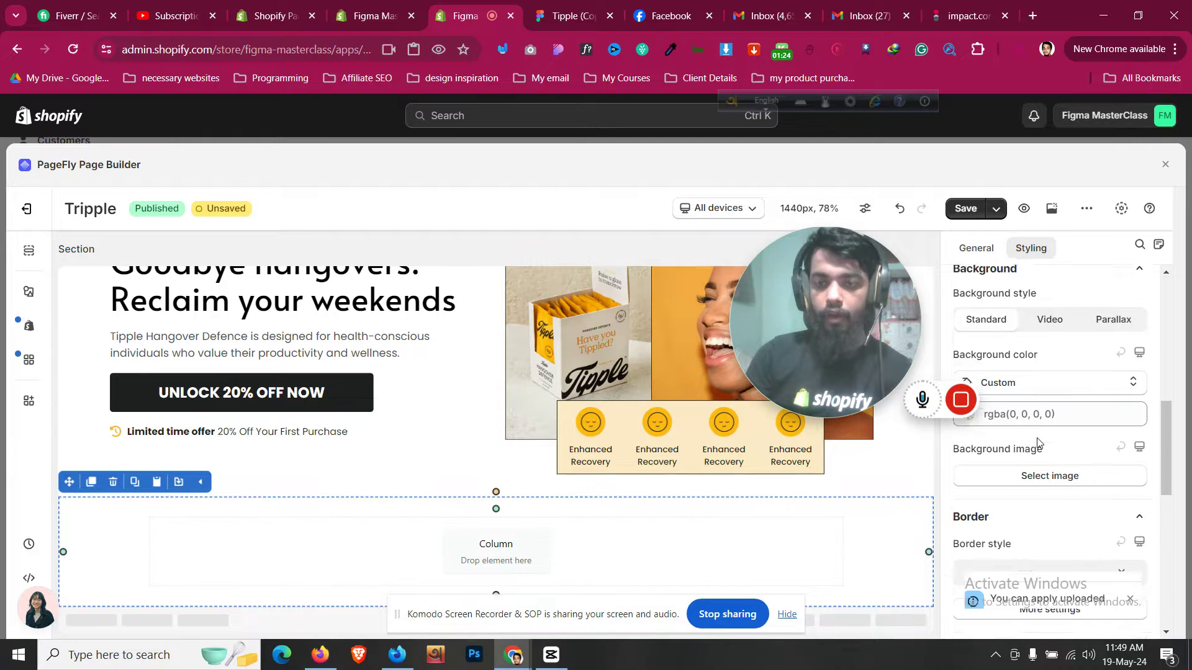
click(1053, 359)
text(F2EFEA)
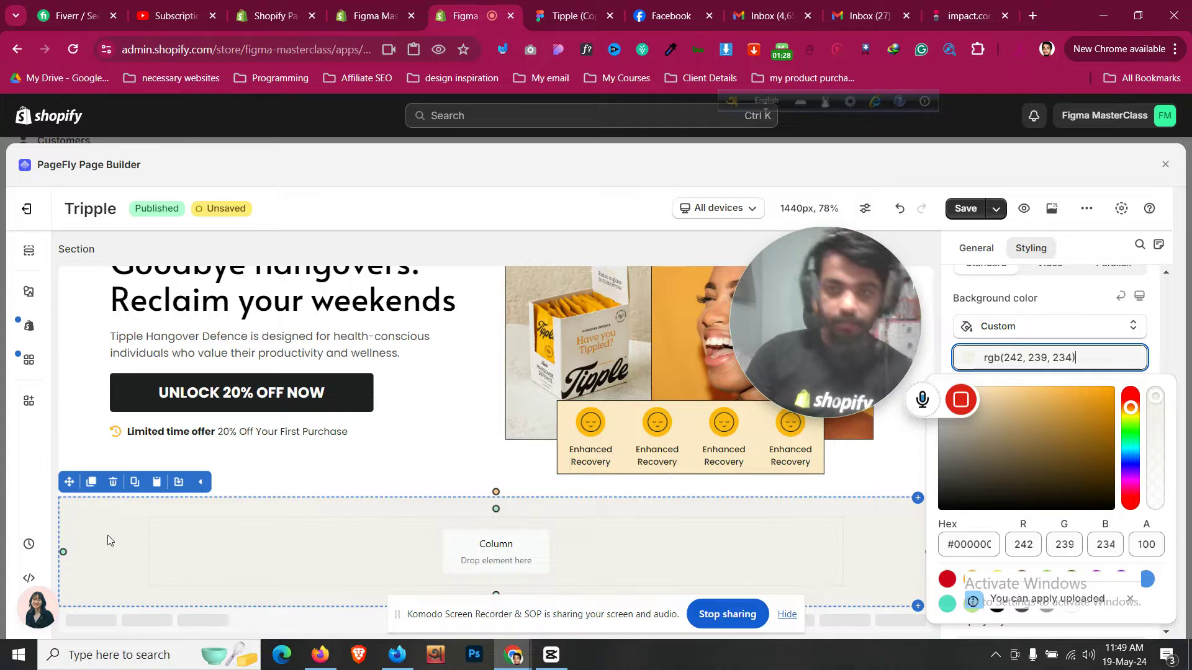
Check the "As seen in" text style in Figma, and add a heading element to the new section's column in PageFly
click(568, 16)
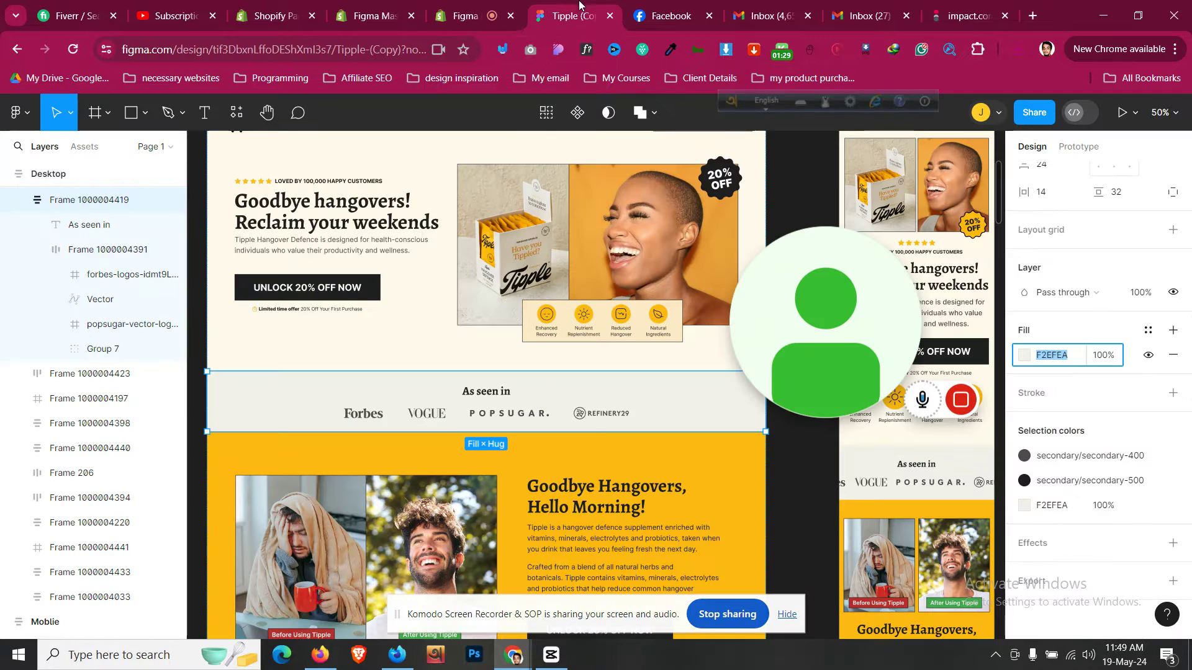
click(500, 396)
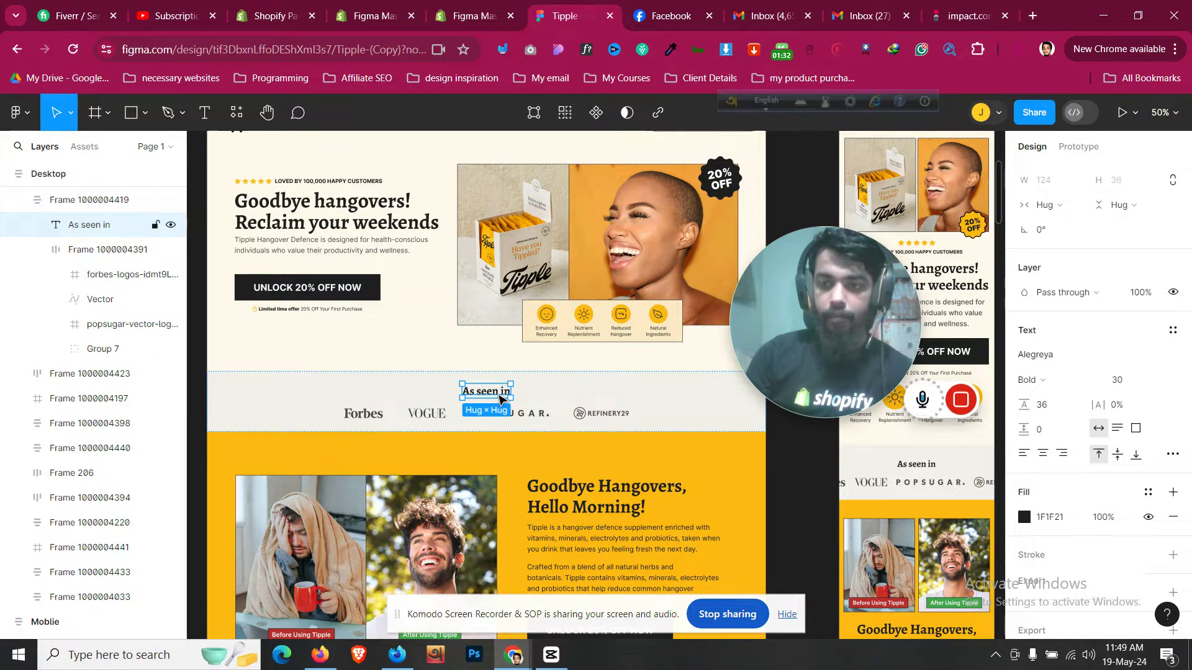
click(467, 14)
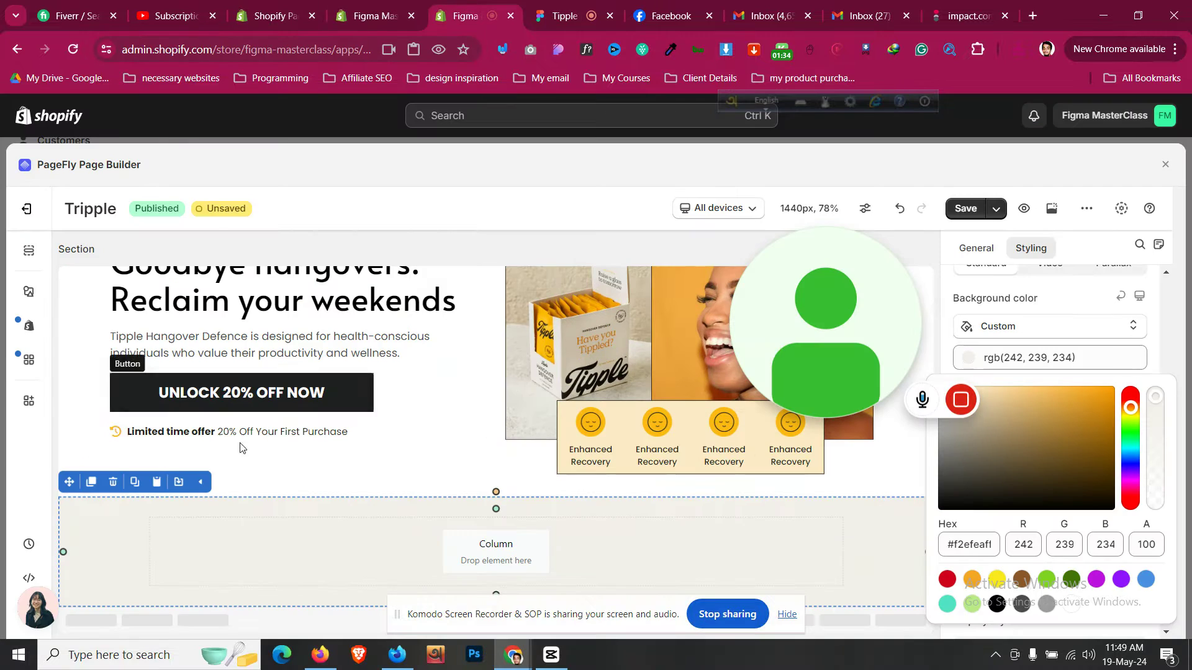
click(29, 291)
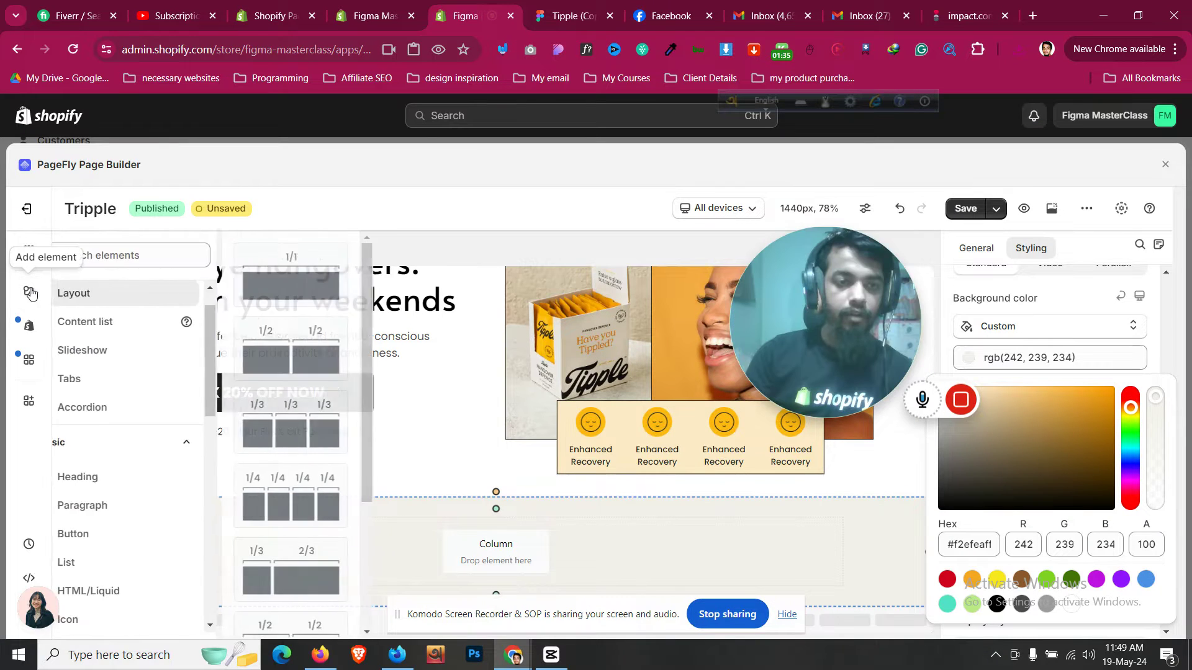
click(129, 475)
drag(311, 290, 562, 550)
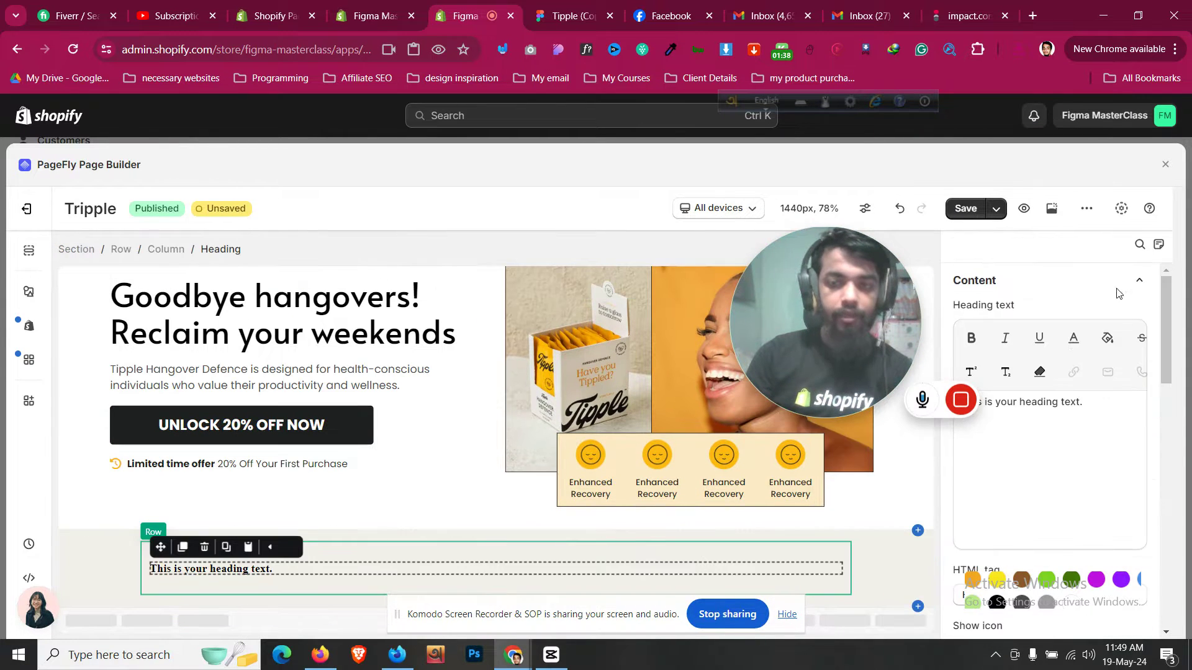
Choose H3 as the HTML tag of the new section's heading
click(992, 249)
scroll(1039, 408, down, 3)
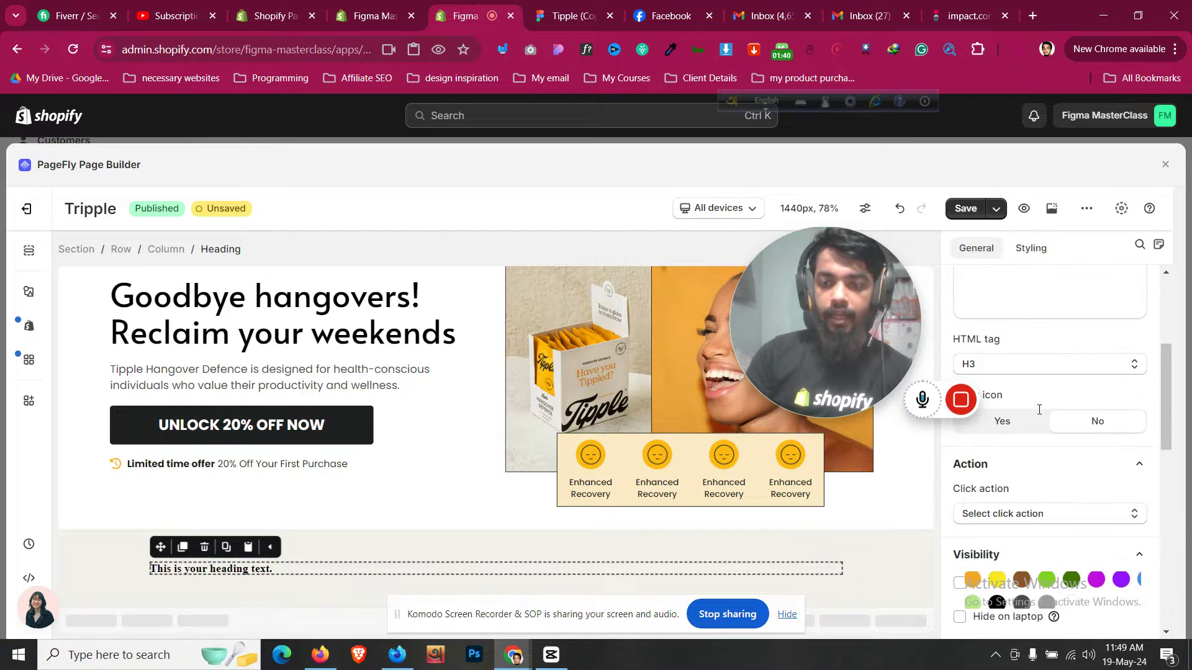
click(1049, 367)
click(1046, 457)
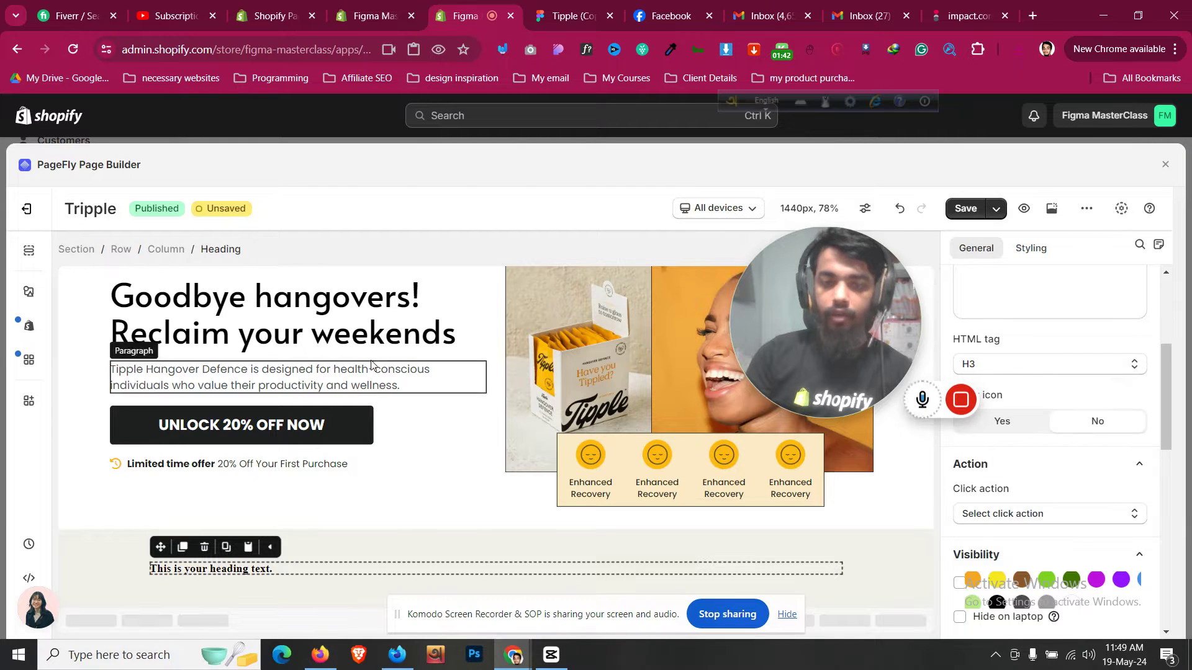
click(260, 313)
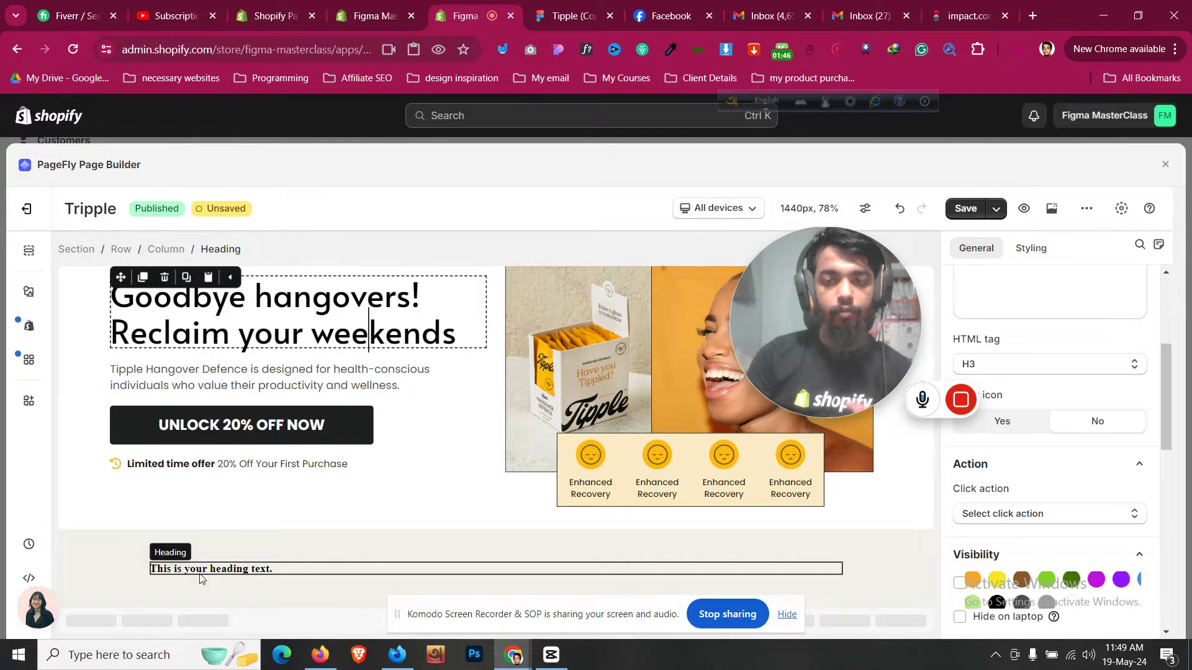
click(260, 570)
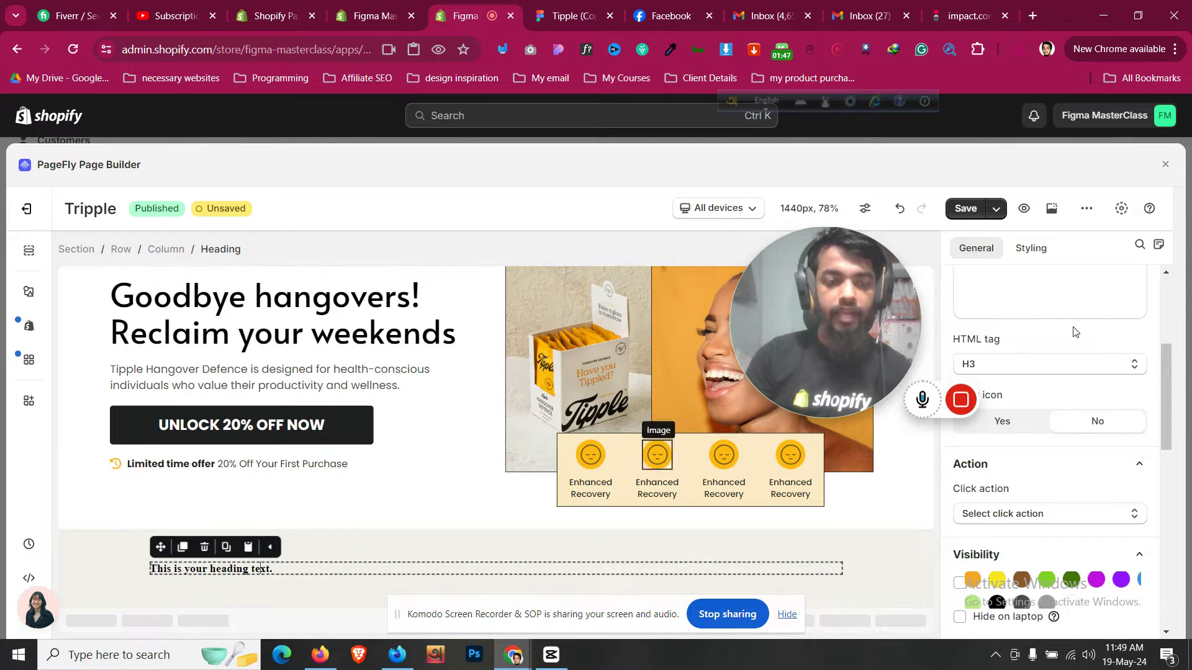
Center the new heading's text and set its font family to Alata
click(1039, 252)
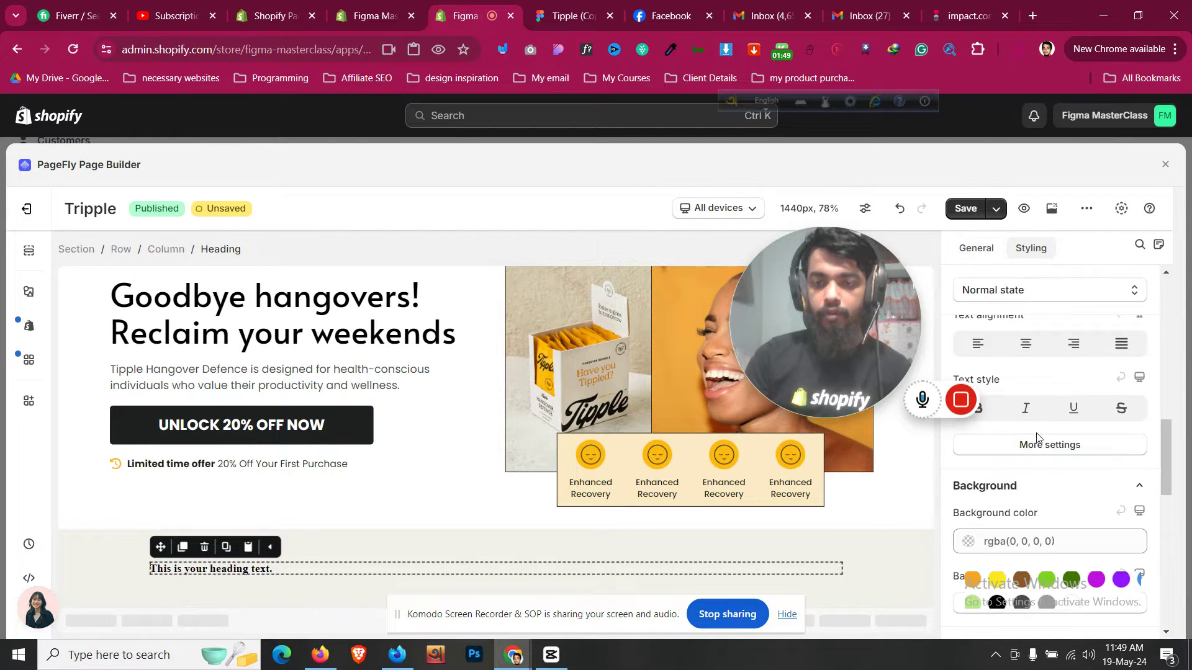
click(1026, 345)
scroll(1053, 463, up, 3)
click(1045, 375)
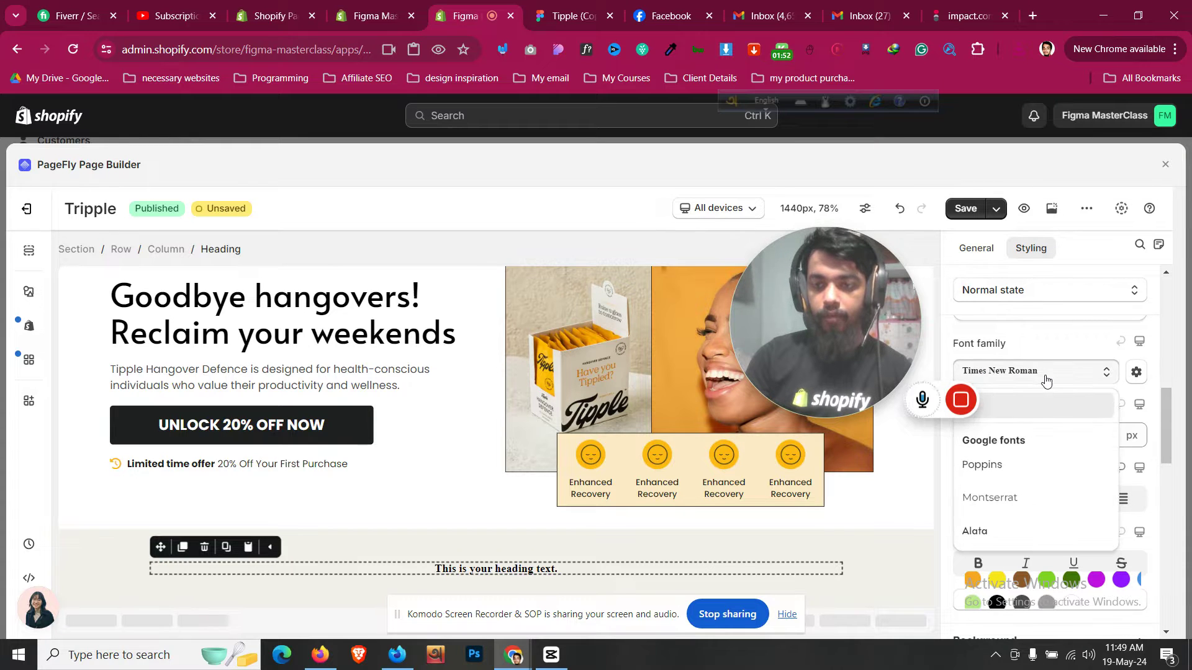
click(1021, 530)
Set the new heading's font size to 30 px and all of its margins to 0 px
click(1099, 435)
key(ctrl+a)
text(30)
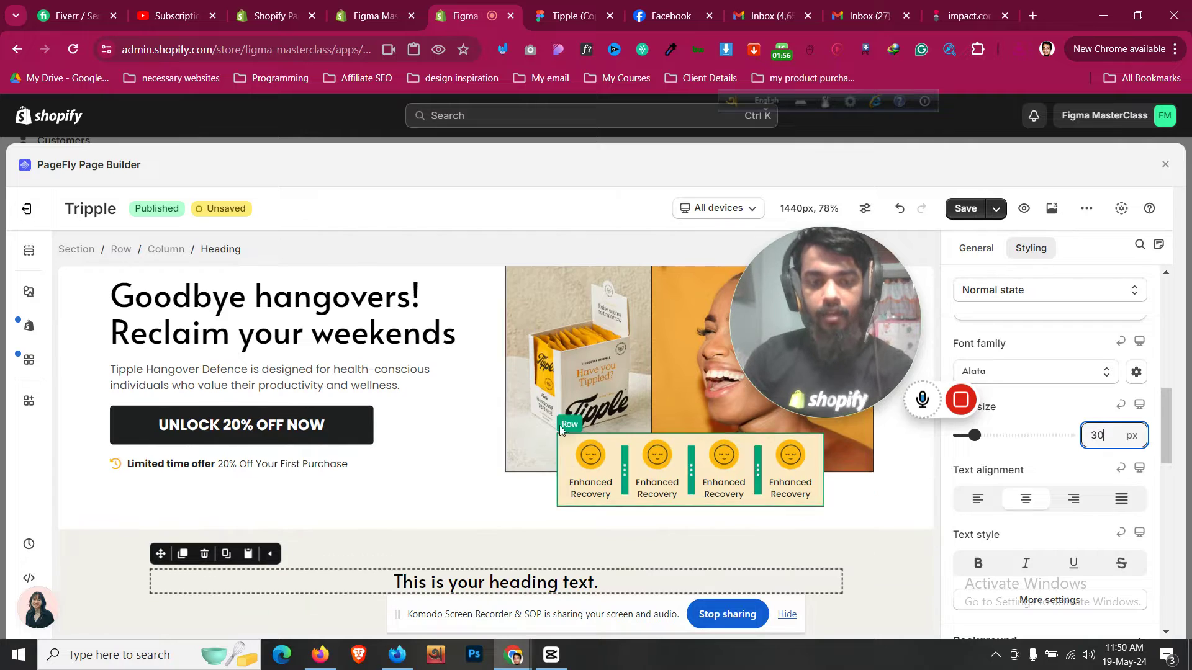
scroll(1051, 500, up, 5)
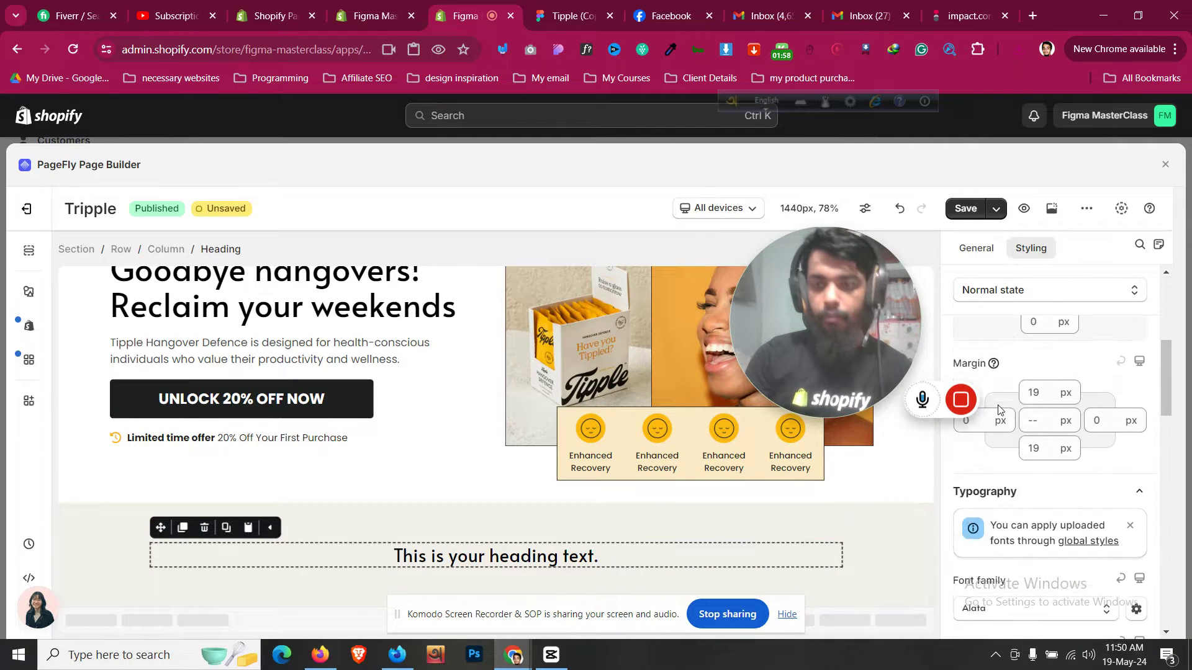
click(1049, 574)
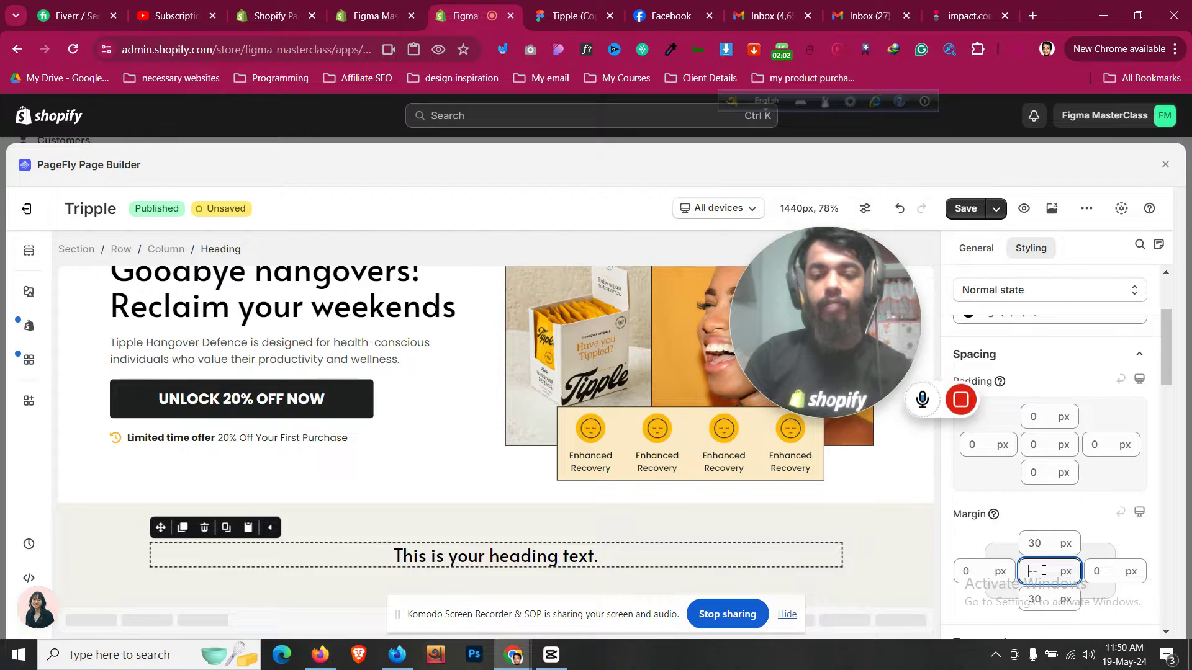
Replace the placeholder heading text with "As seen in", checking the wording and capitalization against the Figma design
click(558, 14)
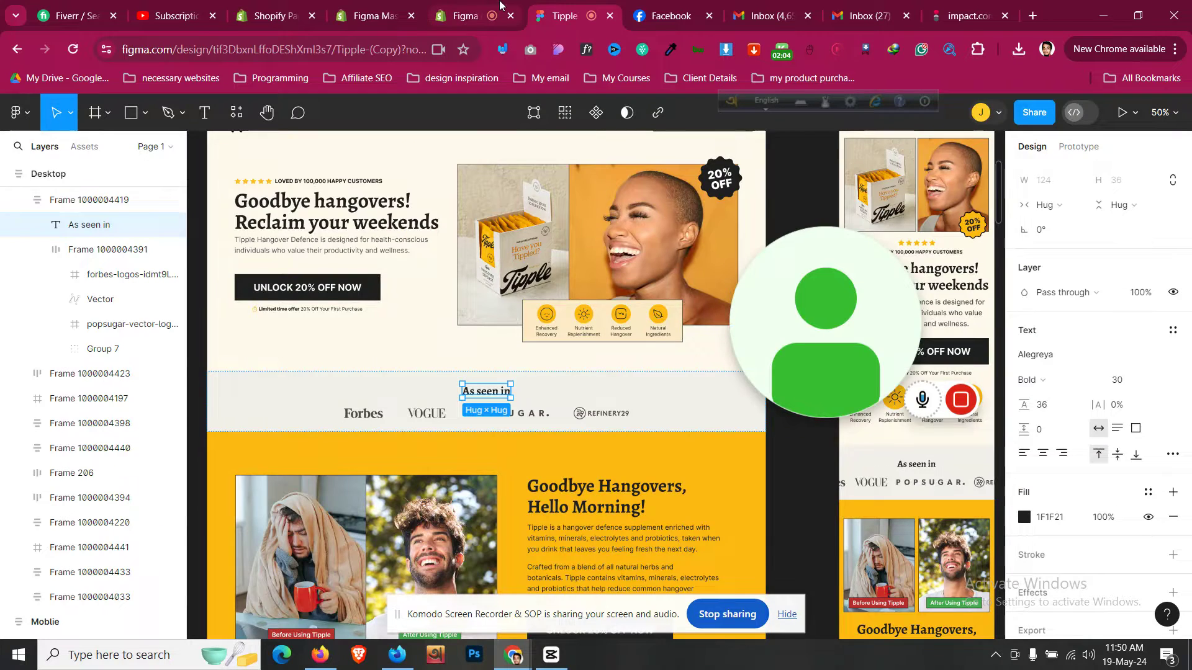
click(500, 6)
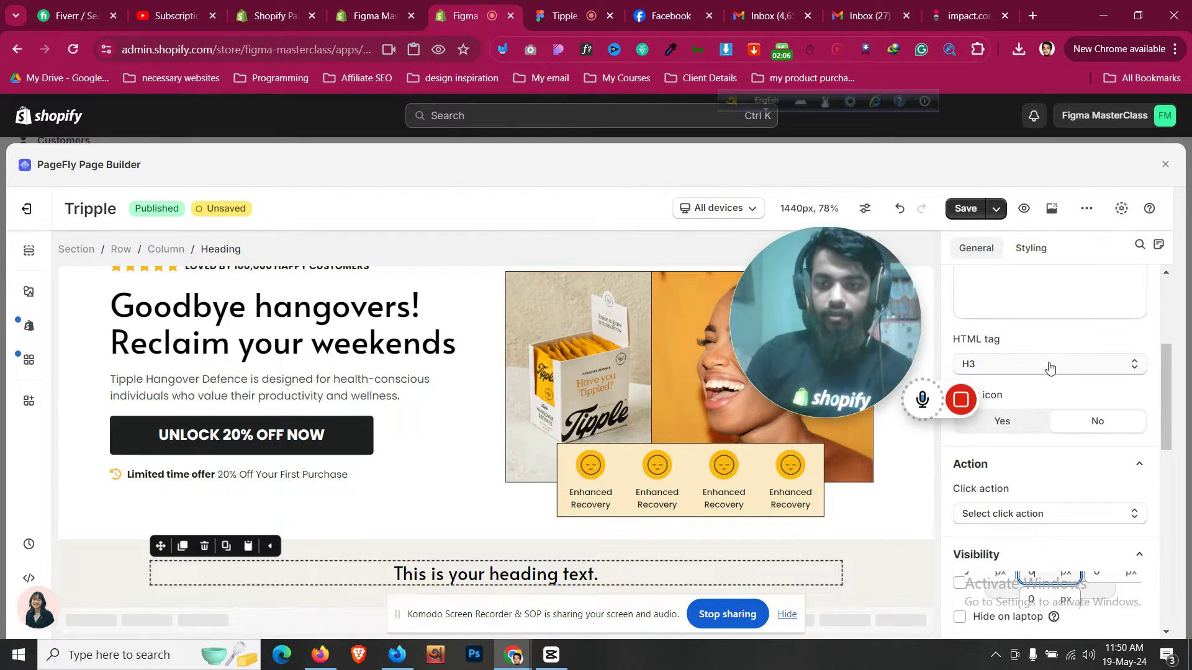
scroll(1048, 367, up, 4)
triple_click(1071, 422)
text(As)
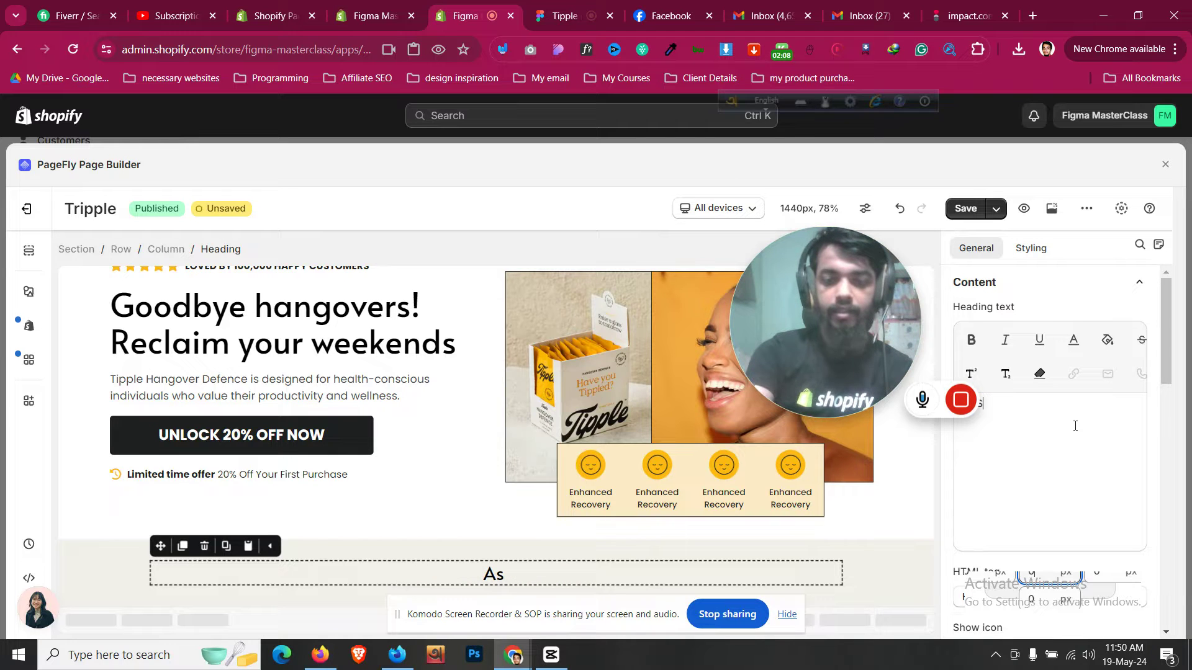
text( Seen in)
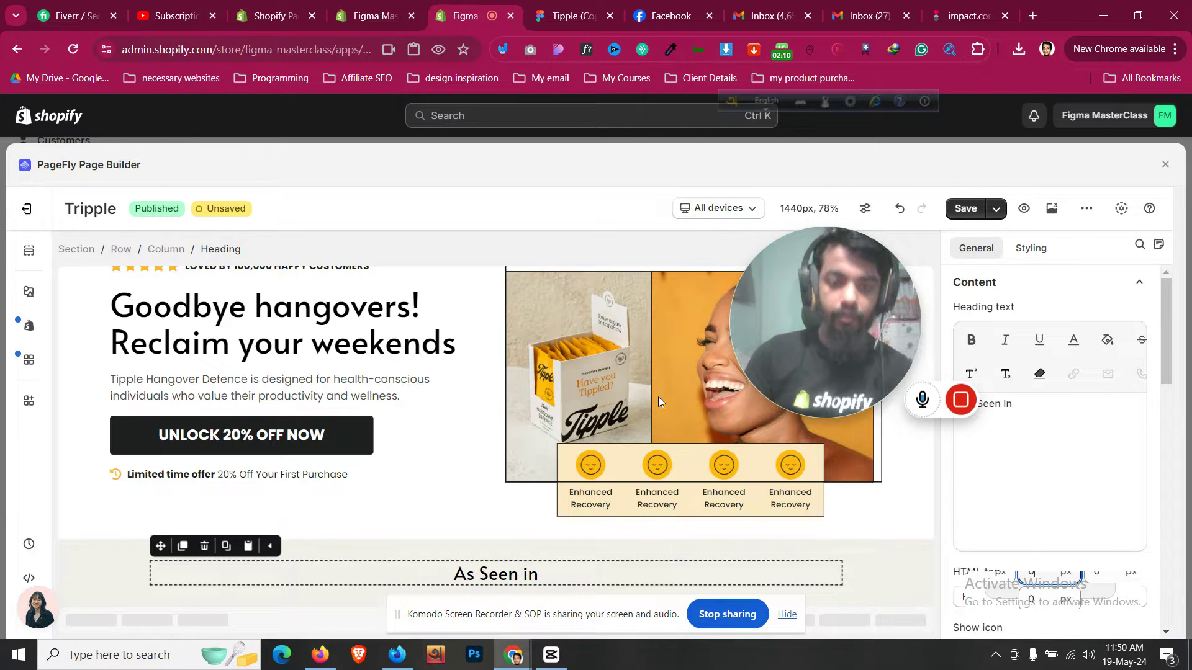
key(ctrl+Tab)
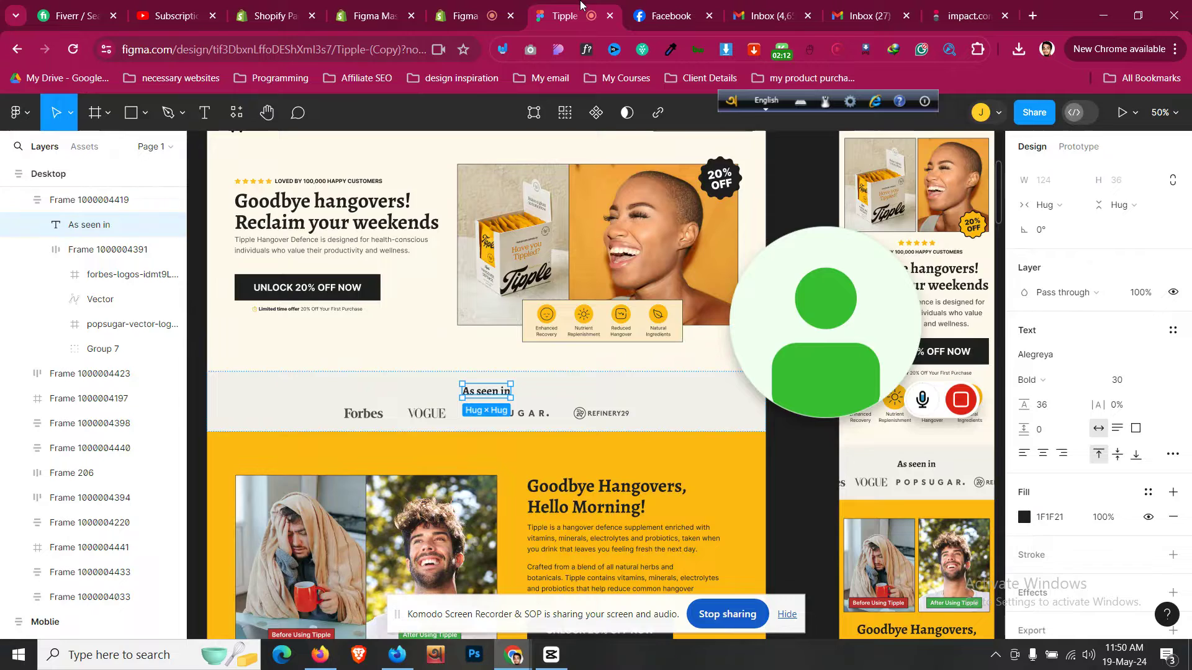
key(ctrl+shift+Tab)
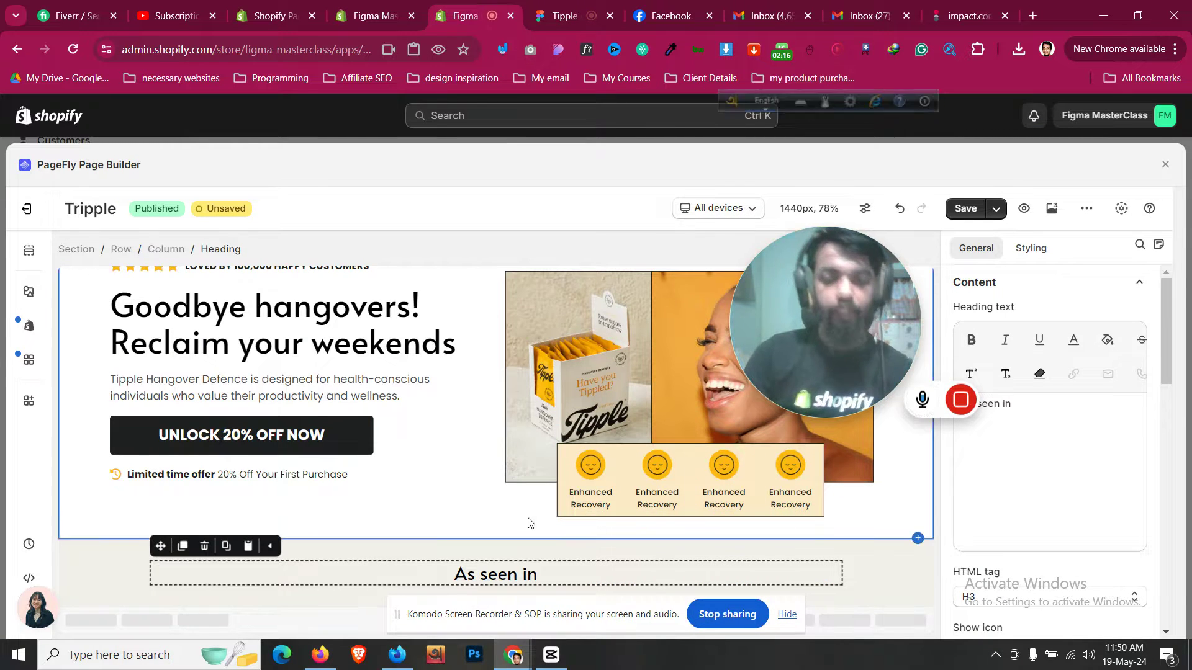
Examine the brand logo row in the desktop and mobile frames of the Figma design, returning to the PageFly editor
key(ctrl+Tab)
click(433, 417)
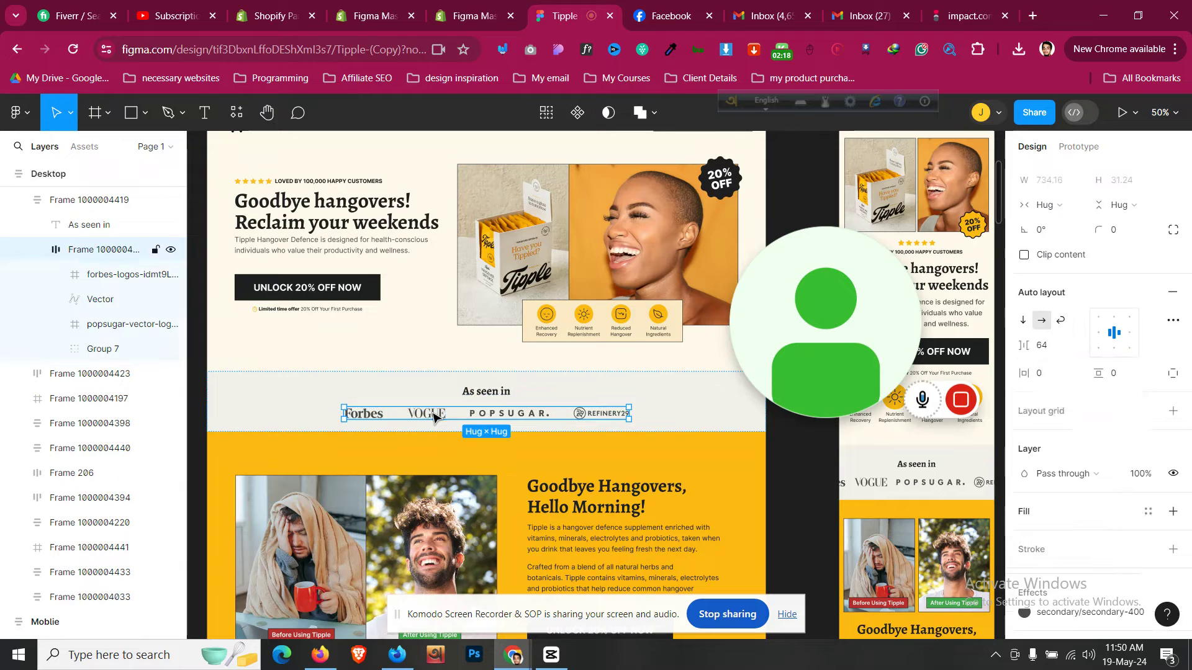
click(926, 490)
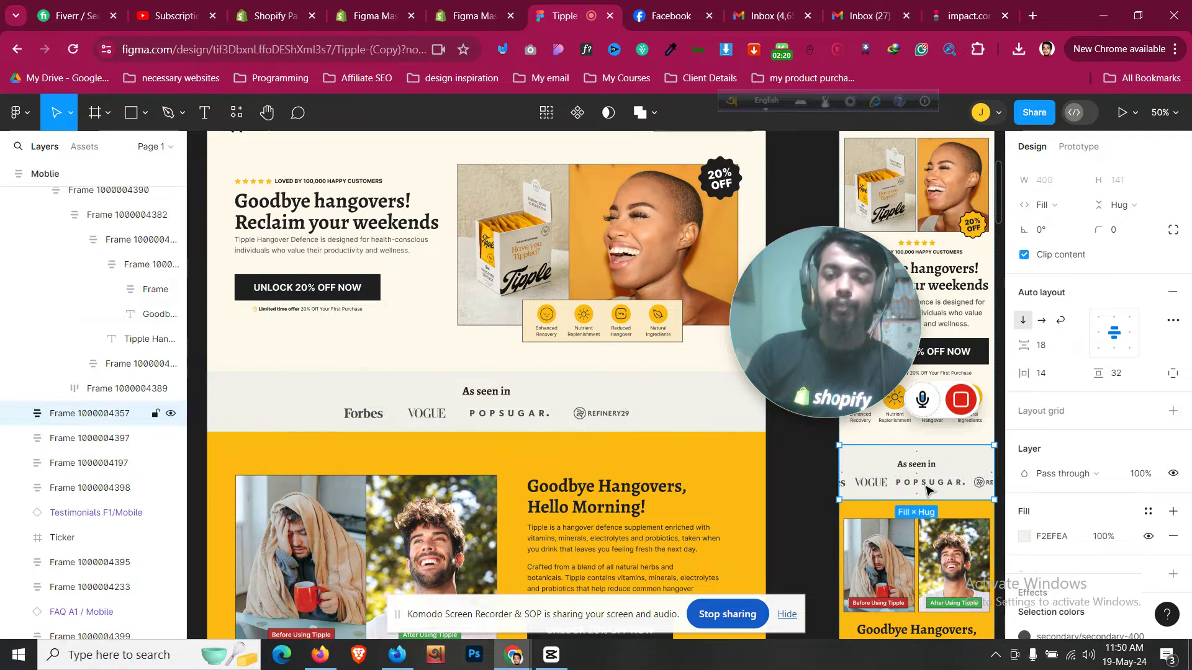
key(ctrl+shift+Tab)
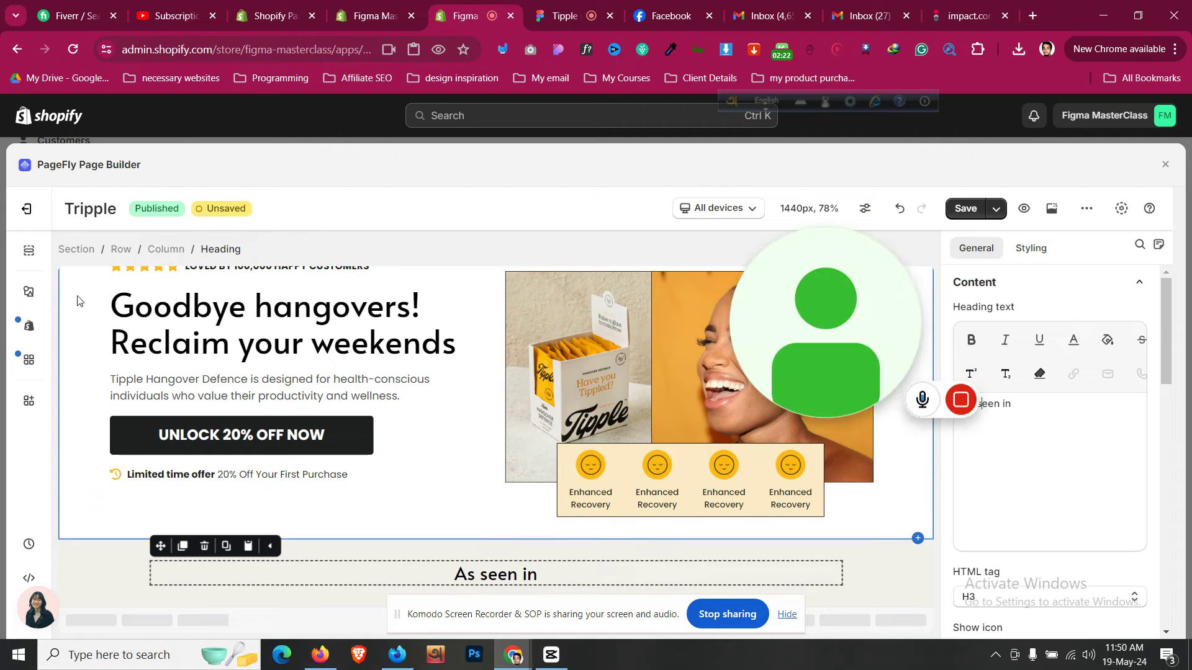
Insert the three-image slideshow element directly below the "As seen in" heading
click(31, 300)
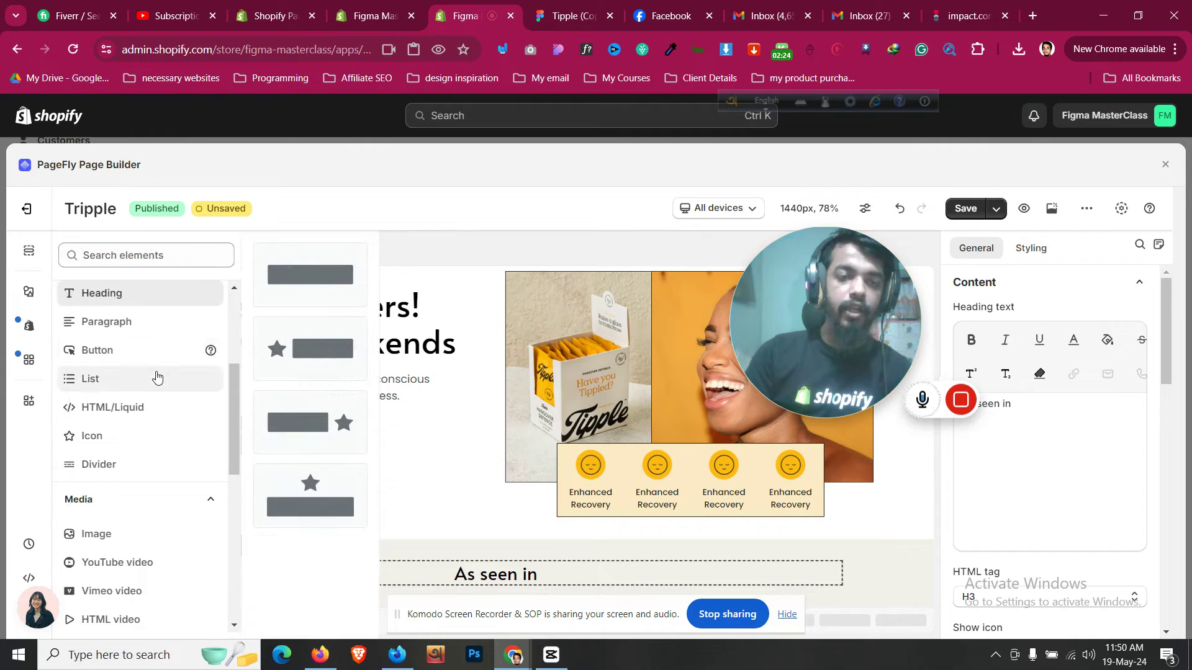
scroll(157, 377, down, 2)
scroll(157, 376, up, 3)
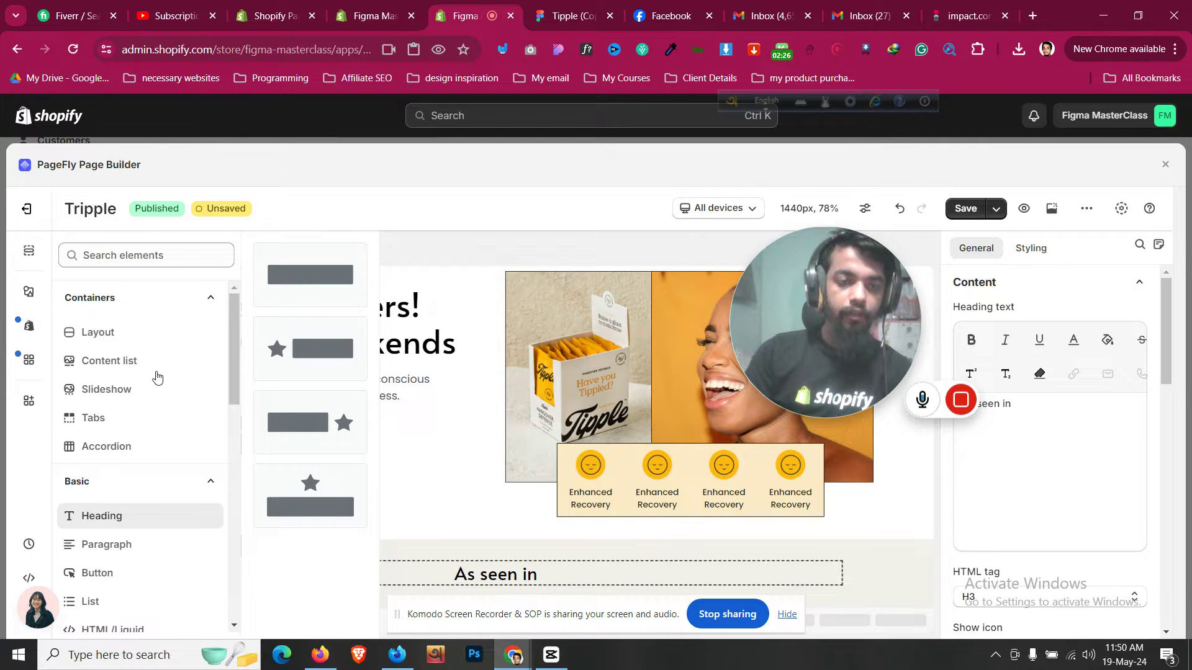
click(117, 388)
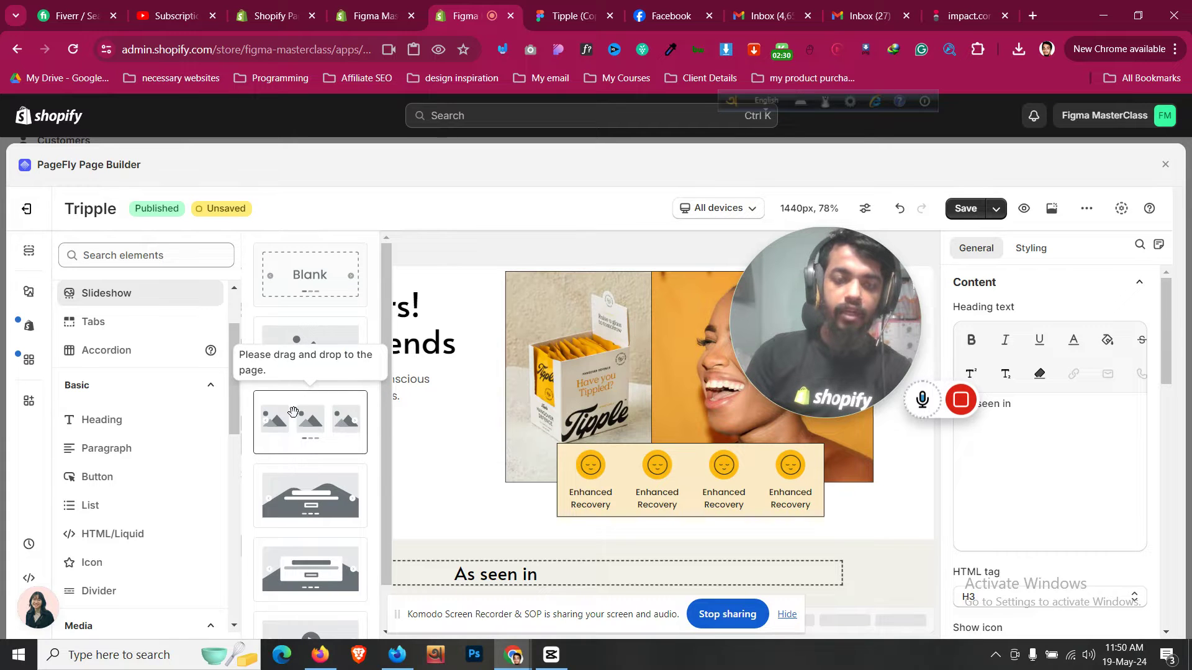
drag(293, 412, 539, 567)
scroll(547, 528, down, 2)
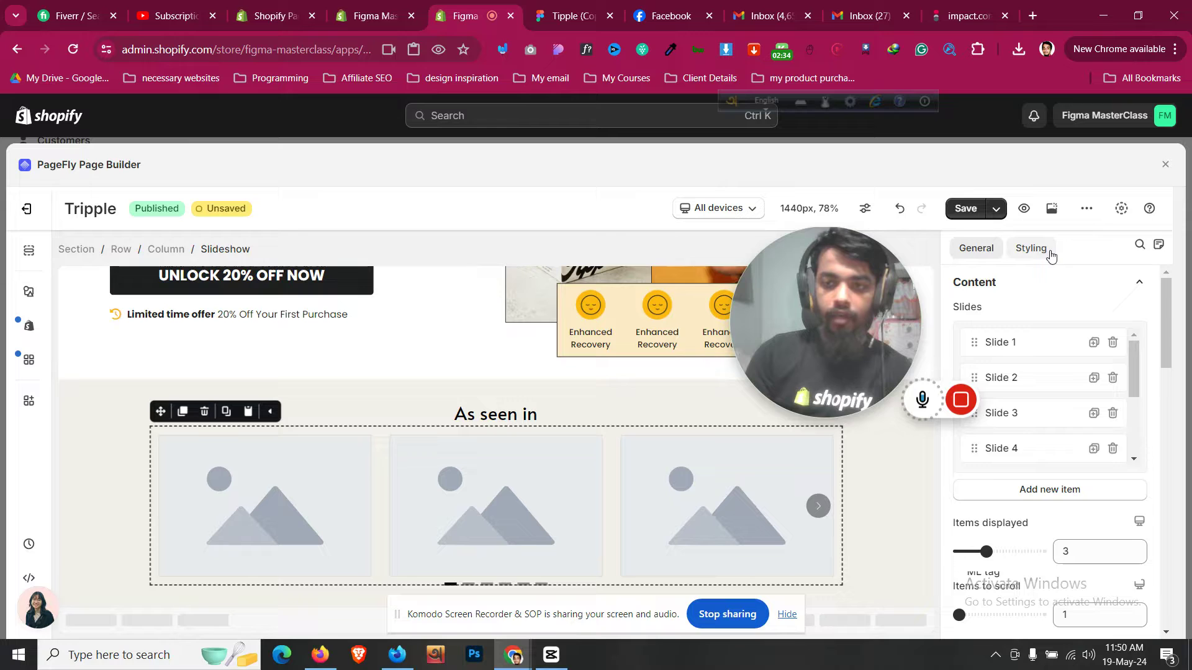
Raise the slideshow's top margin to about 22 px
click(1048, 251)
scroll(1055, 434, down, 1)
click(1048, 484)
text(7)
key(Up)
key(Up)
key(Up)
key(Up)
key(Up)
key(Up)
key(Up)
key(Up)
key(Up)
key(Up)
key(Up)
key(Up)
key(Up)
key(Up)
key(Up)
key(Up)
key(Up)
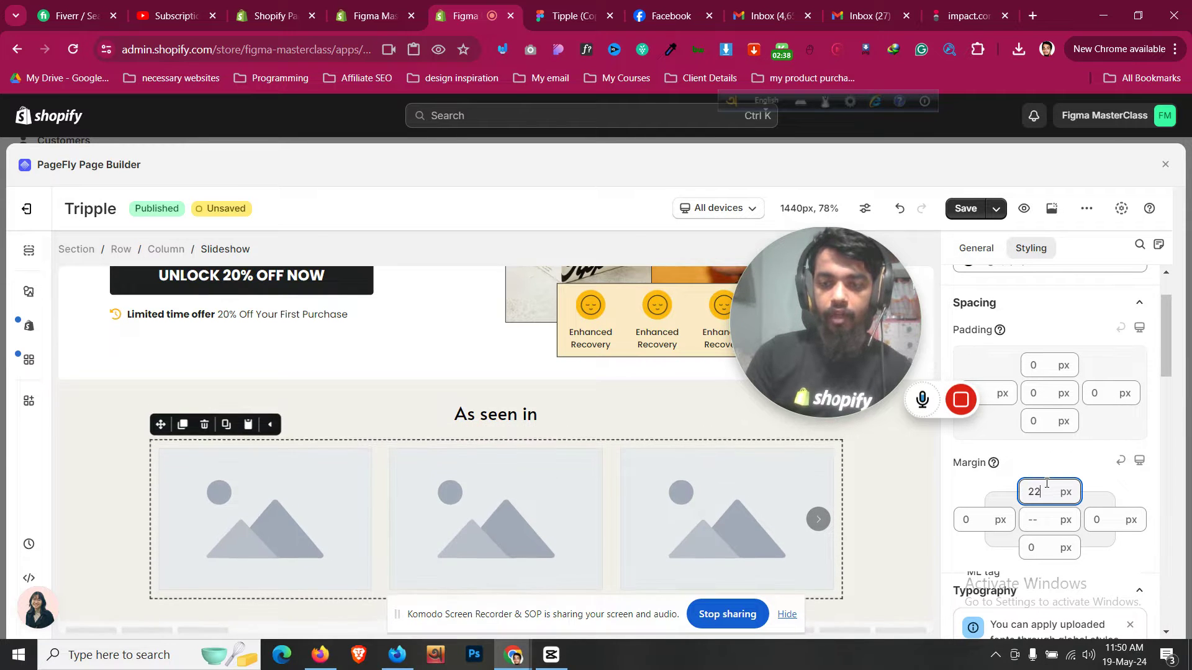
Delete the last four slides from the slideshow, keeping Slide 1 to Slide 4
click(976, 250)
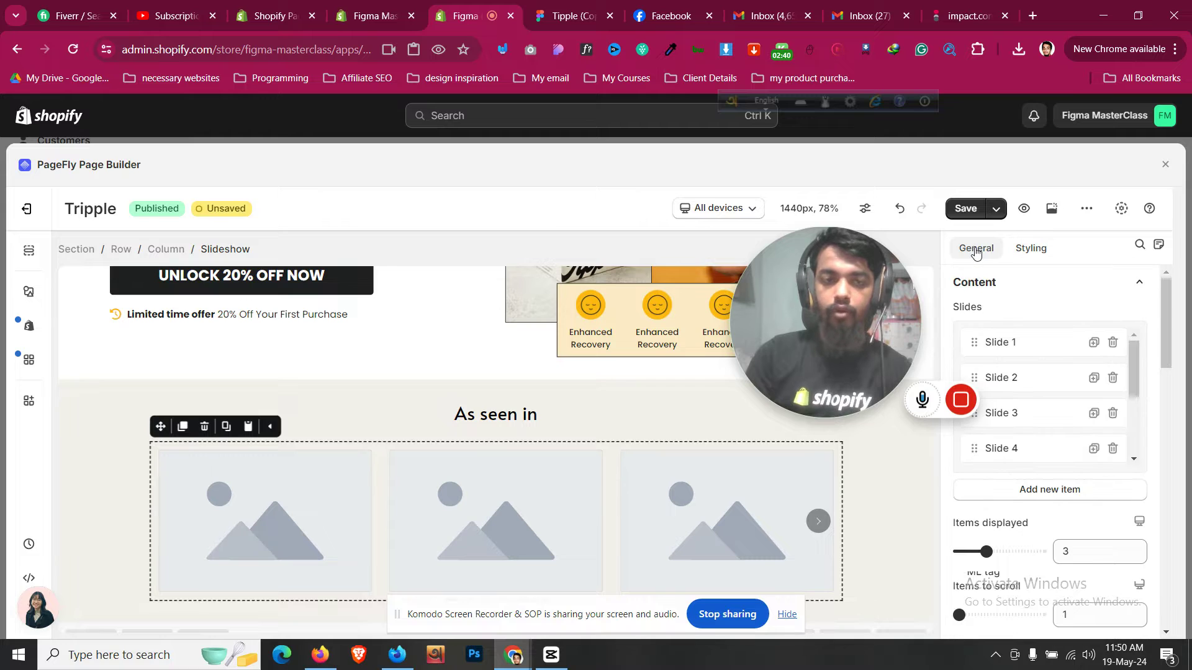
scroll(1070, 390, down, 2)
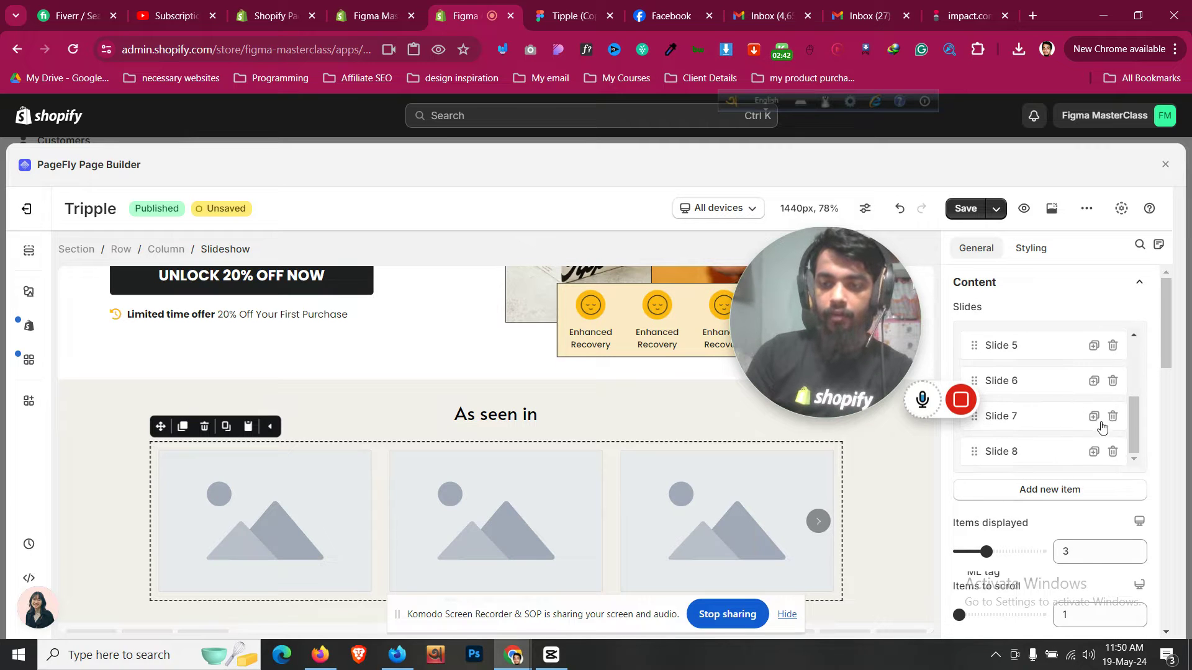
click(1113, 453)
double_click(1113, 454)
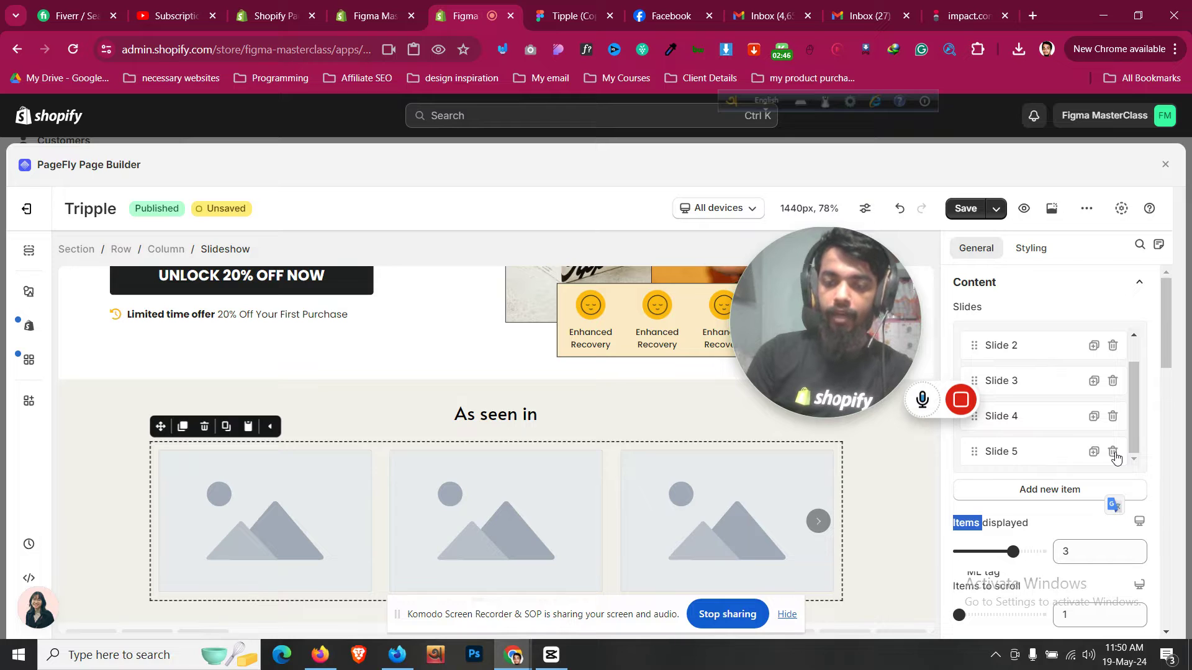
click(1113, 453)
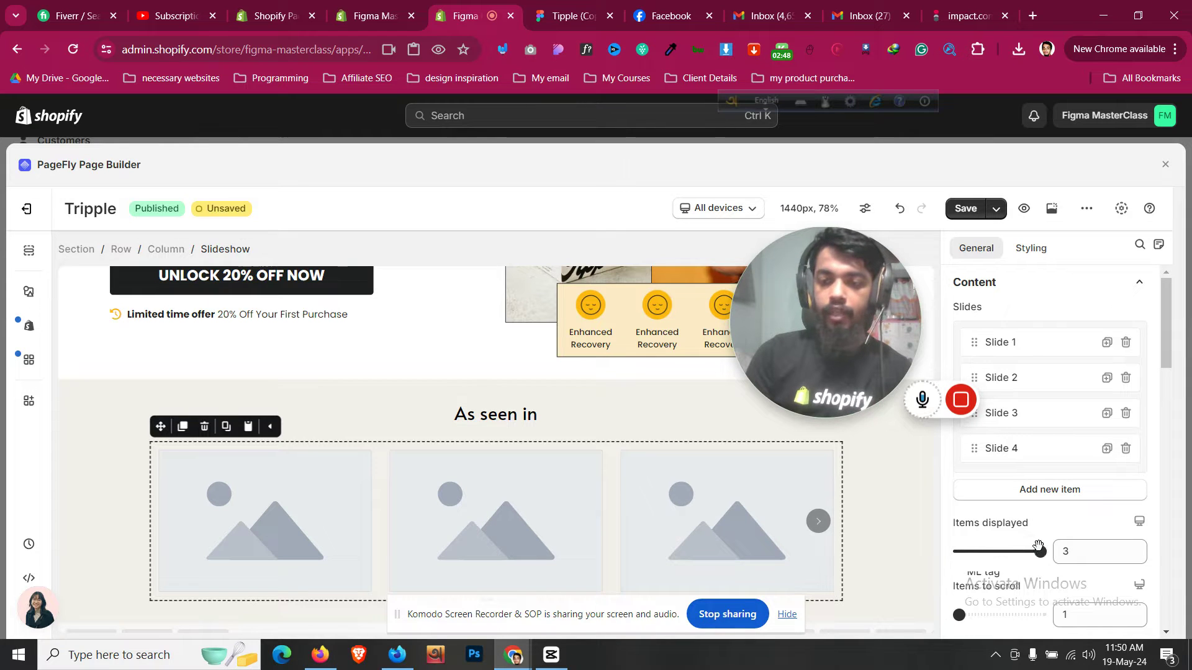
Try to set the number of items displayed in the slideshow to 4
scroll(1075, 406, down, 4)
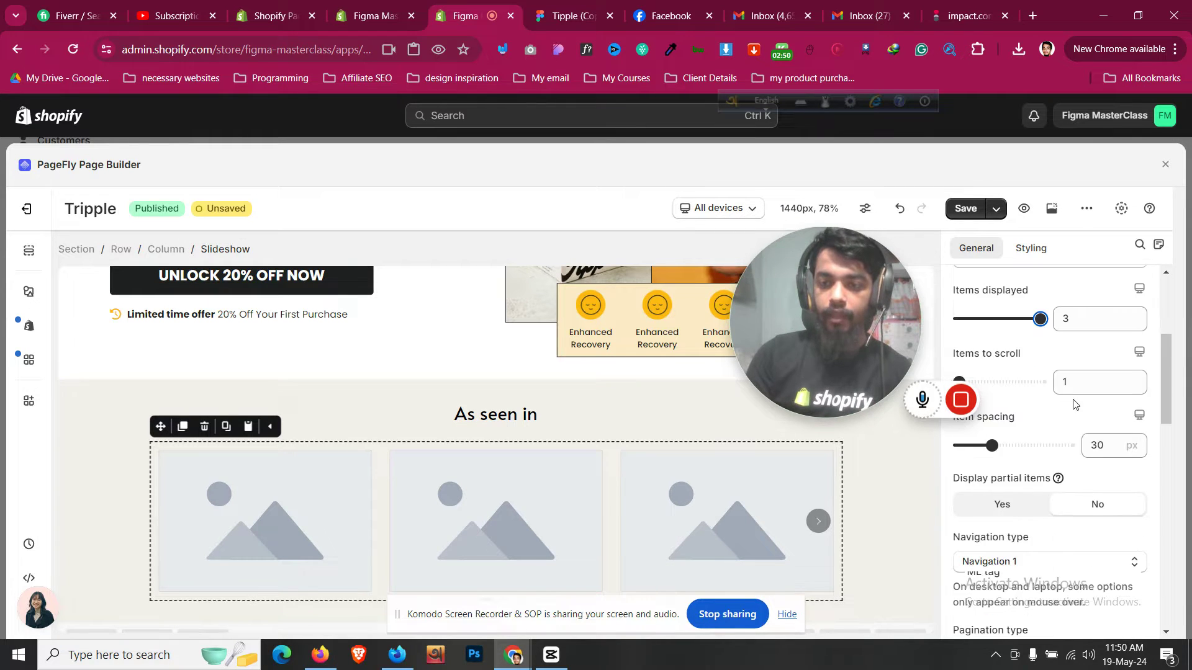
scroll(1074, 405, up, 1)
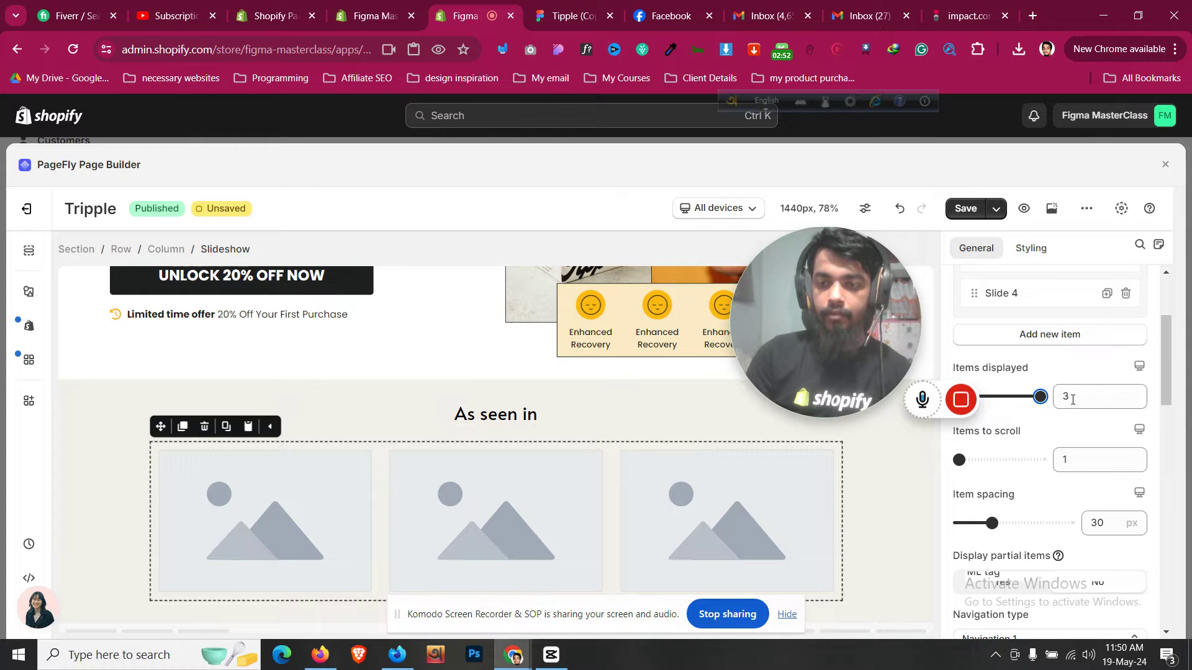
click(1137, 401)
click(1137, 401)
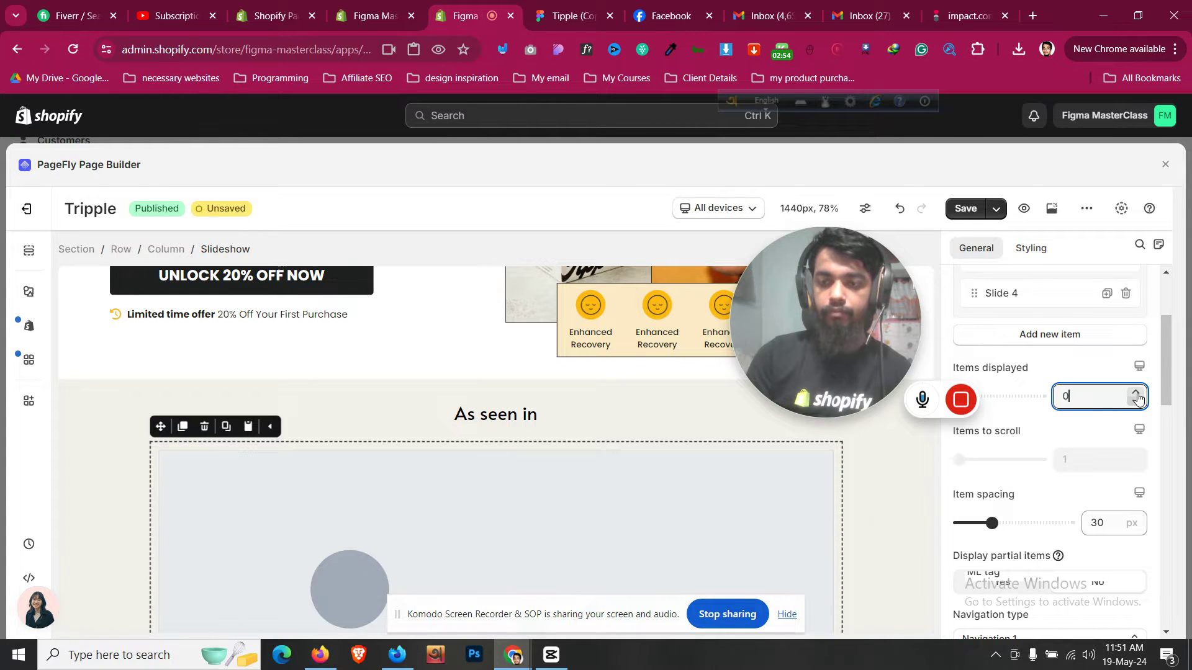
click(1137, 403)
click(1135, 394)
click(1136, 394)
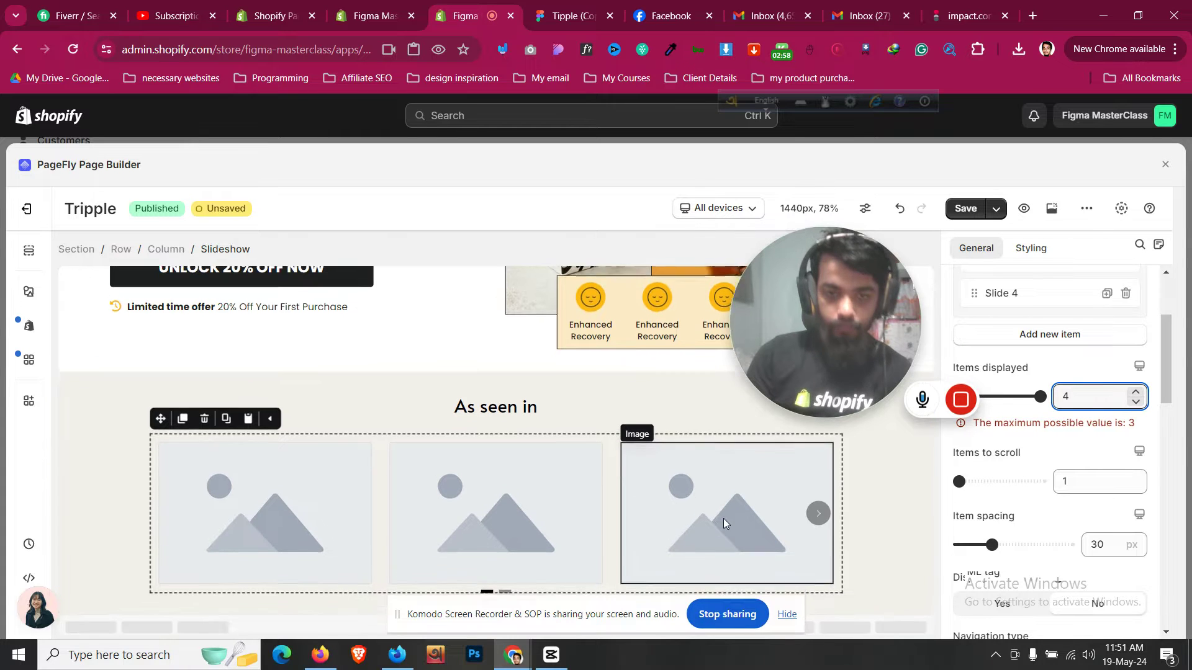
scroll(1049, 310, up, 3)
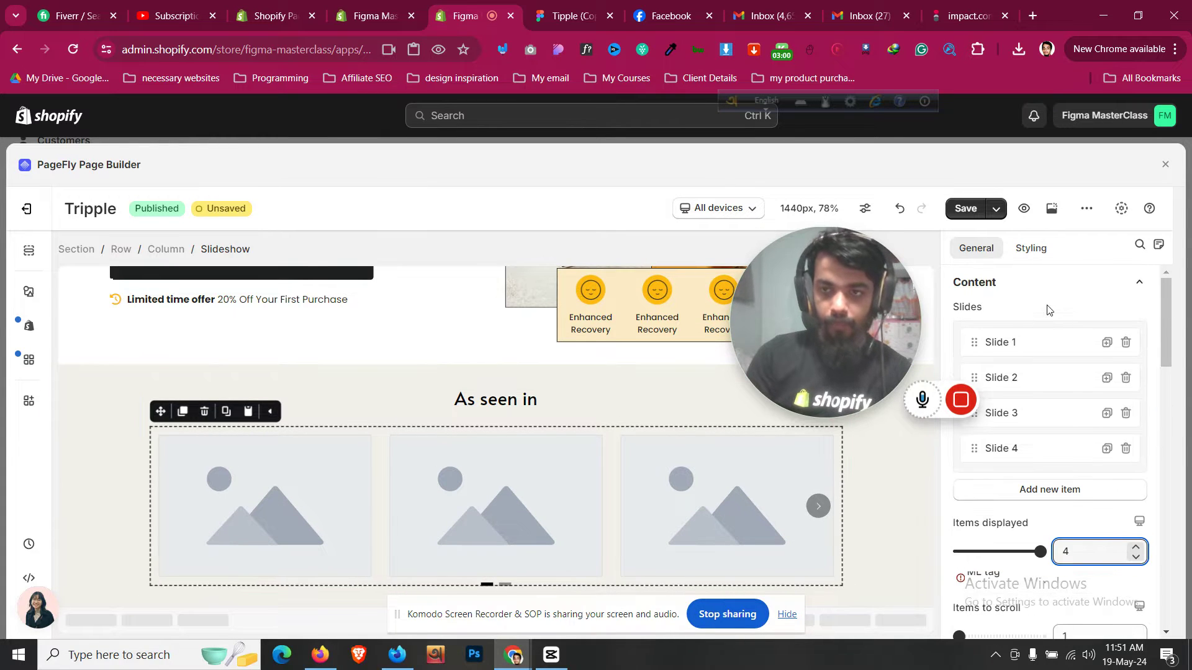
scroll(1105, 454, down, 2)
scroll(1093, 425, up, 2)
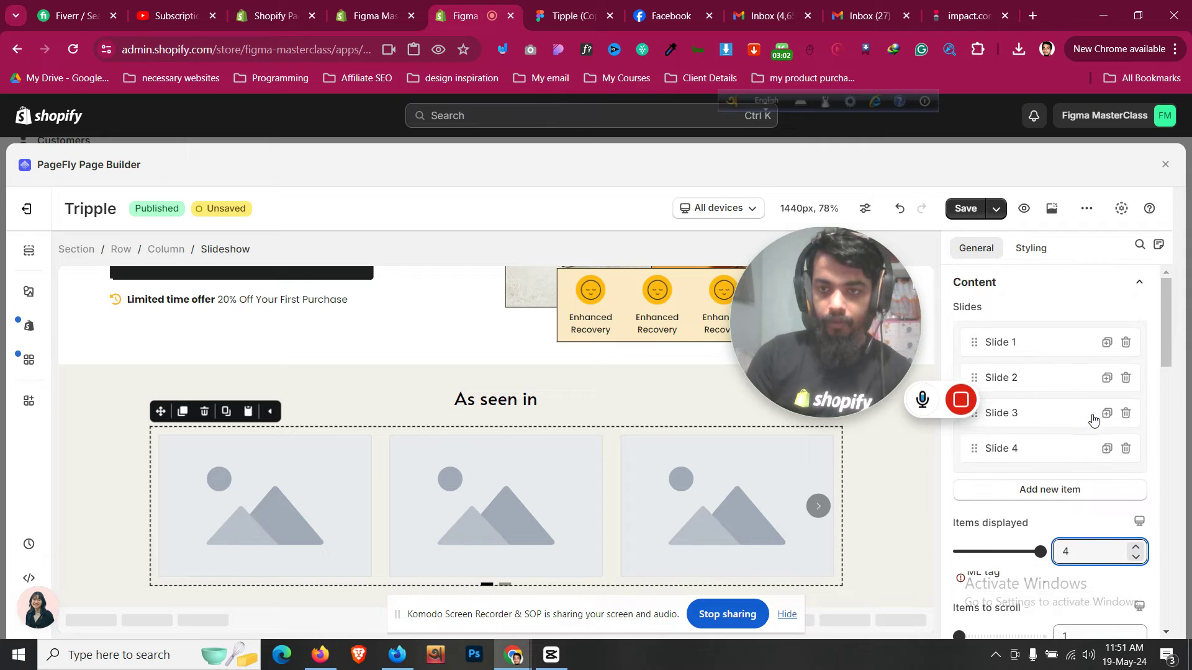
scroll(986, 428, down, 2)
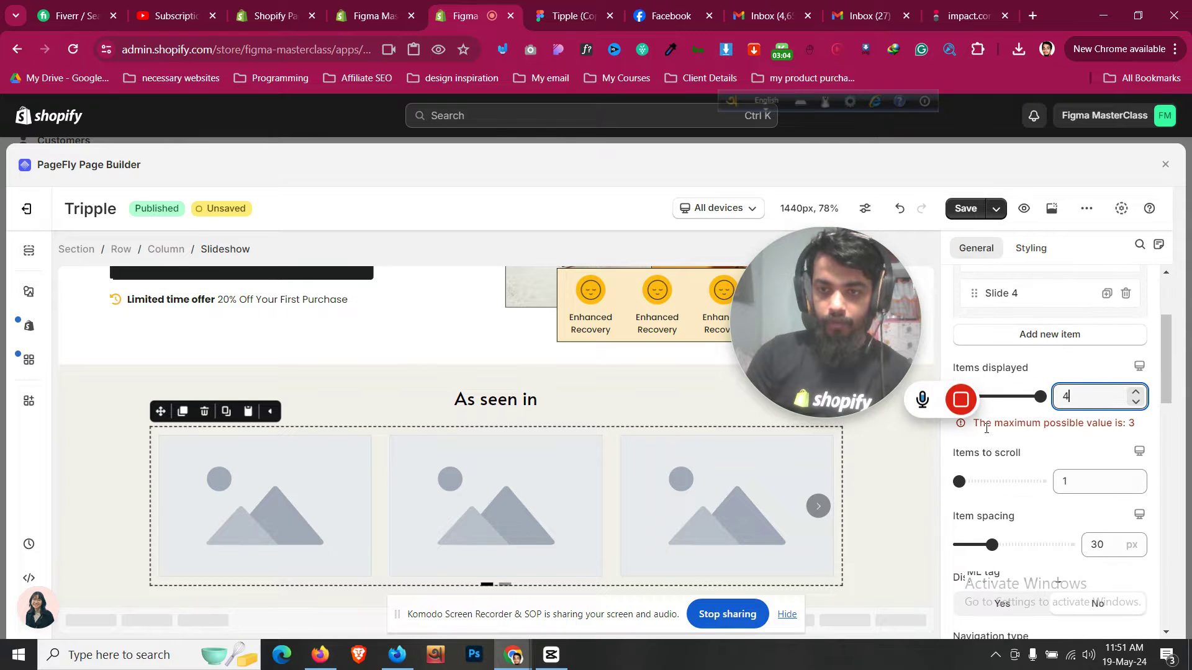
scroll(1021, 447, up, 1)
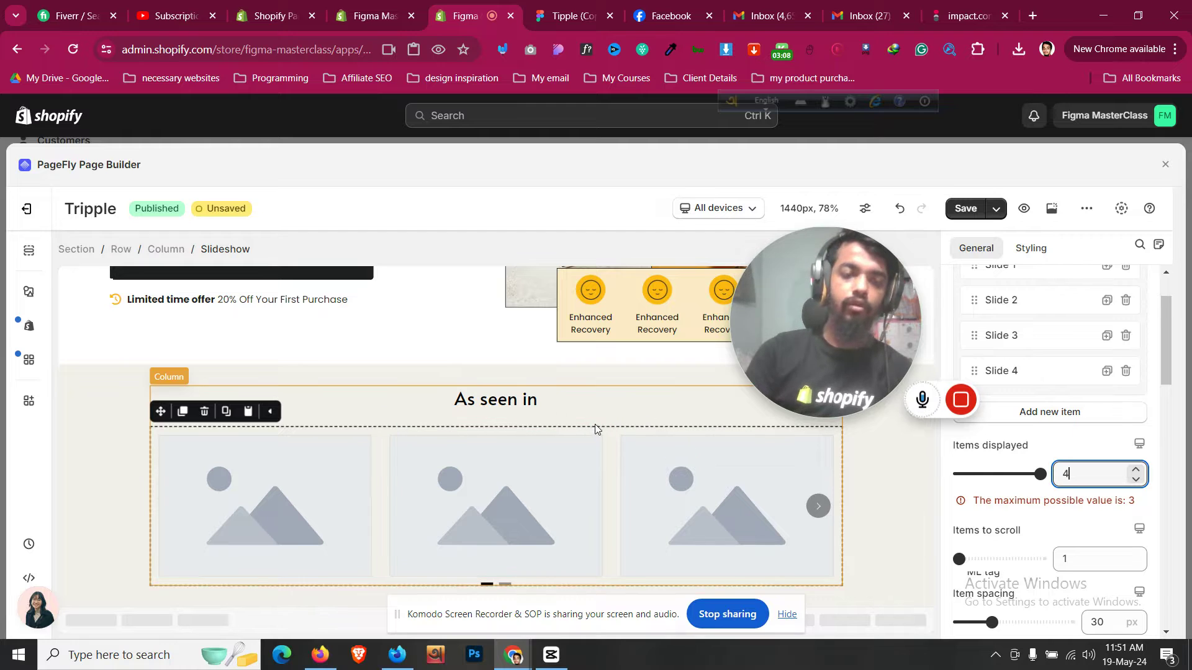
Add a second slideshow between the heading and the first one, and try to display more than two items in it
click(25, 294)
drag(286, 388, 542, 410)
drag(992, 474, 1100, 480)
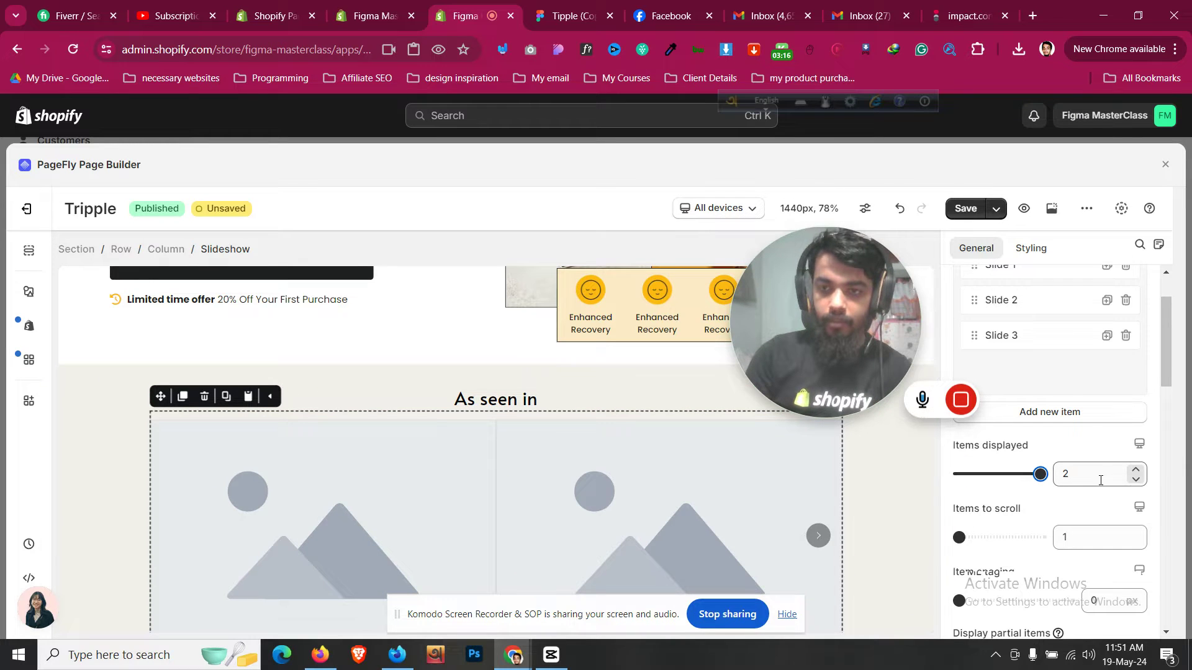
click(1140, 474)
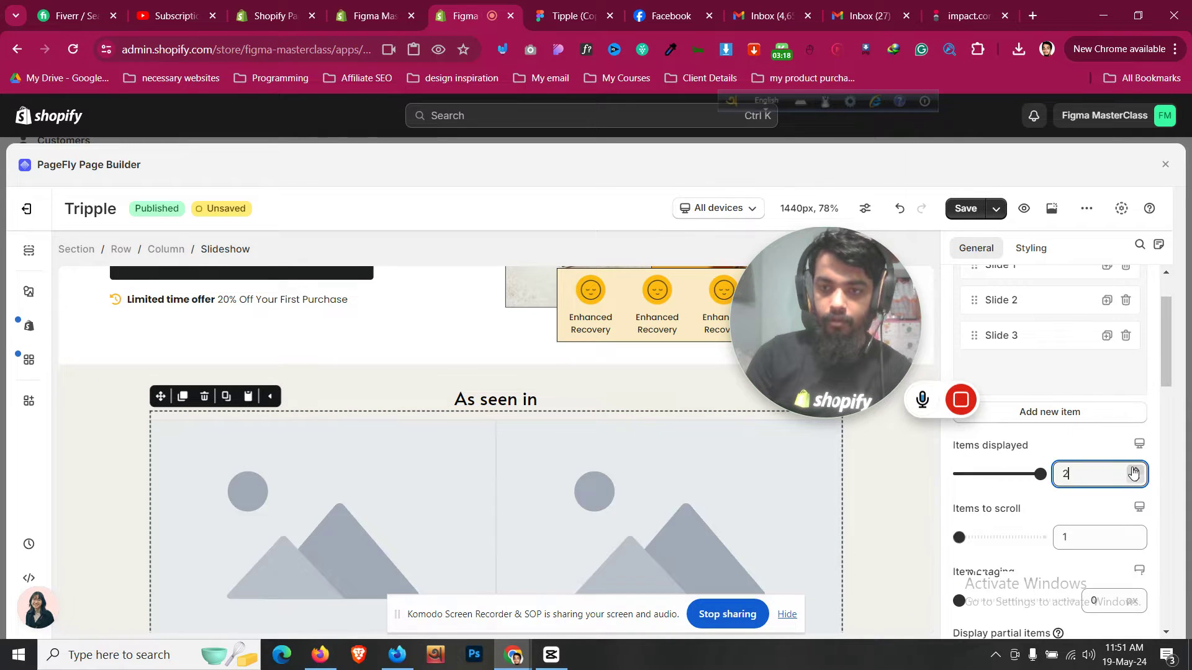
Duplicate Slide 3 and Slide 1 in the second slideshow and set its items displayed to 4
click(1106, 336)
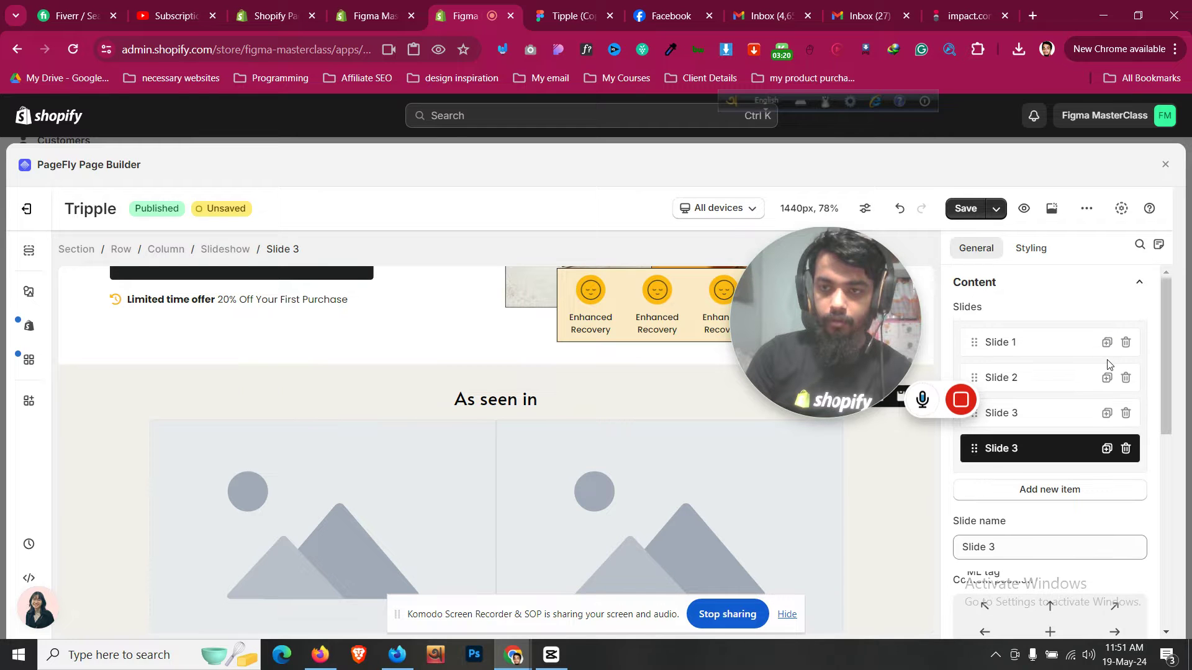
click(1108, 347)
scroll(1049, 459, down, 3)
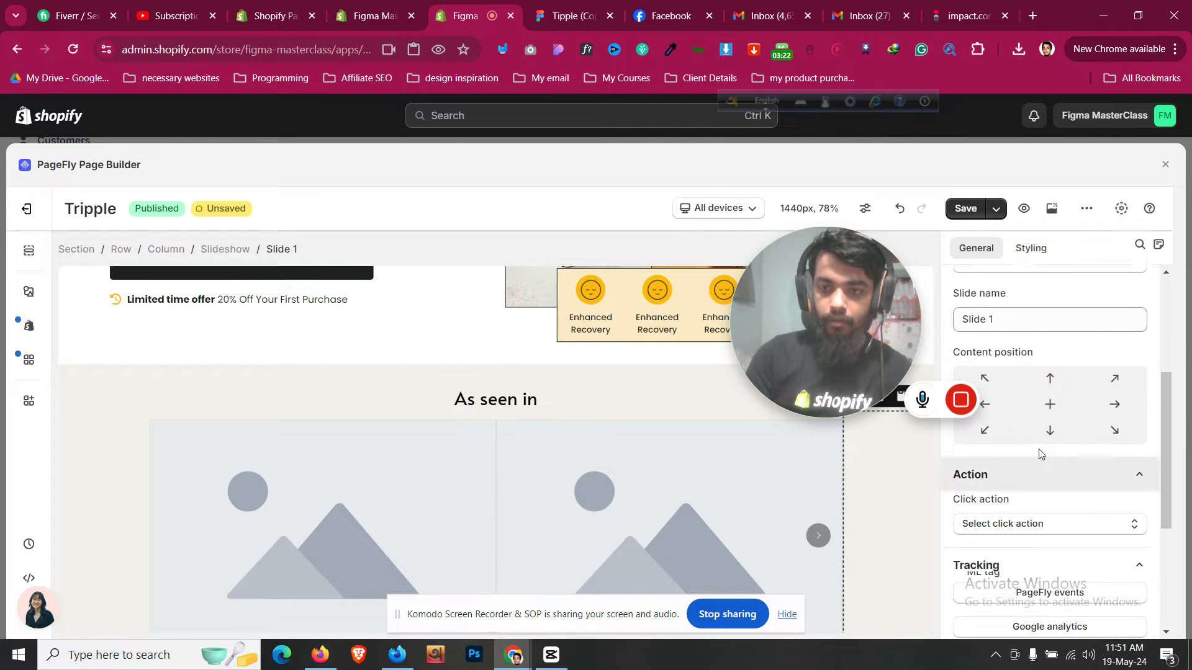
click(224, 249)
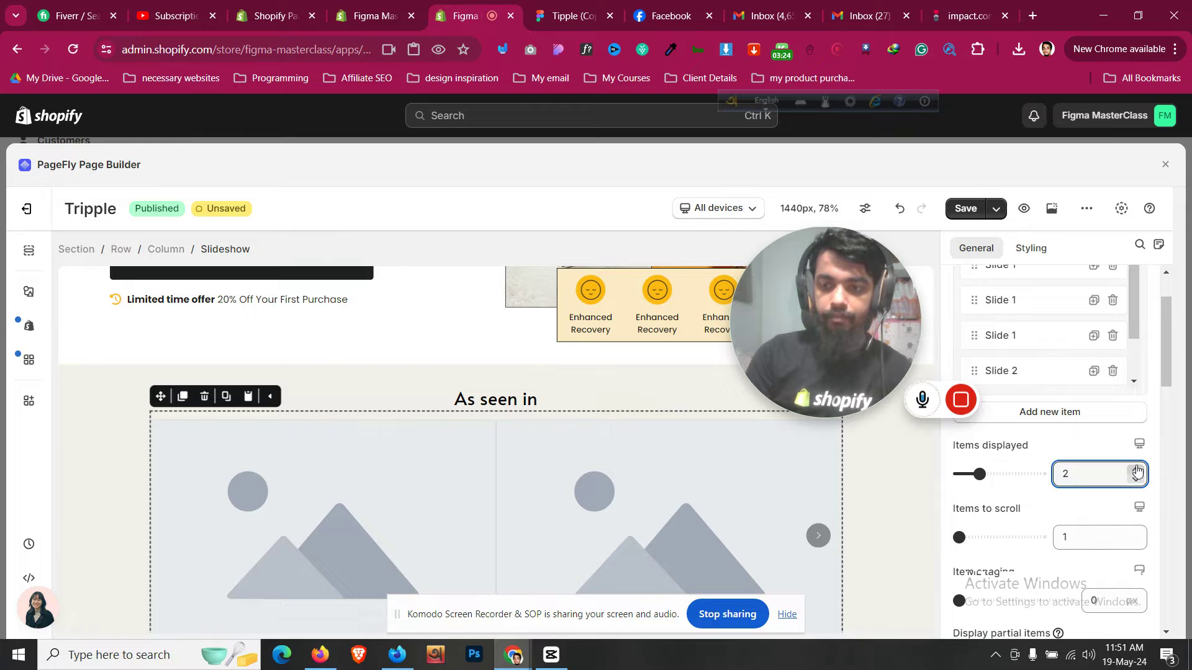
double_click(1136, 470)
scroll(1067, 300, down, 2)
scroll(1068, 300, up, 2)
scroll(1055, 310, up, 3)
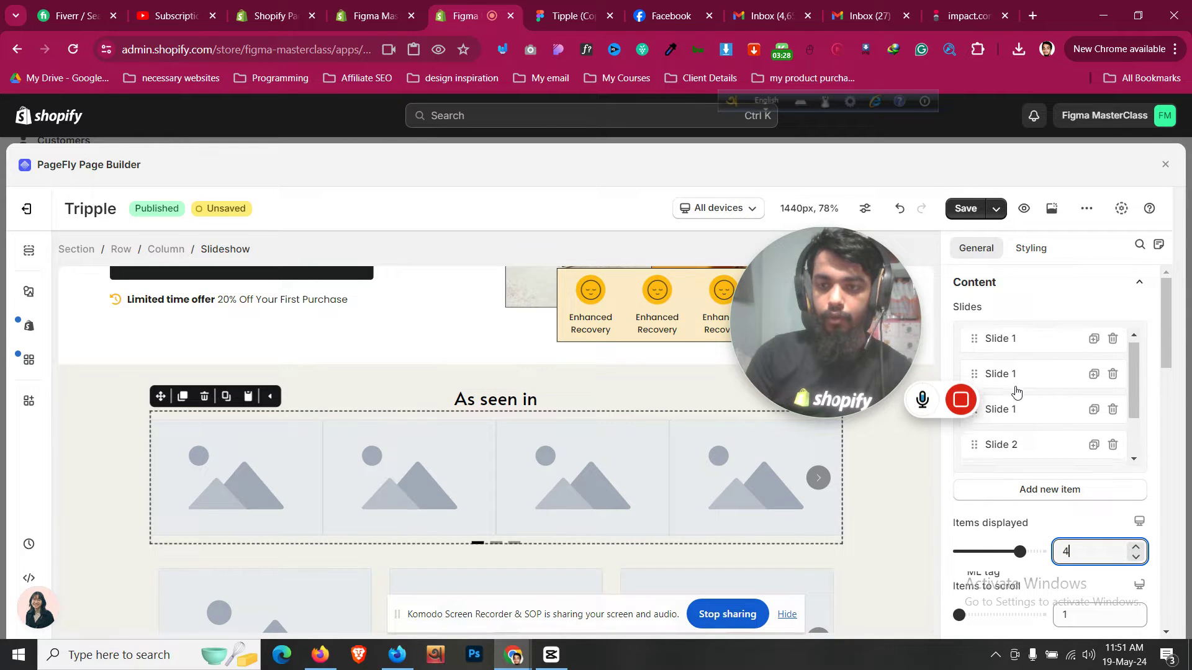
Delete both Slide 3 entries from the second slideshow and try to raise its items displayed to the maximum
scroll(1018, 379, down, 2)
scroll(1100, 359, down, 2)
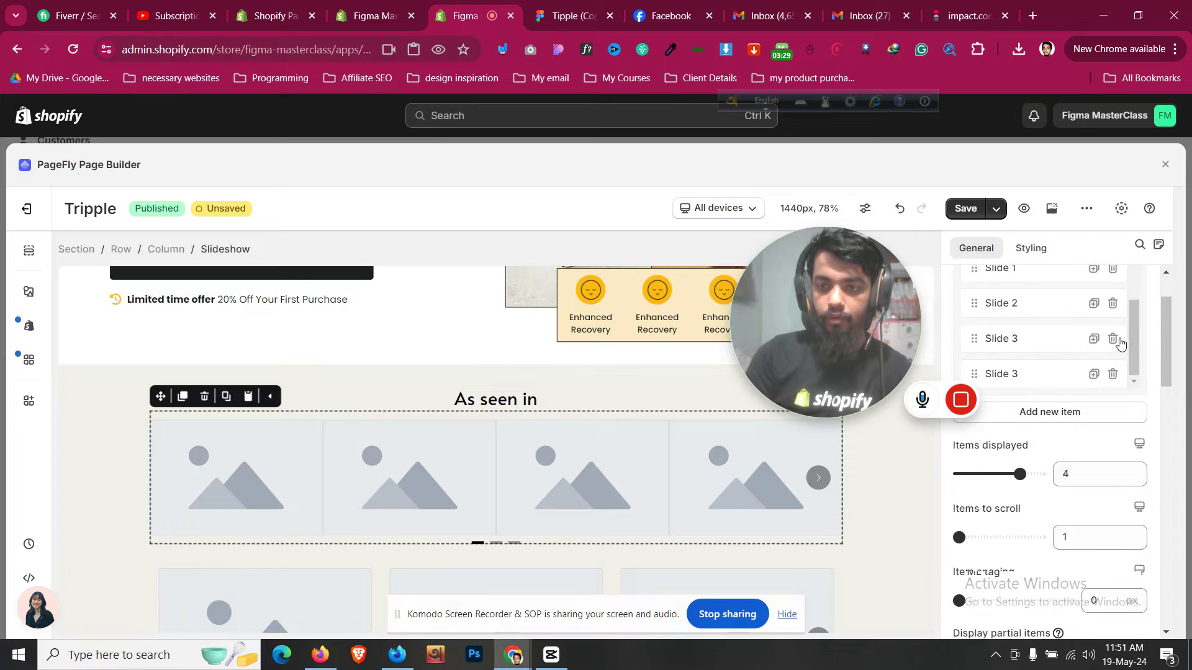
click(1119, 342)
click(1119, 341)
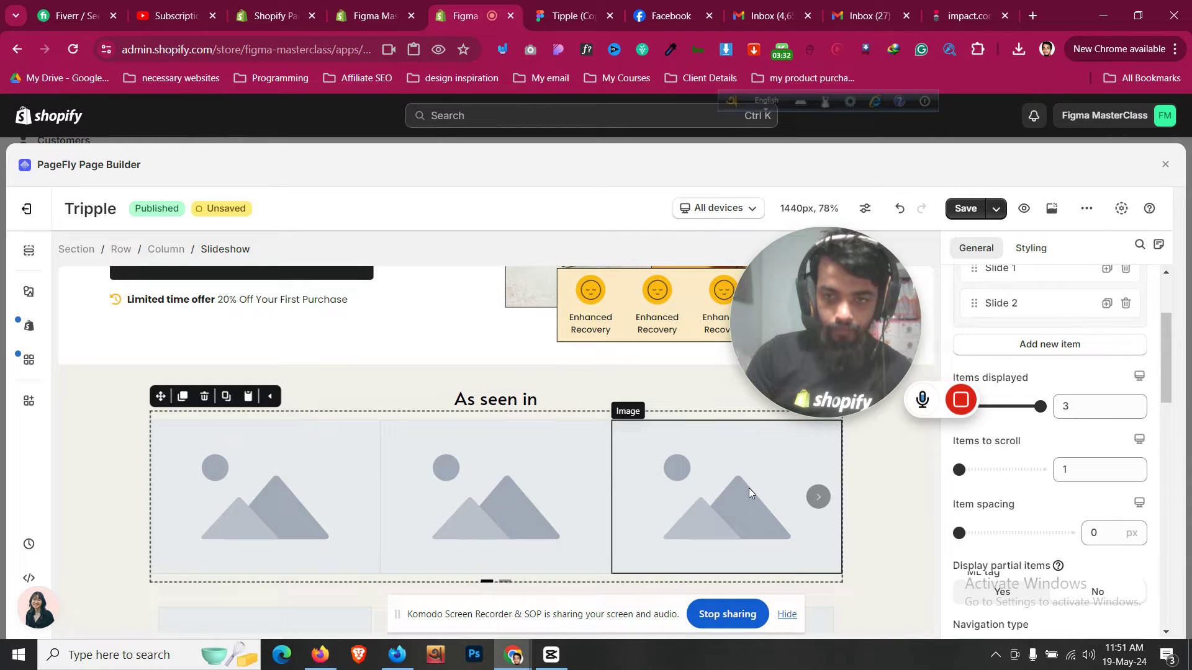
mouse_move(1042, 406)
mouse_down()
mouse_move(998, 406)
mouse_move(1039, 406)
mouse_up()
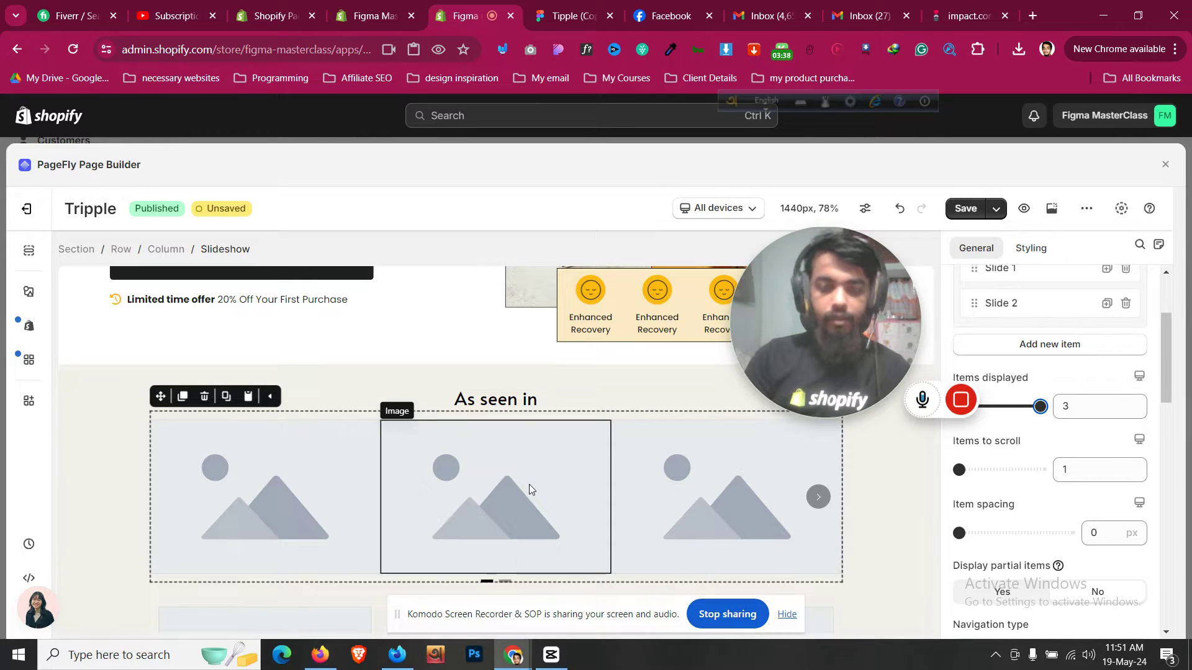
Delete both slideshows below the "As seen in" heading
click(292, 402)
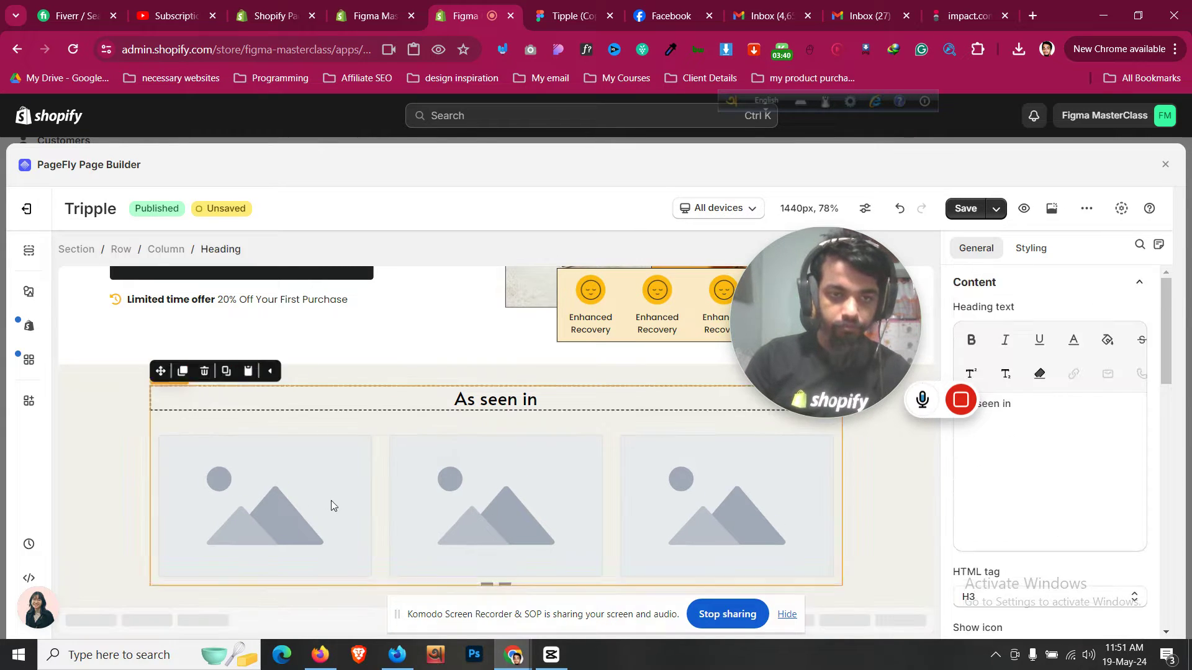
click(352, 421)
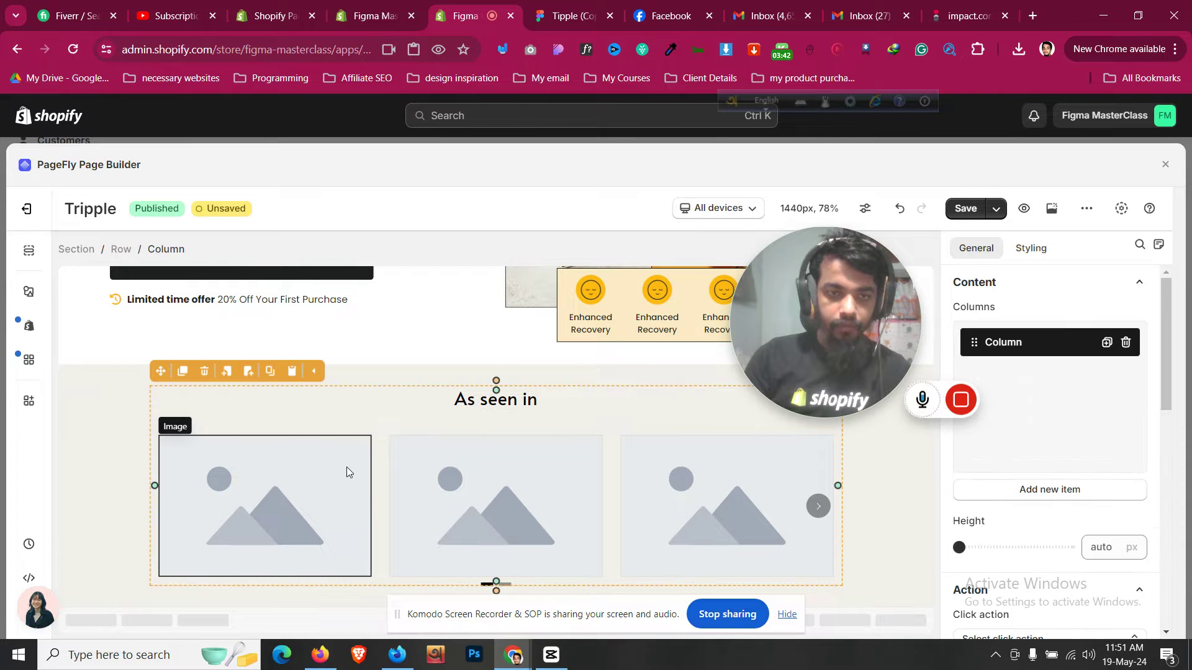
click(346, 467)
click(228, 249)
click(208, 400)
scroll(208, 428, up, 3)
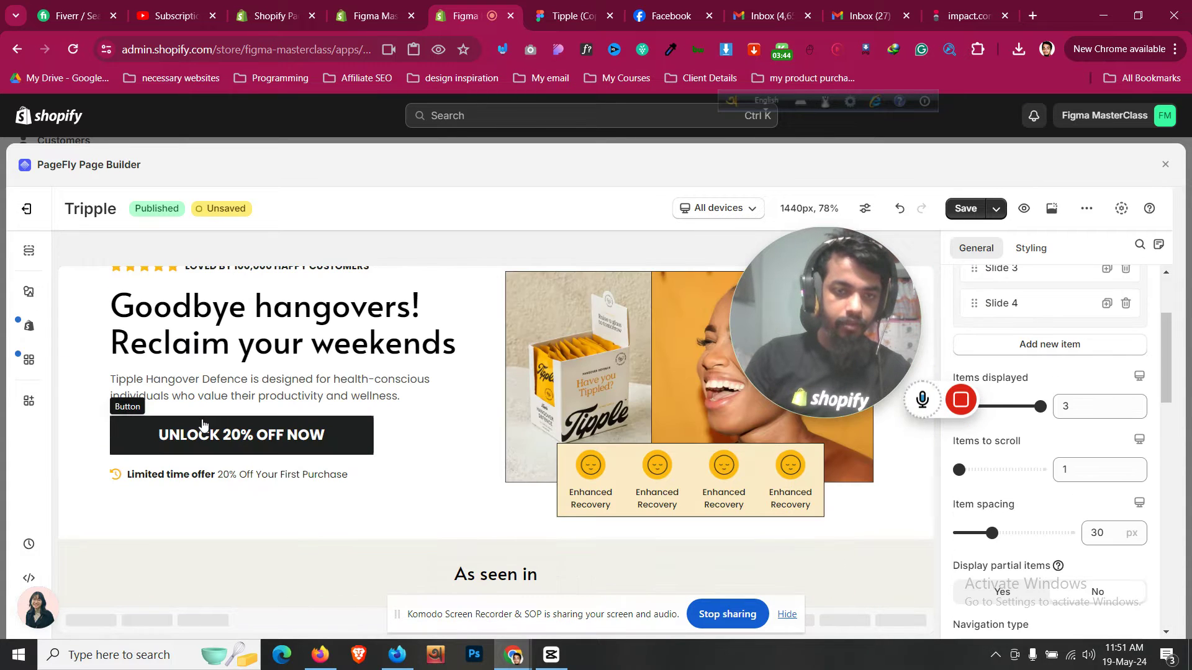
Insert a layout row with four equal 1/4 columns directly below the "As seen in" heading
click(26, 299)
scroll(147, 399, up, 2)
click(128, 333)
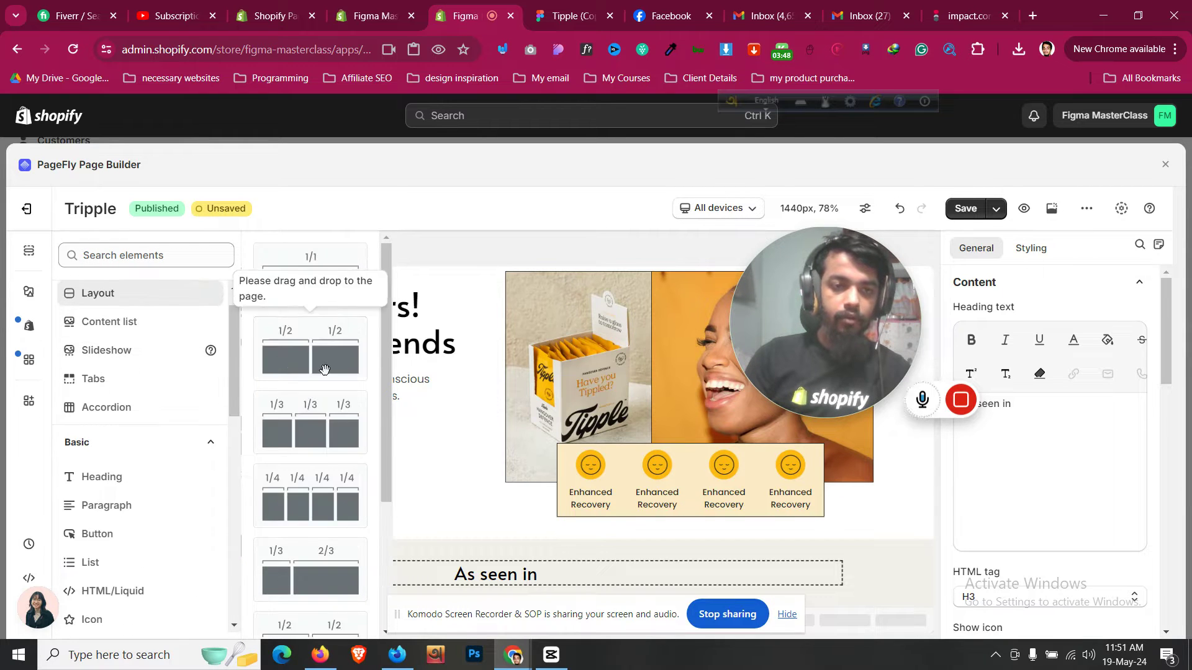
drag(310, 503, 561, 509)
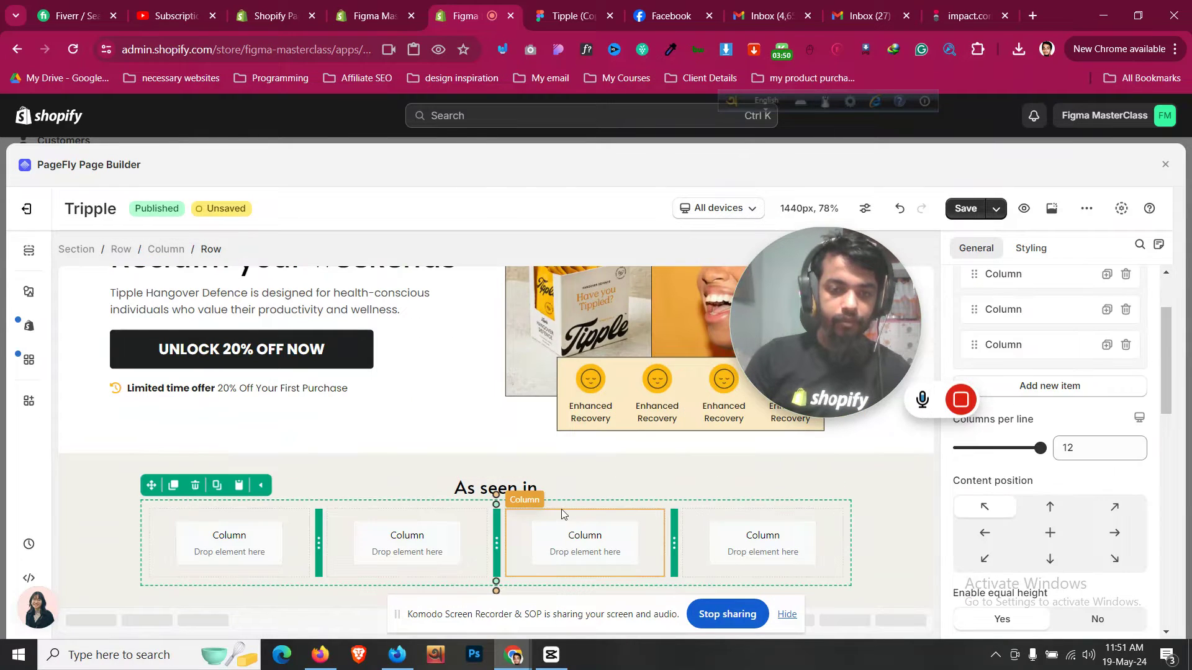
Set the top margin of the four-column row below the "As seen in" heading to 25 px
click(1033, 253)
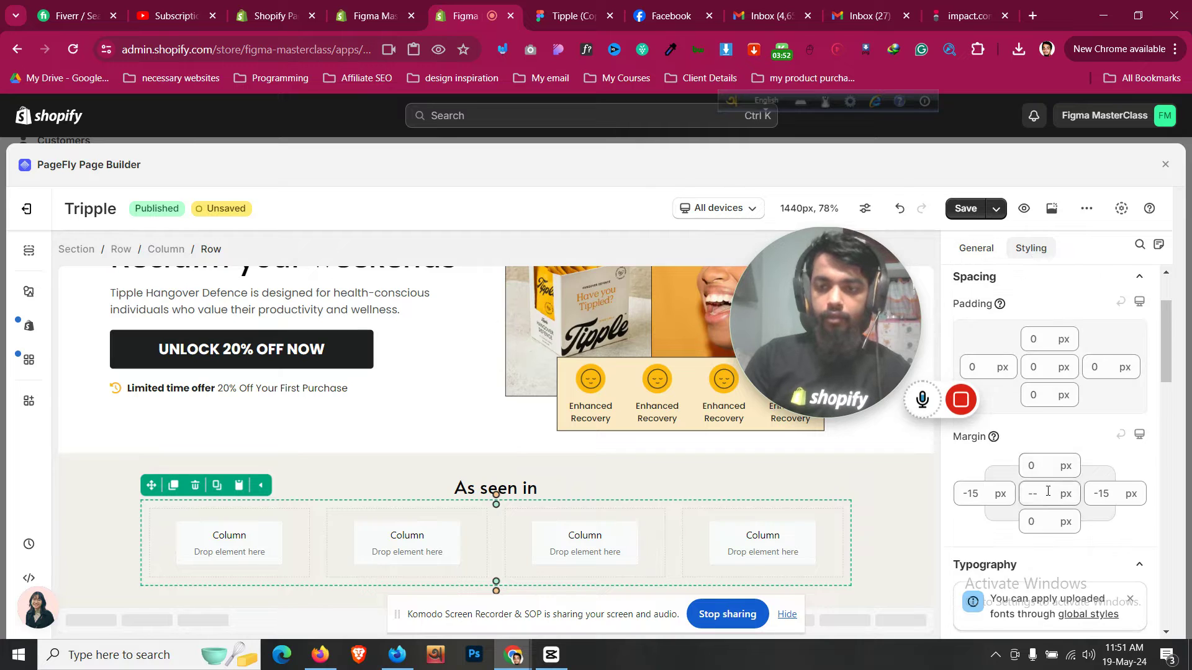
text(24)
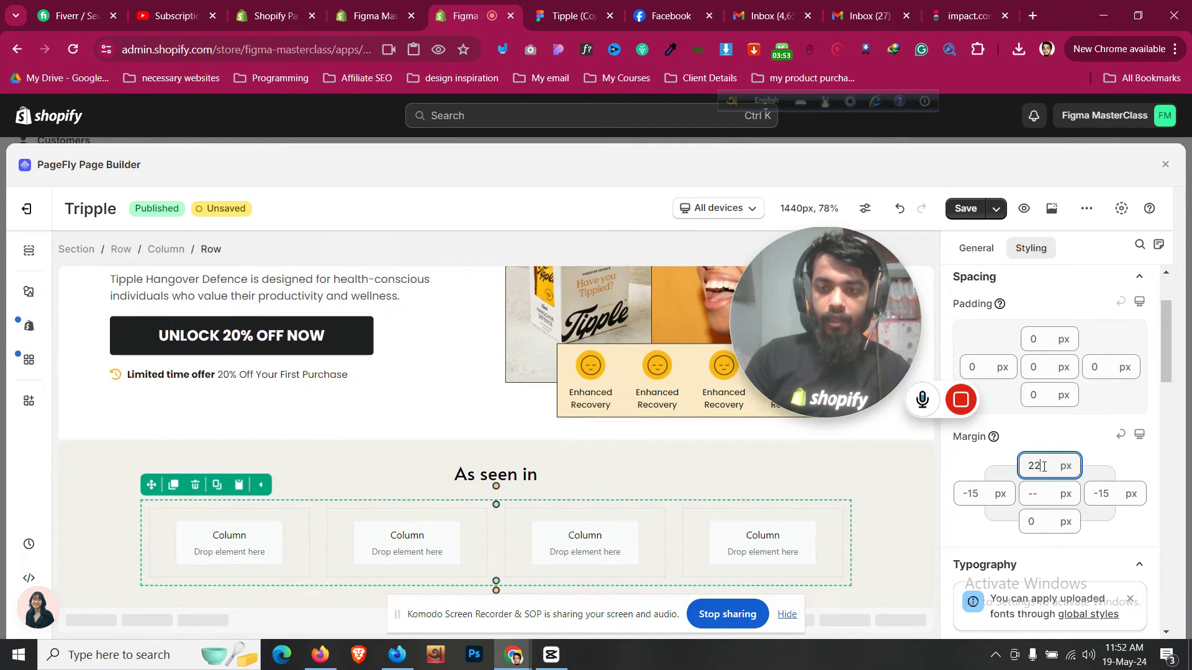
click(89, 506)
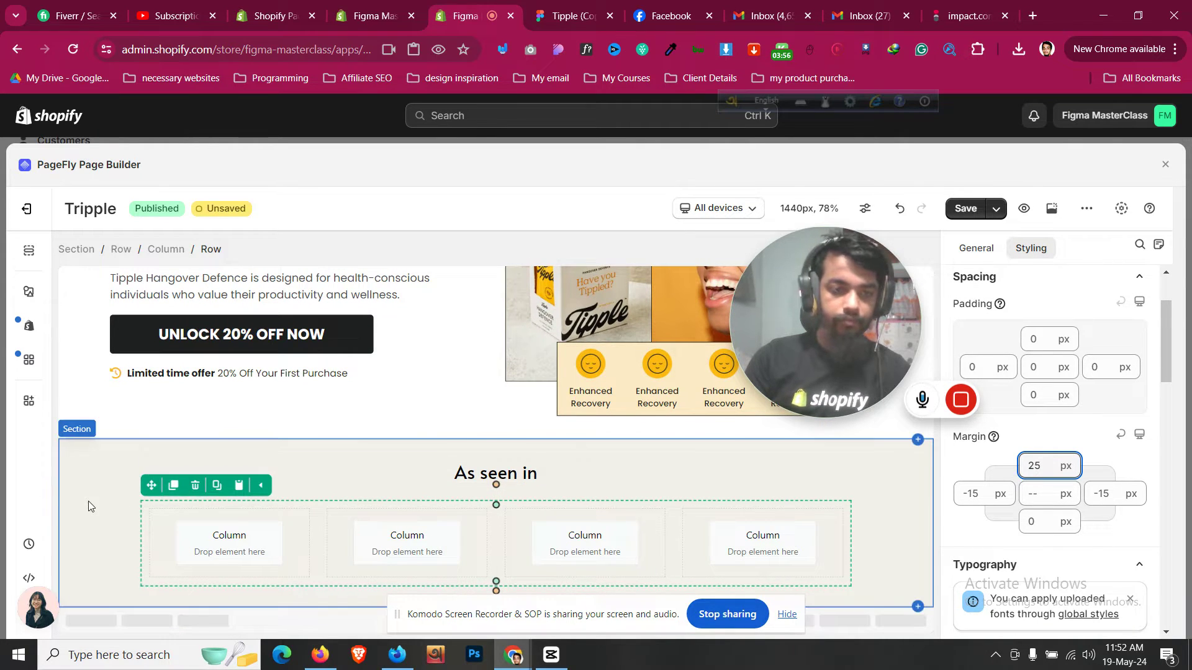
Add an image element to the first column of the row below the "As seen in" heading
click(25, 290)
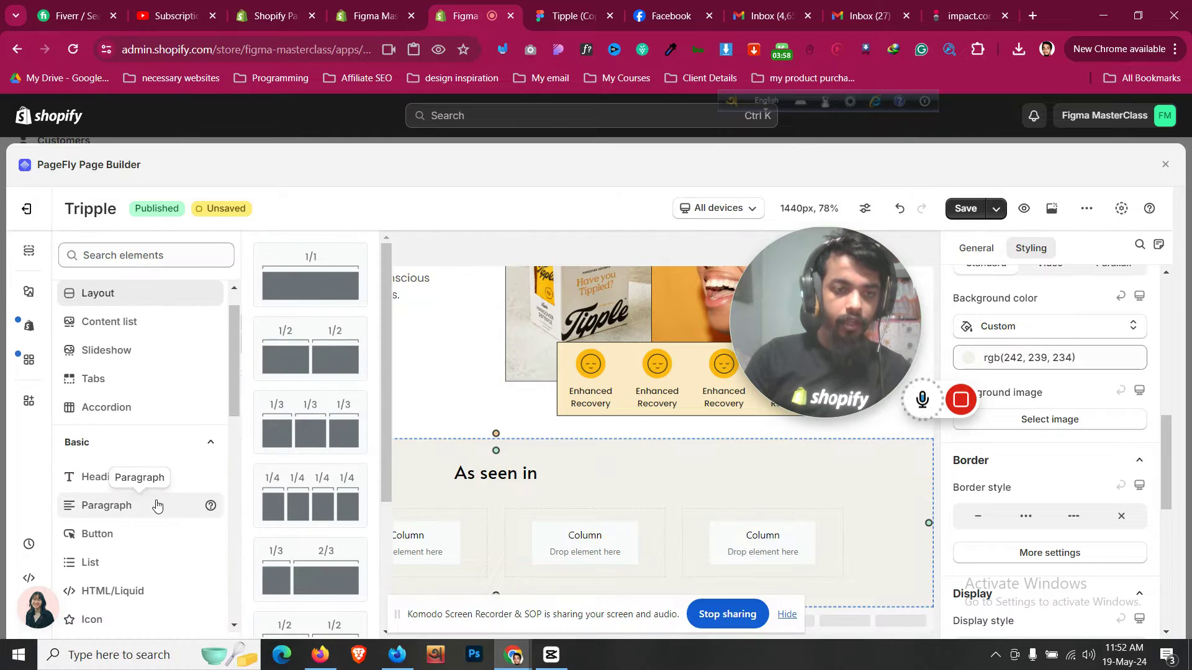
scroll(149, 491, down, 5)
mouse_move(154, 491)
drag(310, 277, 252, 540)
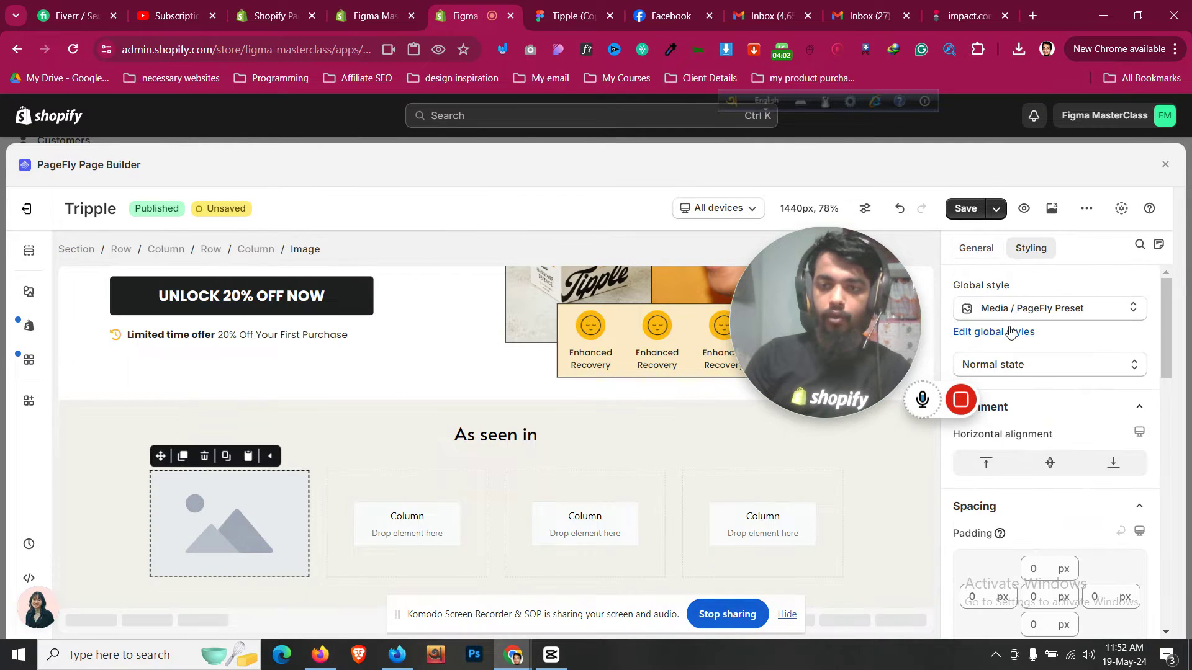
Upload "popsugar-vector-logo 1.png" and the Forbes logo PNG from Downloads and use the Forbes logo as the first column's image
click(981, 247)
click(1033, 336)
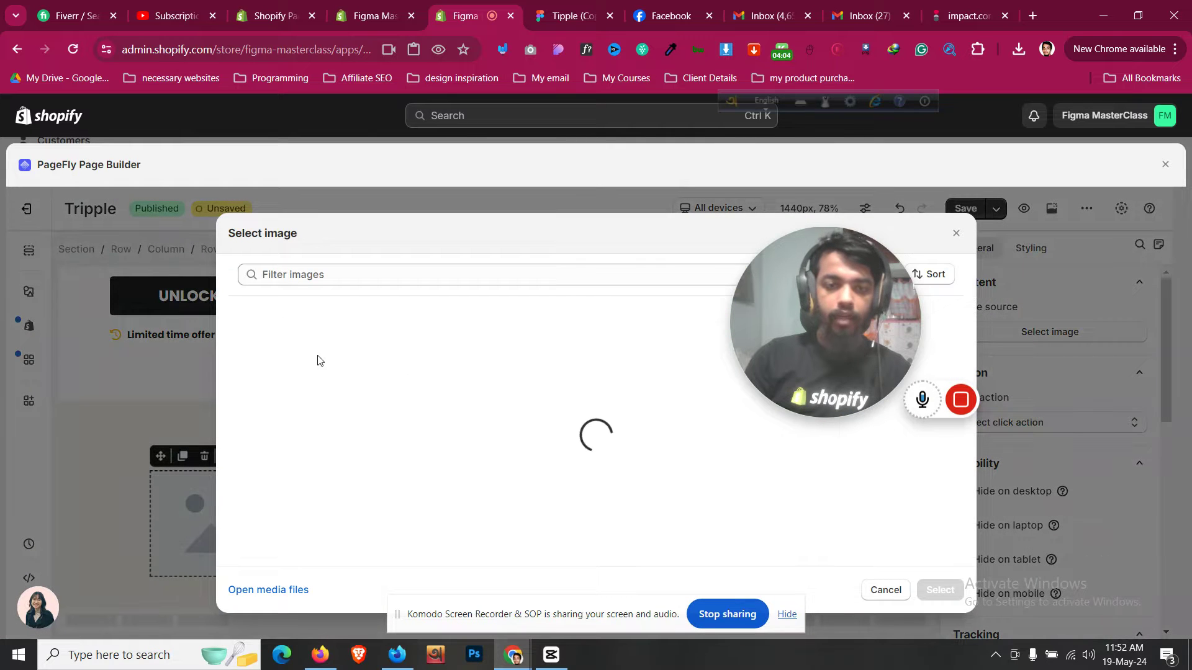
click(287, 409)
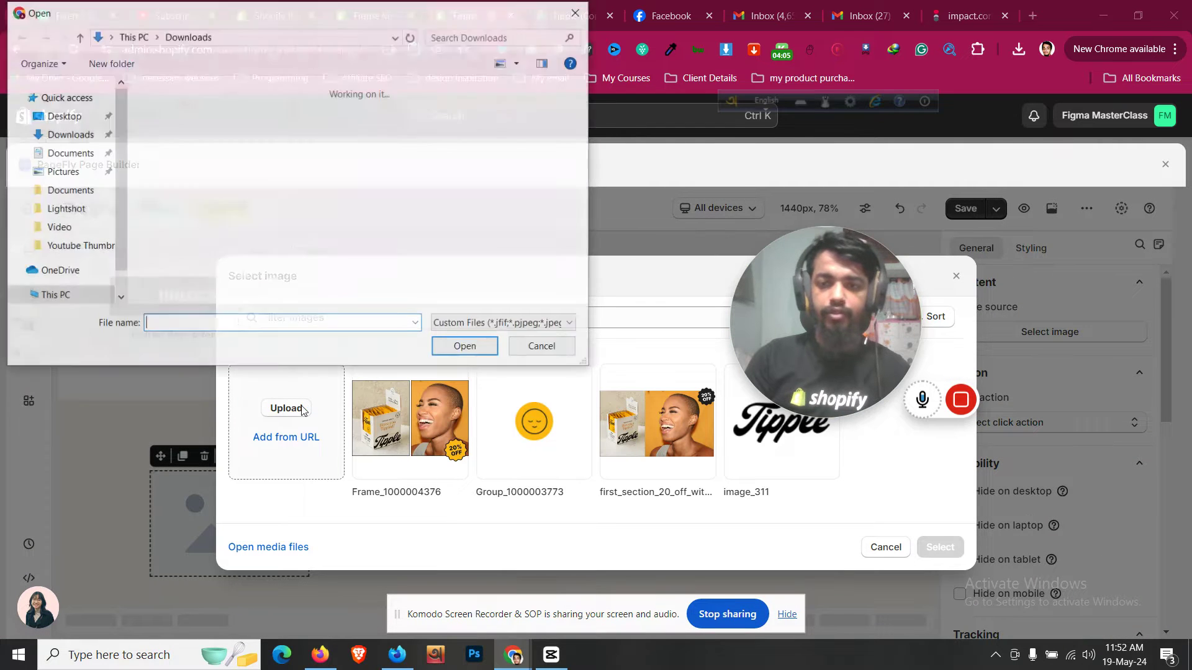
click(268, 152)
ctrl+click(180, 152)
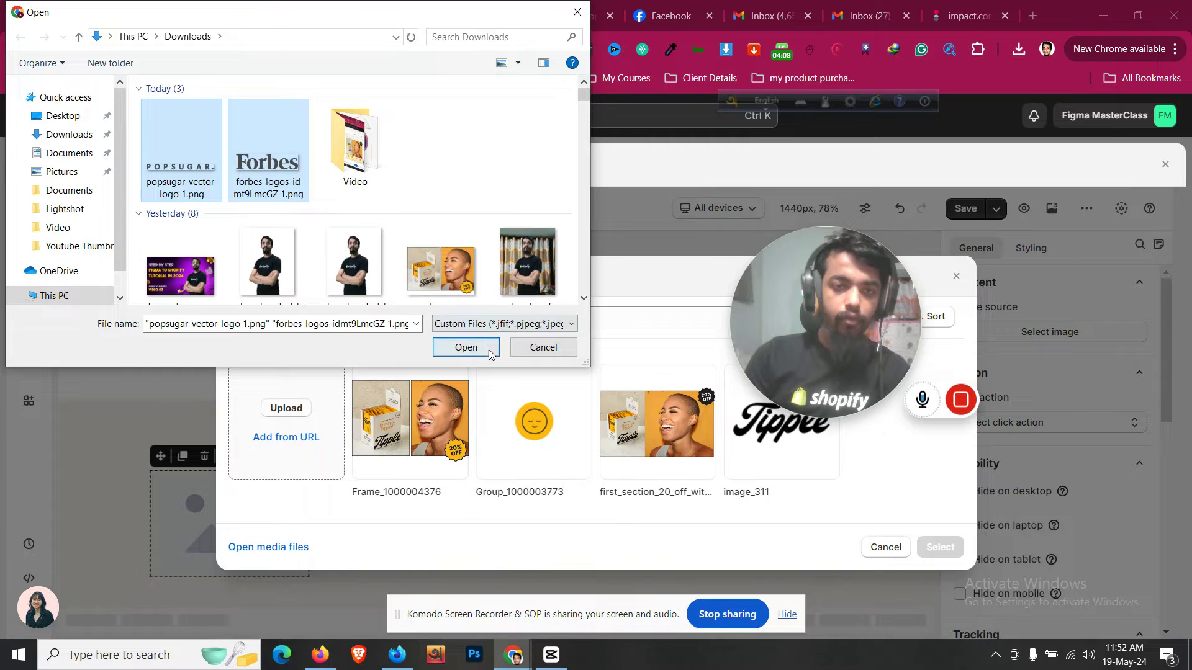
click(465, 347)
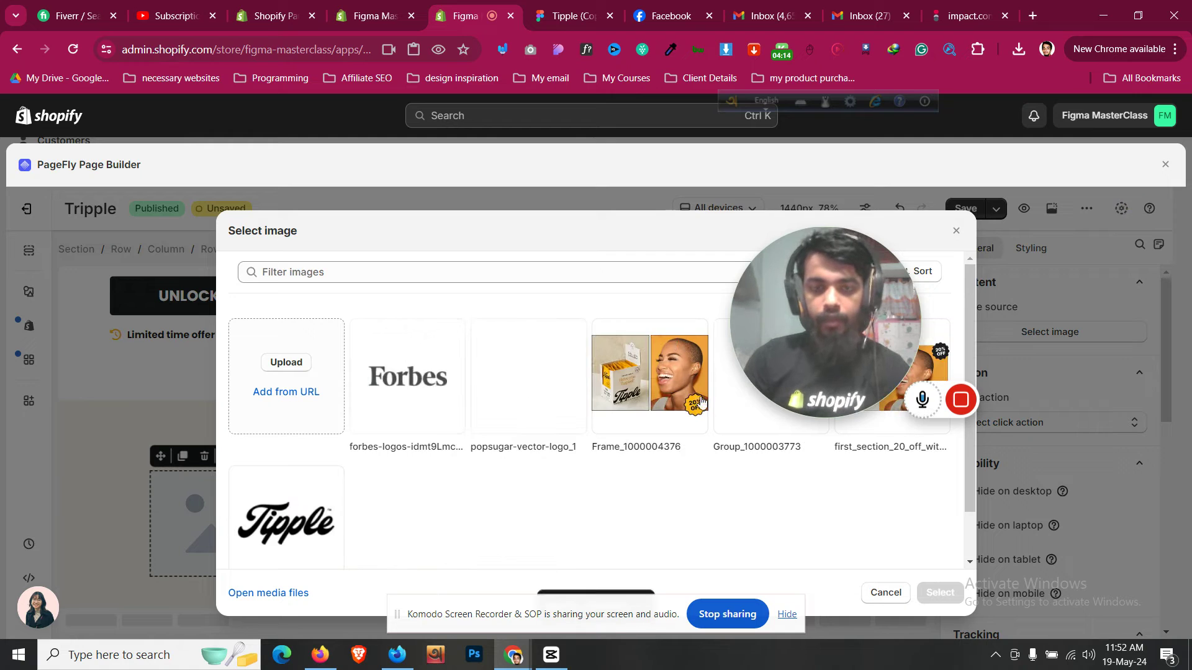
click(443, 416)
click(919, 597)
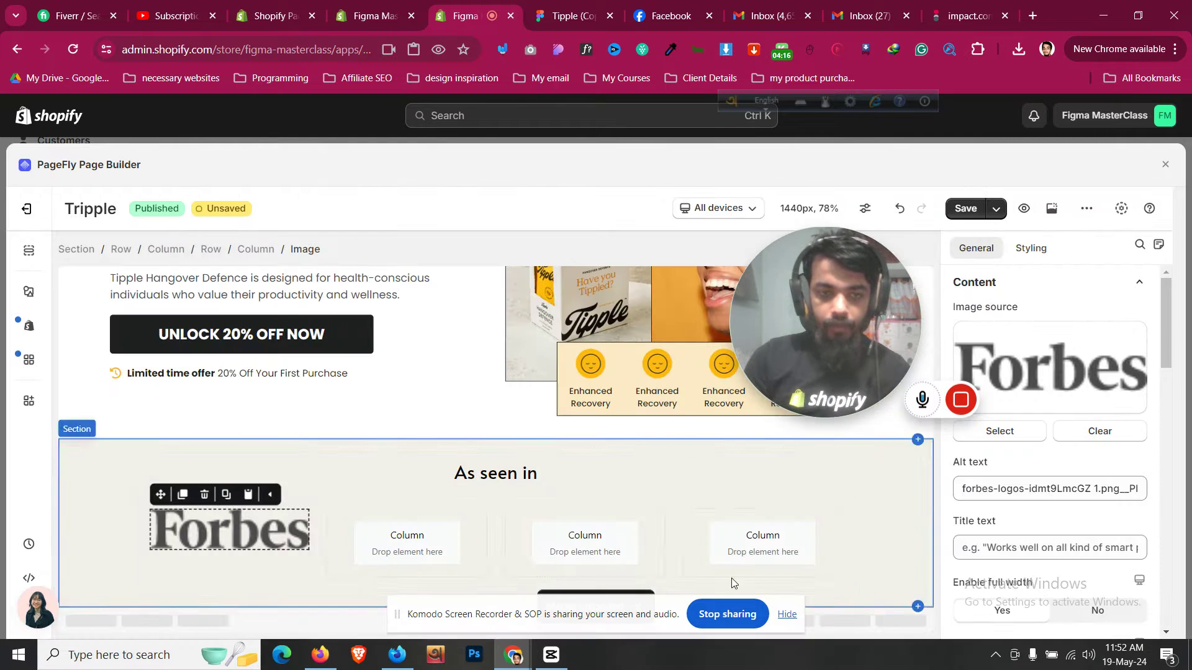
Turn off full width for the Forbes logo and place a duplicate of it in the second column
scroll(1086, 447, down, 3)
click(1097, 454)
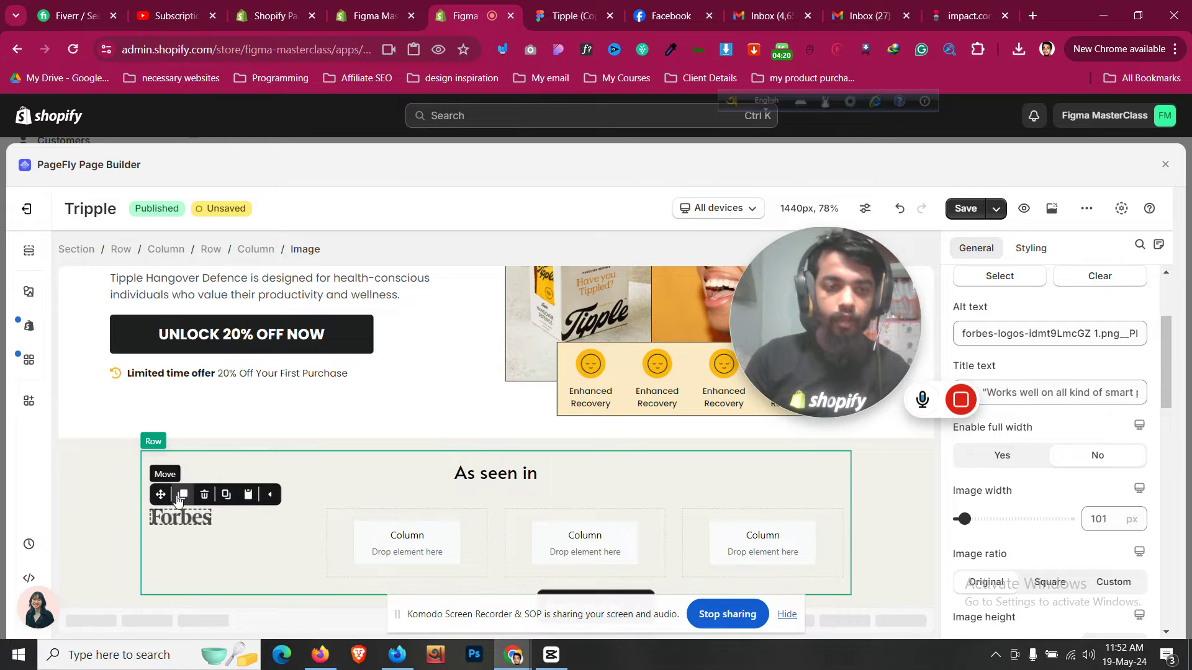
click(183, 494)
drag(223, 494, 397, 540)
Replace the second column's image with the POPSUGAR logo and set its image width to 204 px
scroll(1015, 354, up, 3)
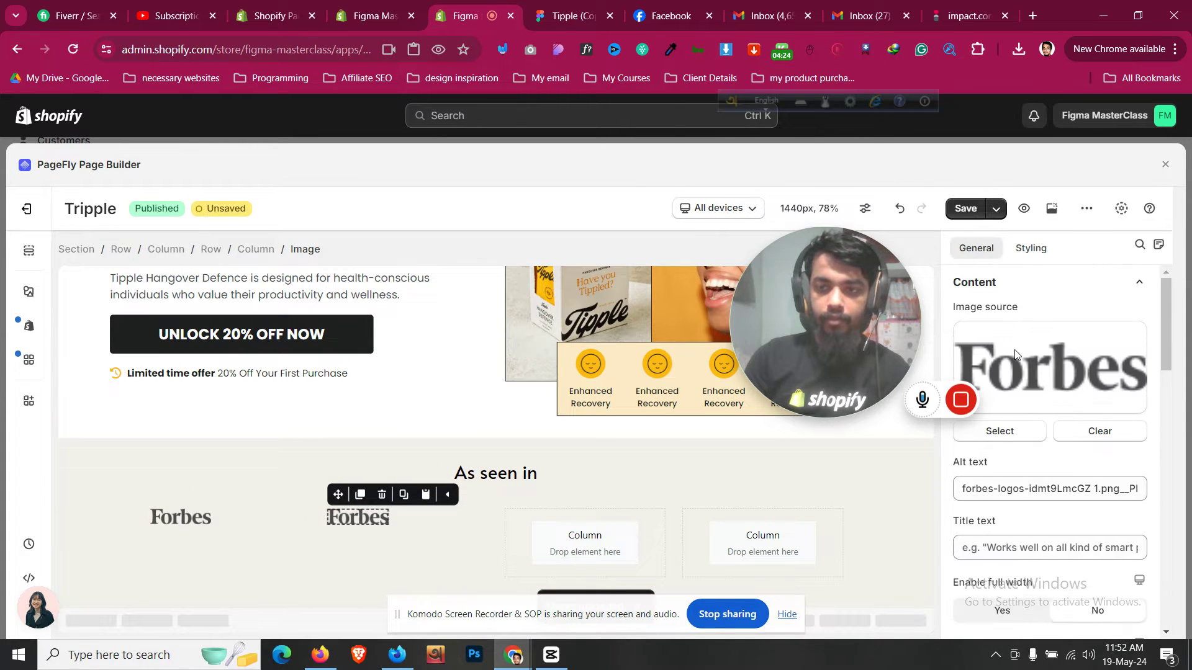
click(1000, 431)
click(939, 593)
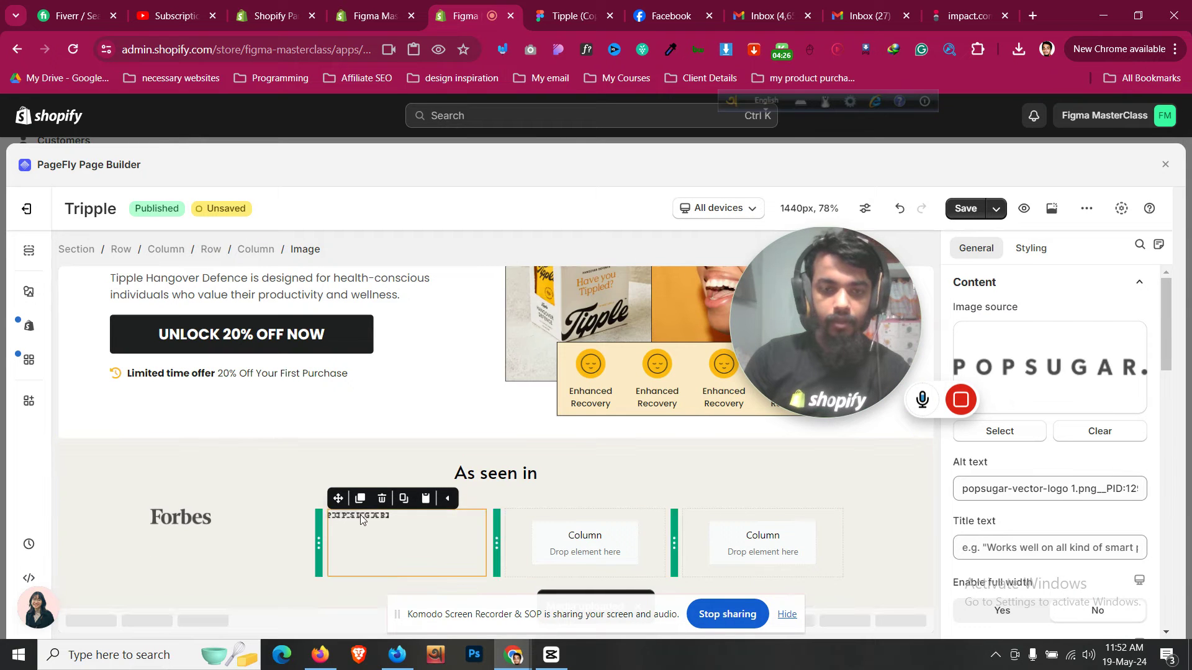
click(375, 523)
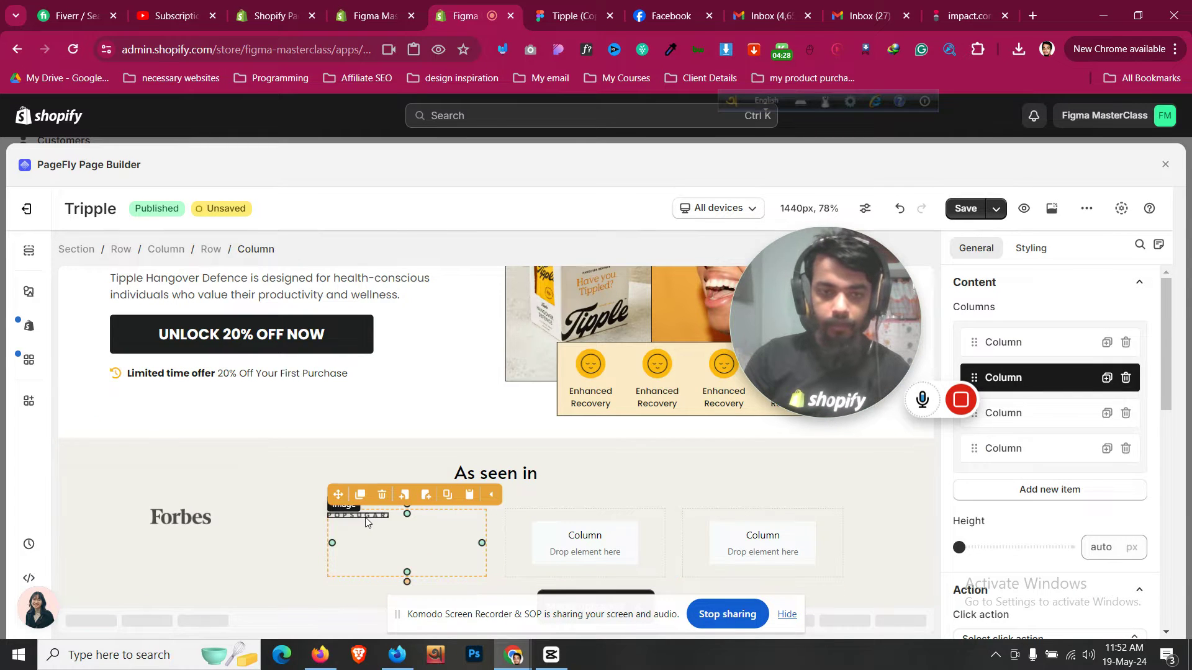
click(366, 523)
scroll(1123, 382, down, 5)
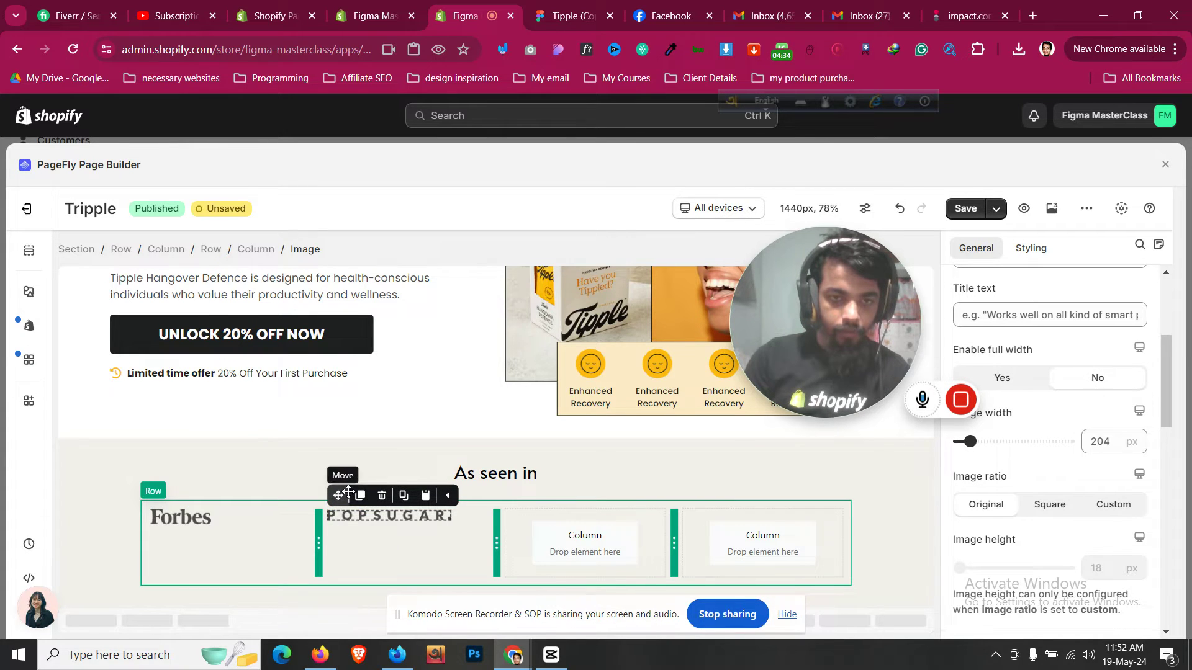
Place a duplicate of the POPSUGAR logo in the third column and a duplicate of the Forbes logo in the fourth
click(404, 494)
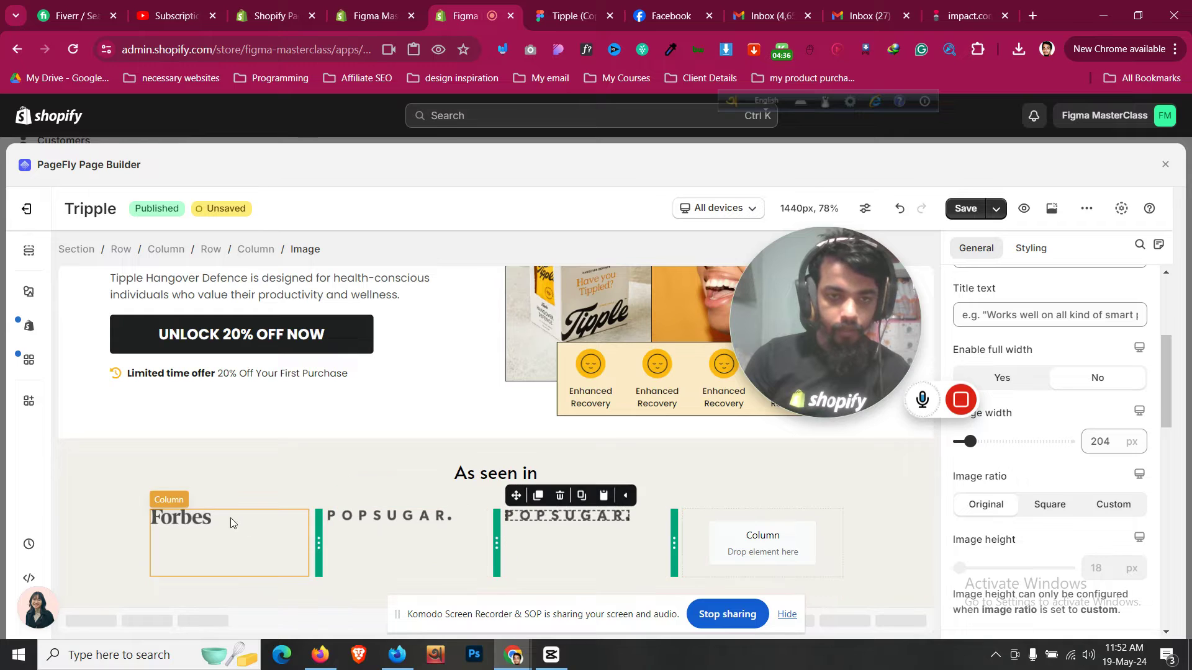
click(186, 518)
click(181, 495)
drag(235, 500, 745, 546)
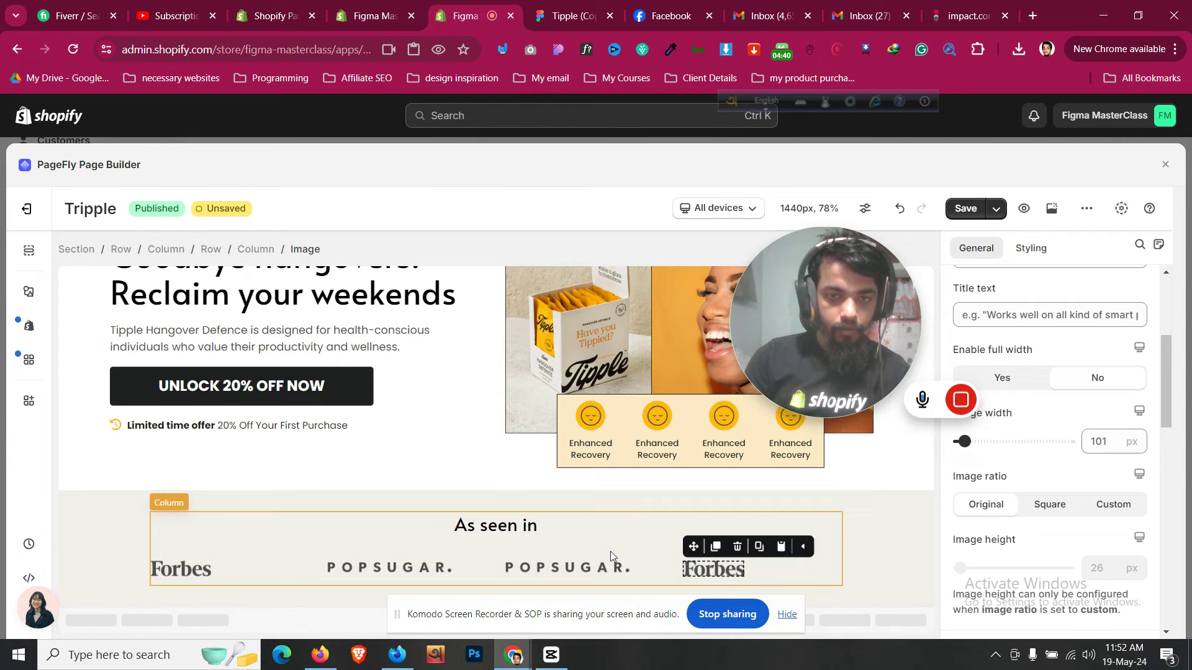
Center all four logo images horizontally within their columns
click(292, 556)
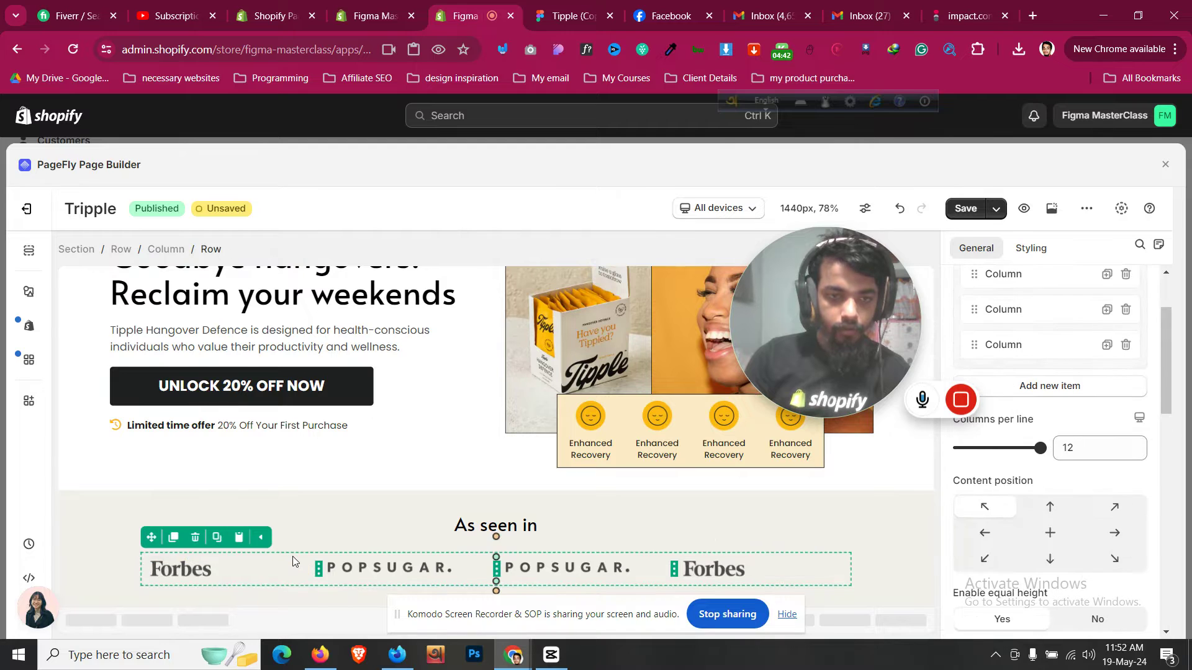
click(185, 574)
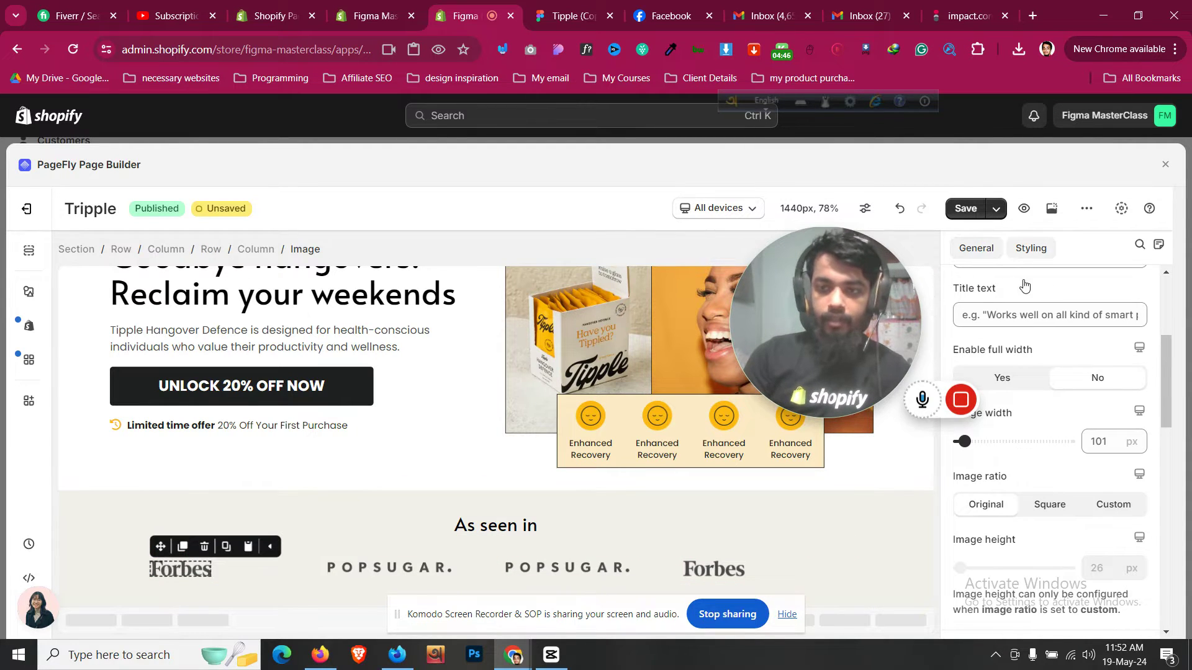
click(1030, 248)
click(1046, 461)
click(412, 575)
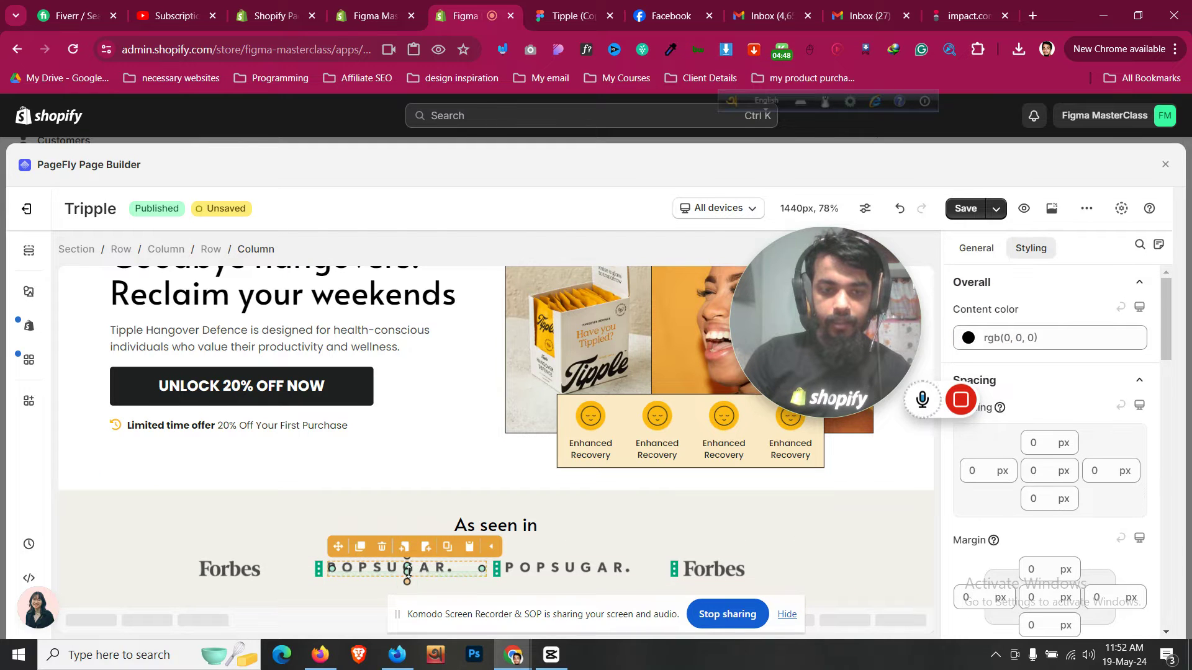
drag(407, 571, 413, 567)
click(412, 567)
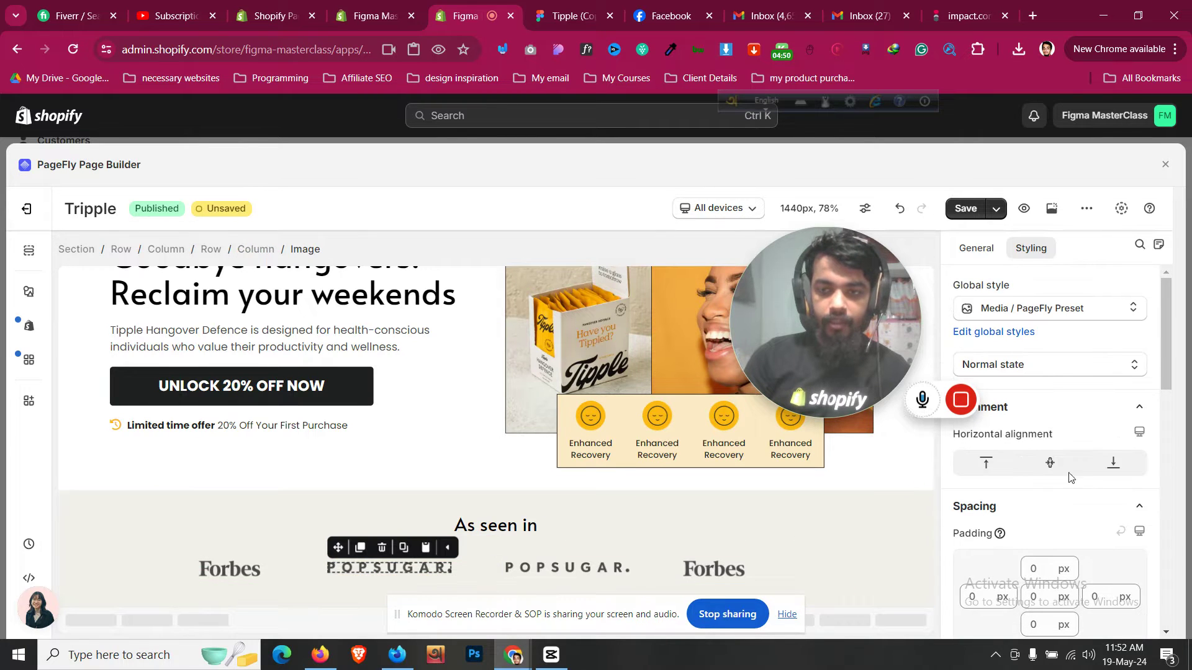
click(1050, 463)
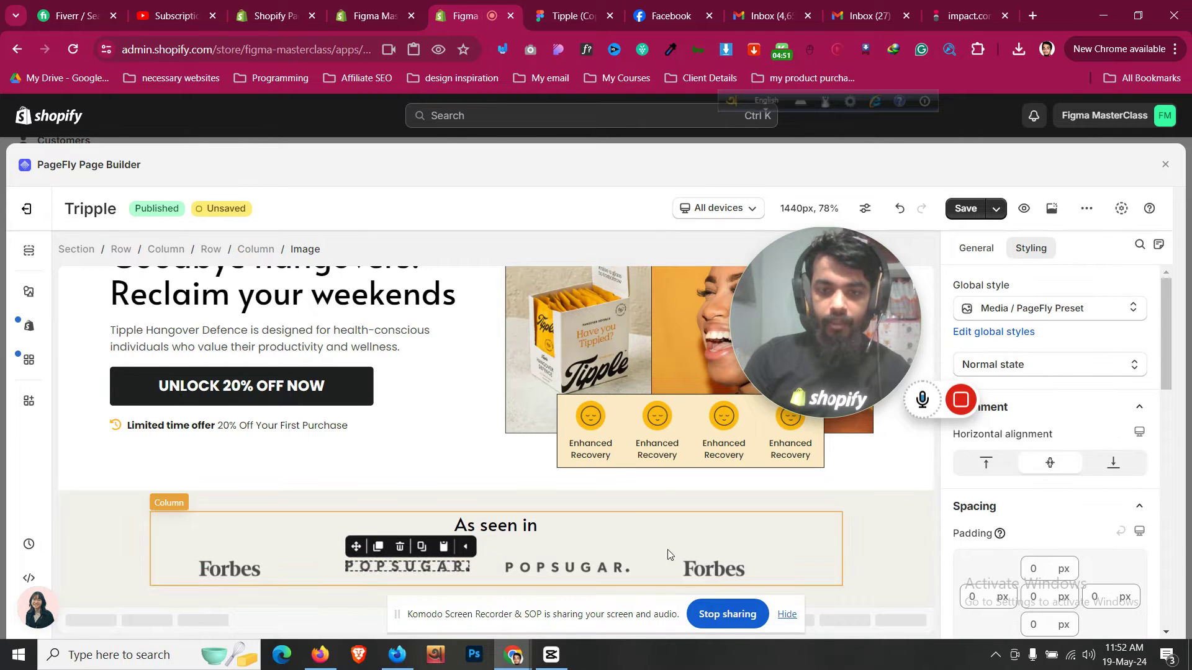
click(1049, 463)
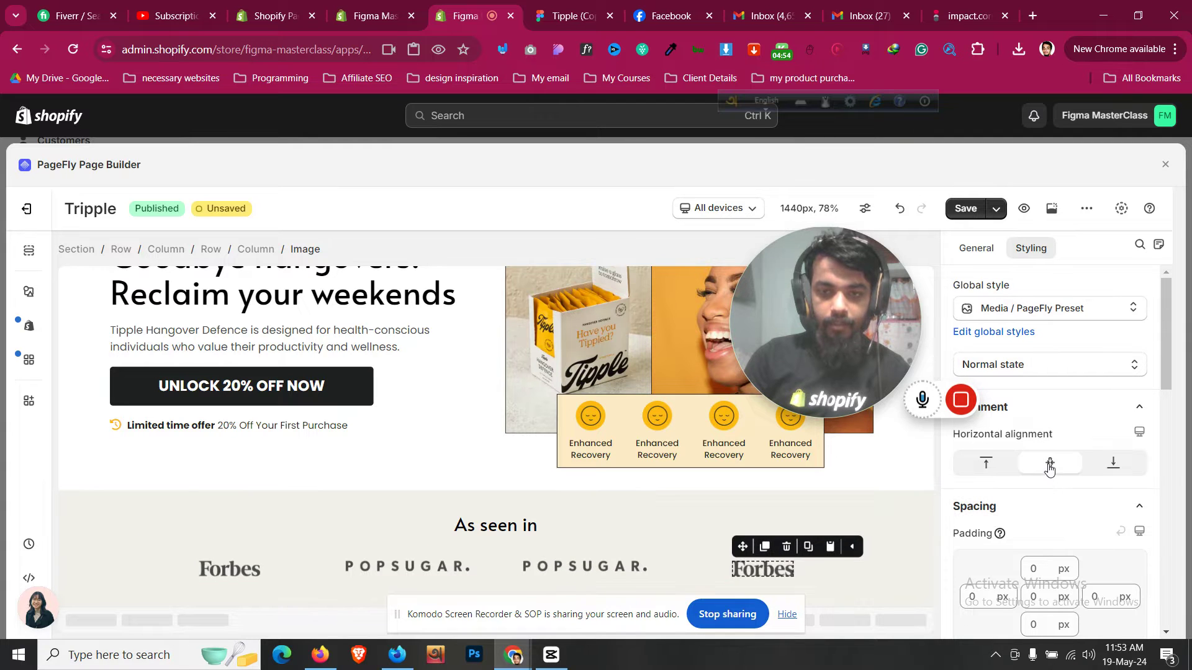
Set the logo row's content position to the center
scroll(1080, 463, down, 5)
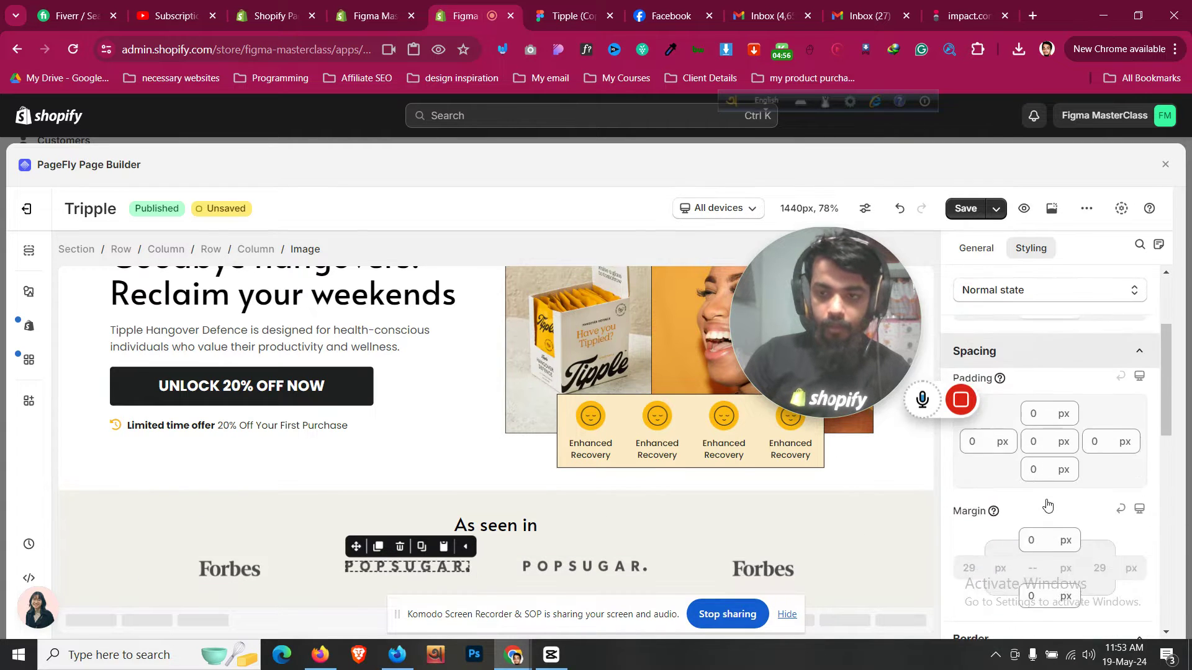
click(420, 575)
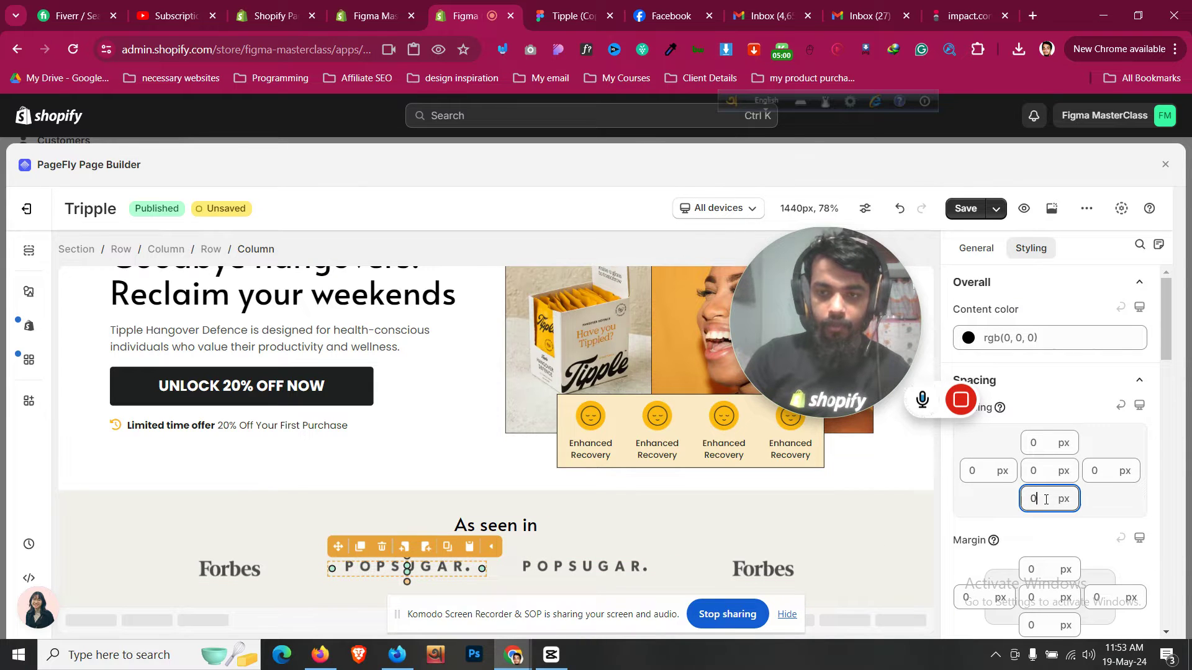
click(196, 555)
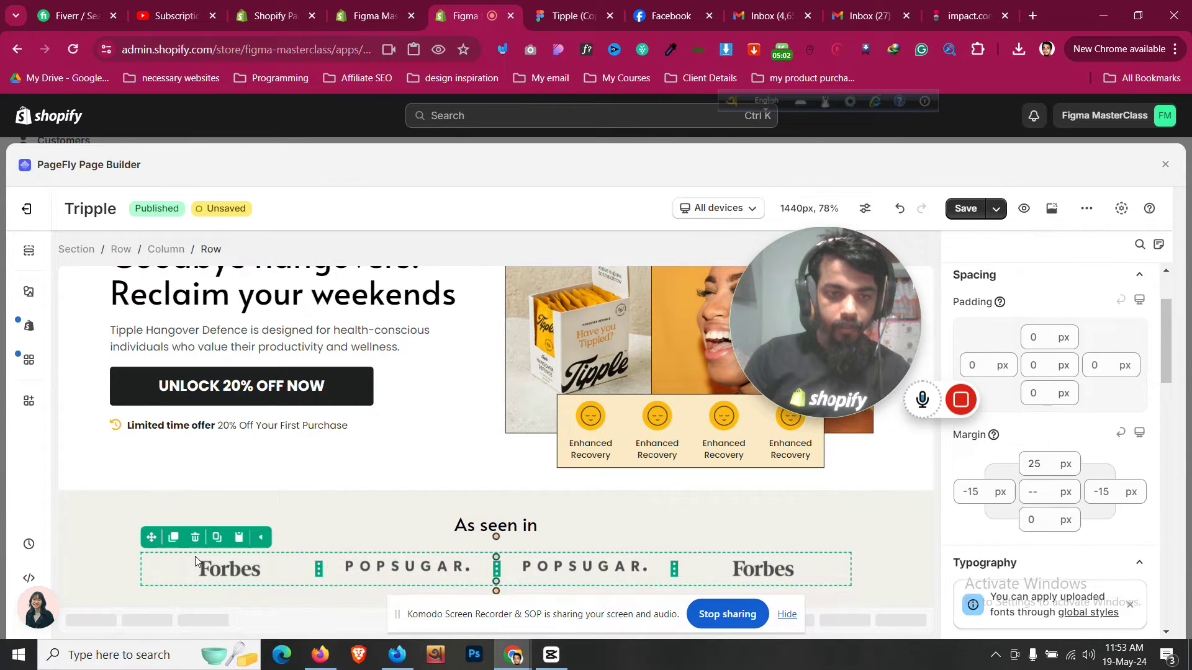
click(977, 250)
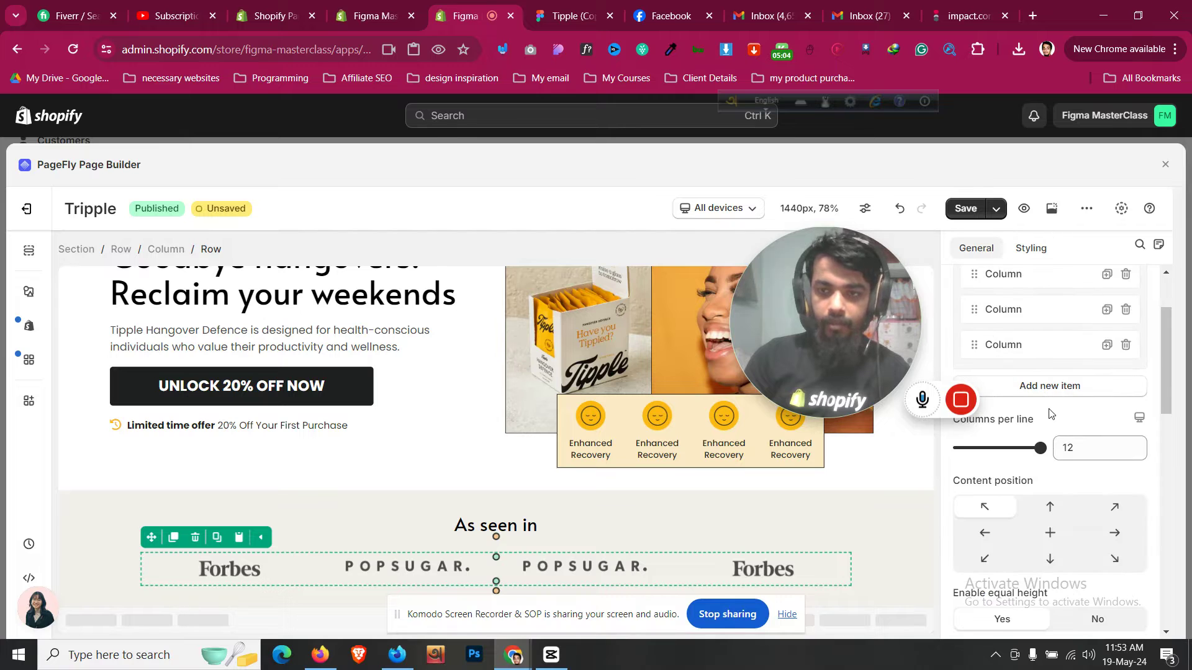
scroll(1051, 414, up, 1)
click(1049, 559)
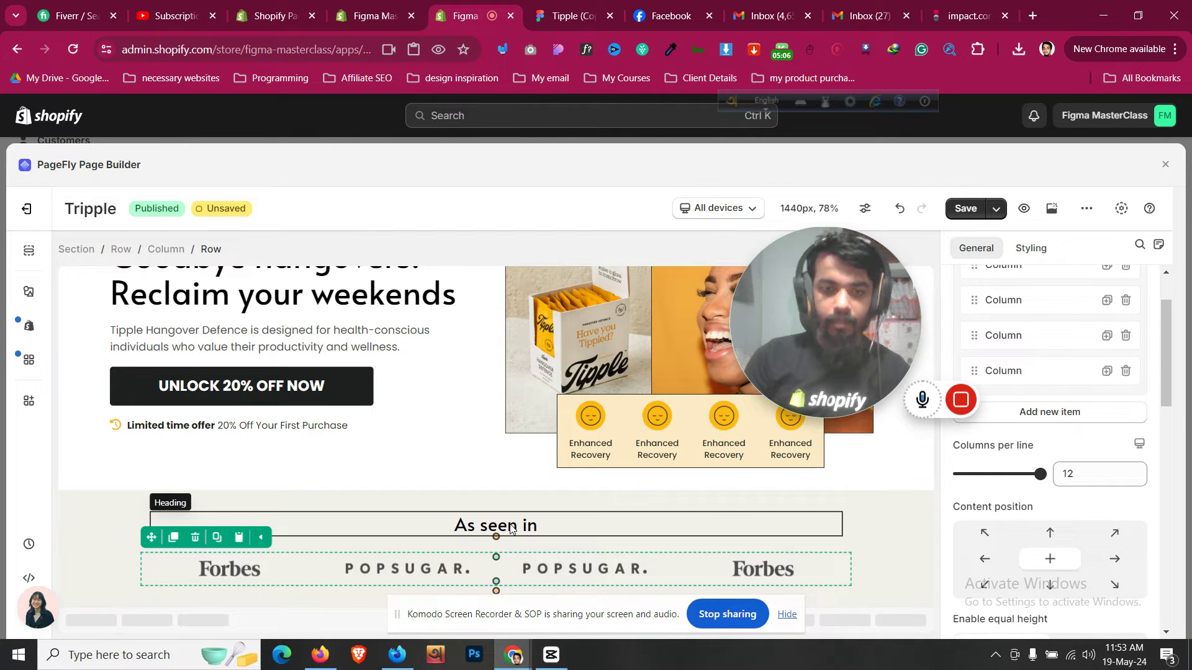
Compare the "As seen in" section's logo spacing with the Figma design
click(106, 528)
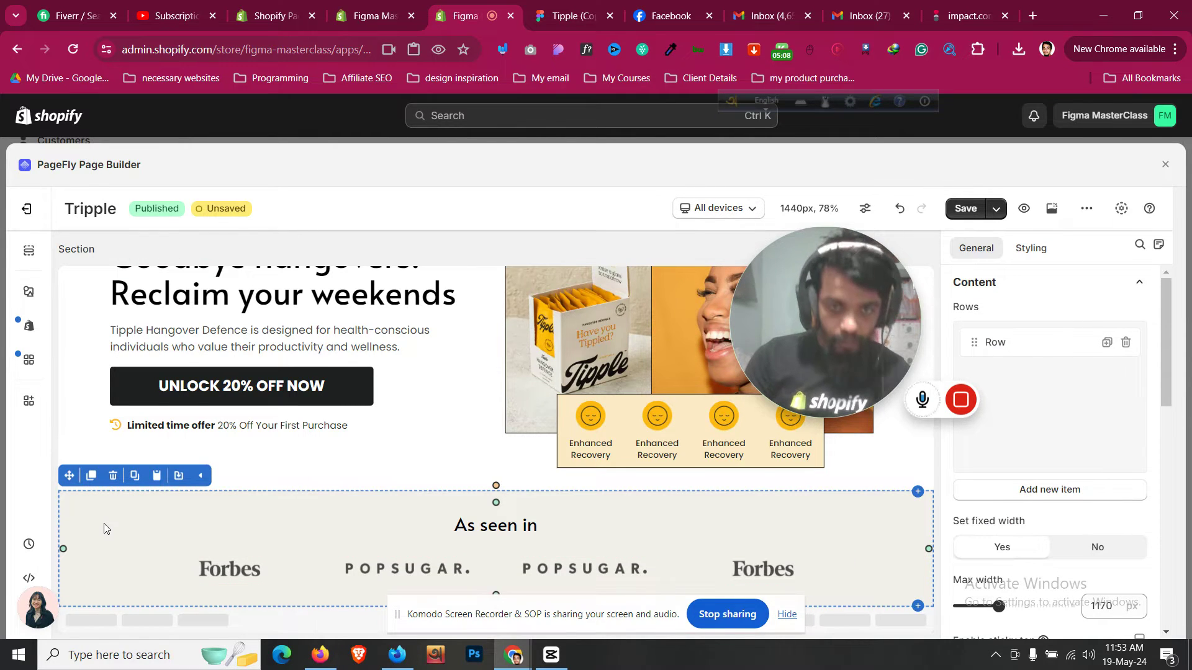
click(571, 8)
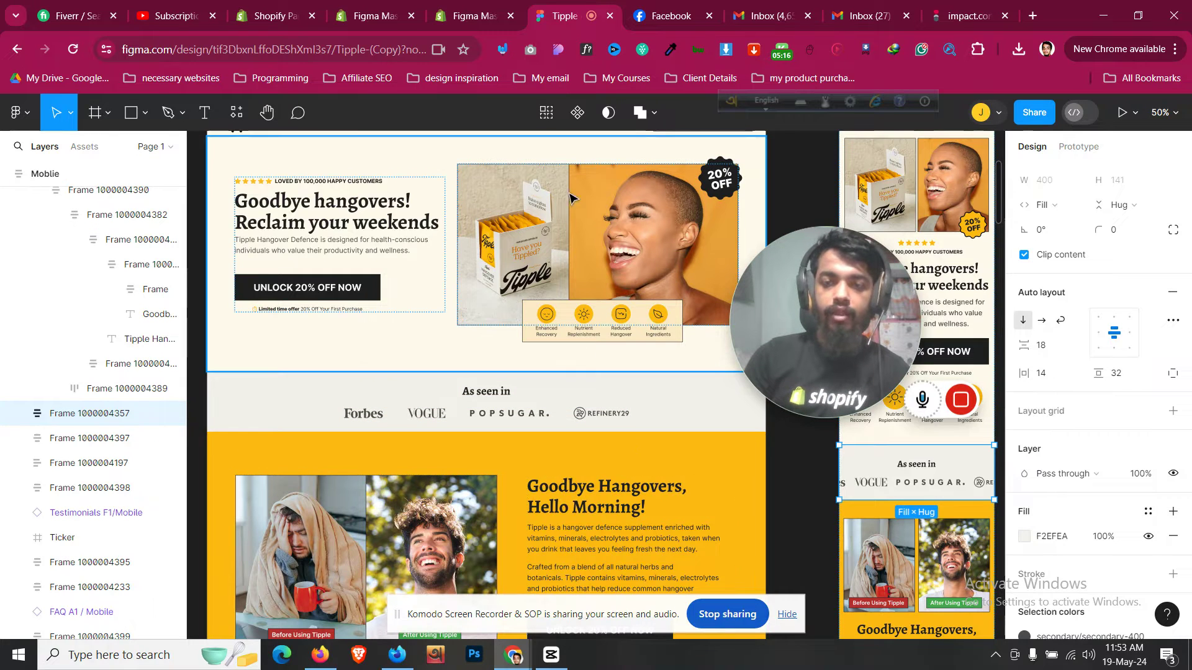
key(ctrl+shift+Tab)
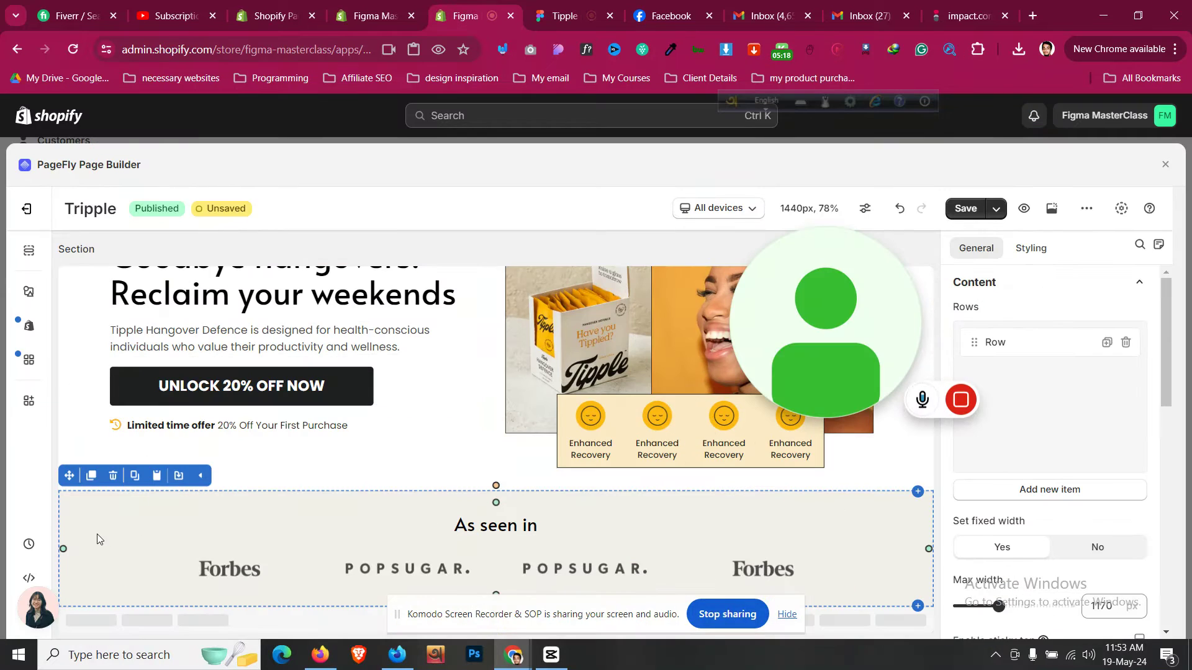
Reduce the "As seen in" section's max width to 996 px to bring the logos closer together
click(240, 557)
scroll(1073, 512, down, 4)
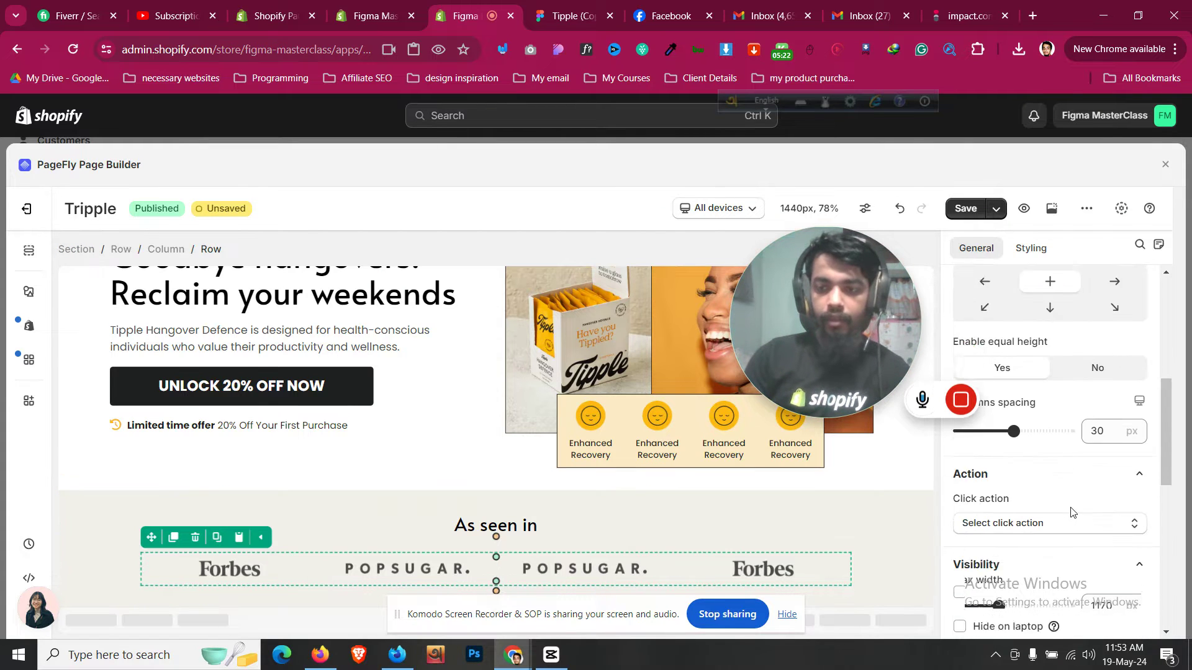
scroll(1073, 512, down, 2)
click(94, 576)
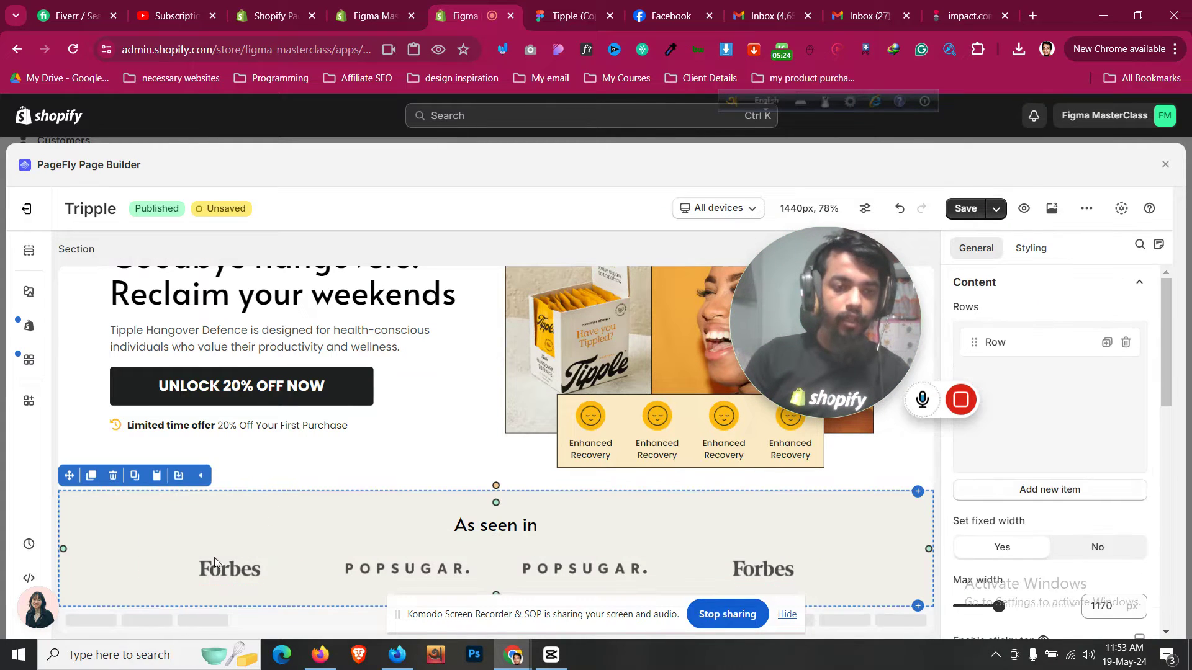
scroll(1086, 450, down, 3)
drag(993, 448, 984, 449)
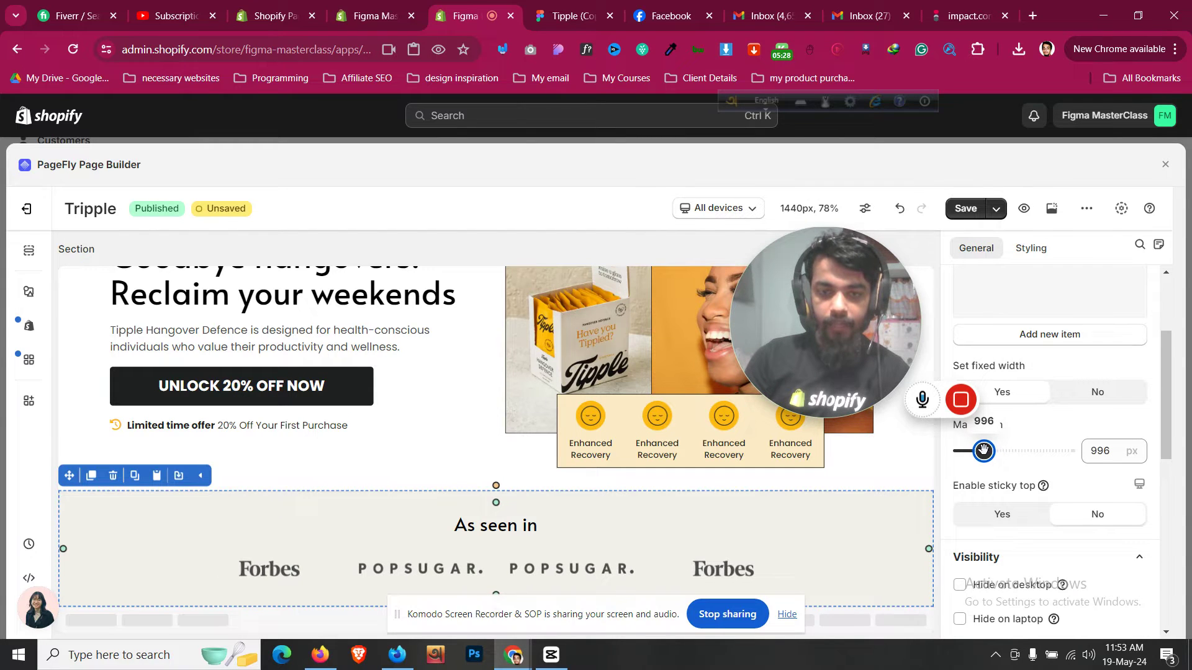
Set the third logo image's horizontal alignment to center and check the logo row within the "As seen in" section
click(598, 575)
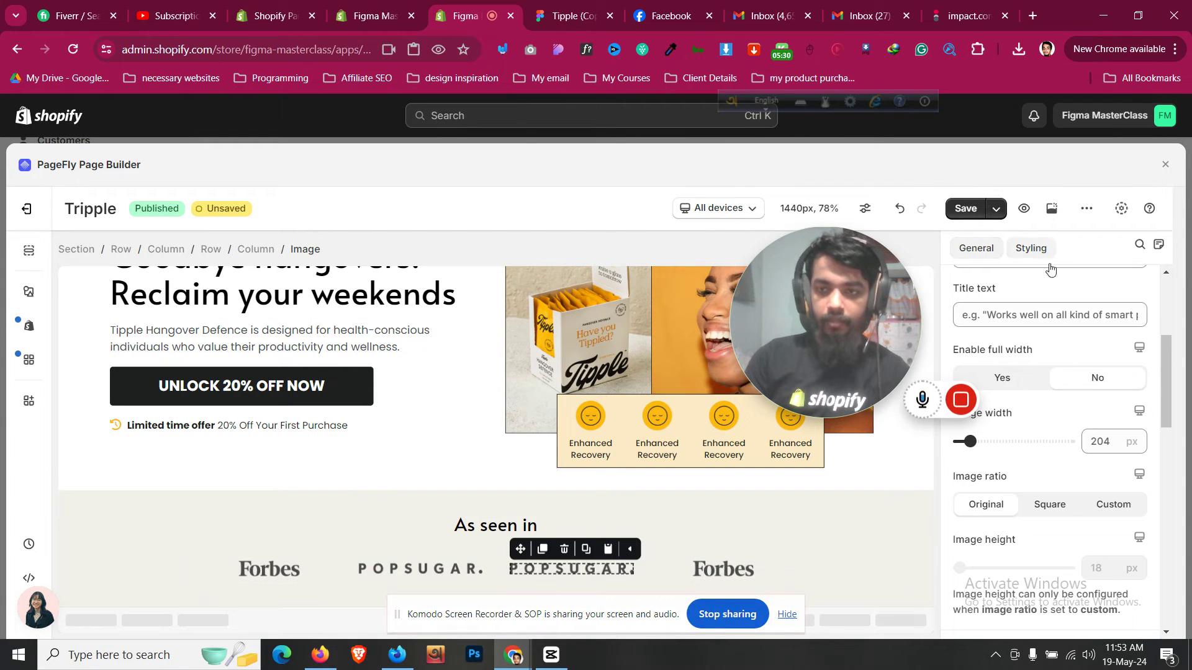
click(1032, 250)
scroll(1042, 381, up, 5)
click(1049, 464)
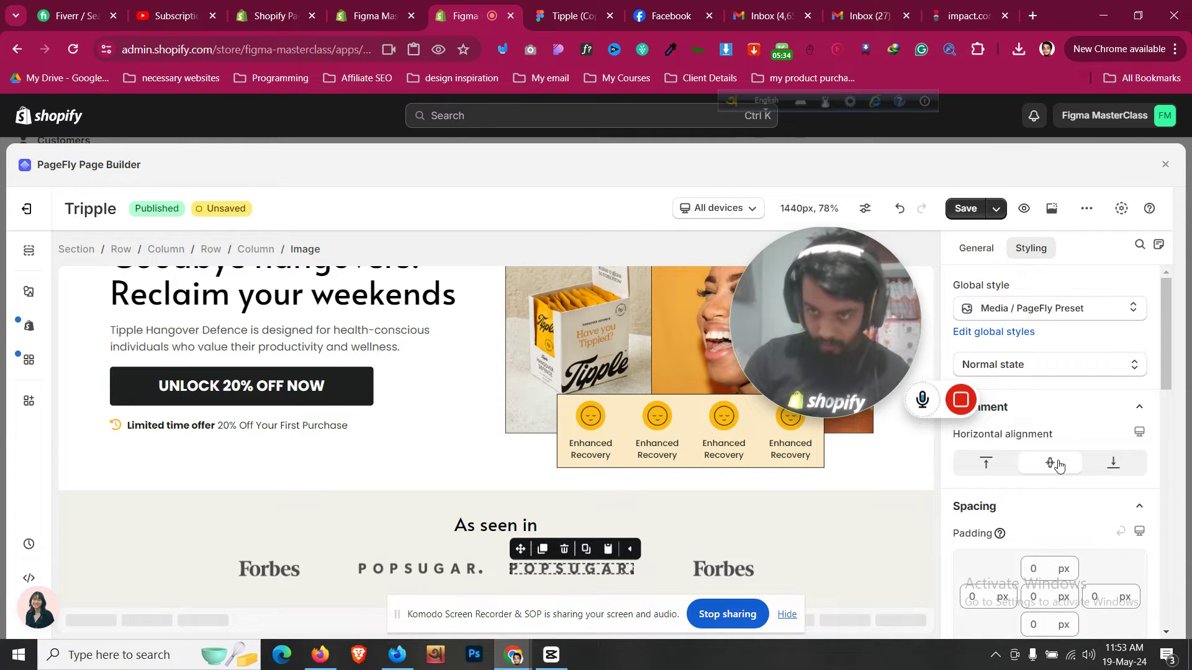
click(751, 576)
click(630, 572)
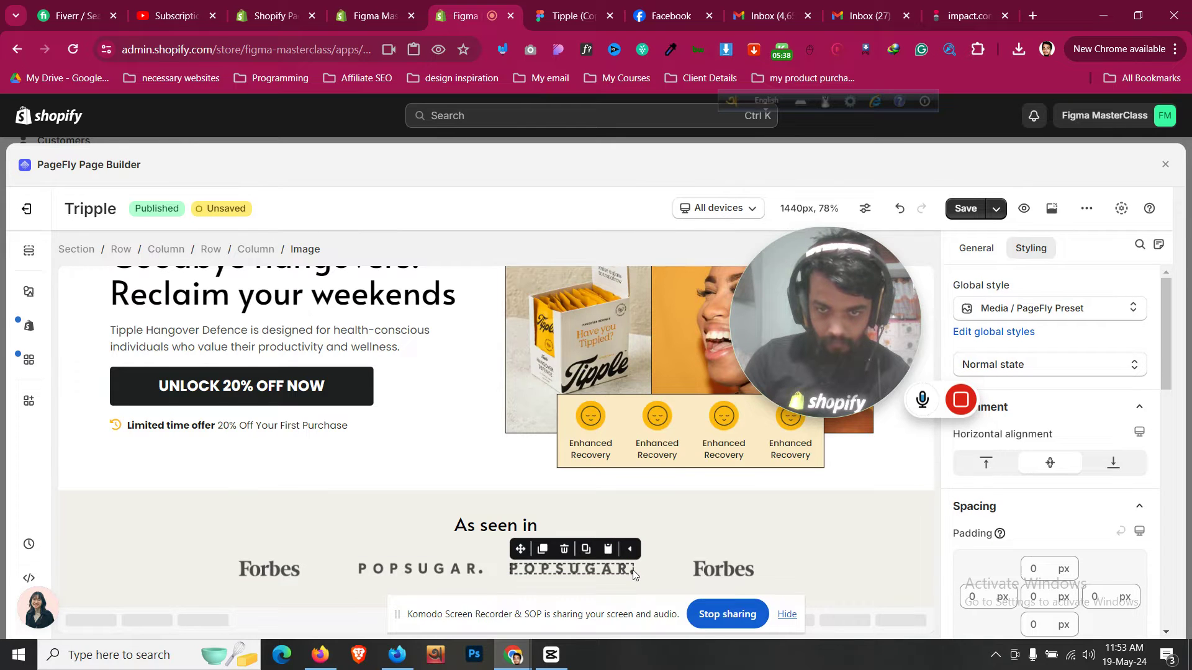
click(502, 582)
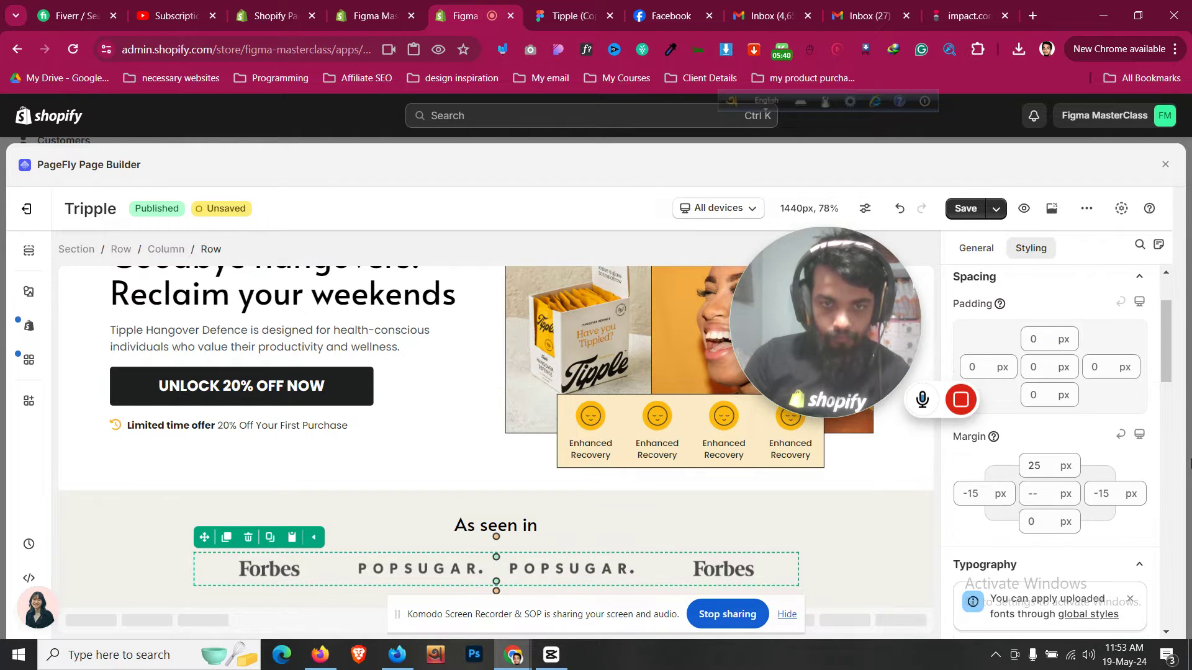
click(140, 529)
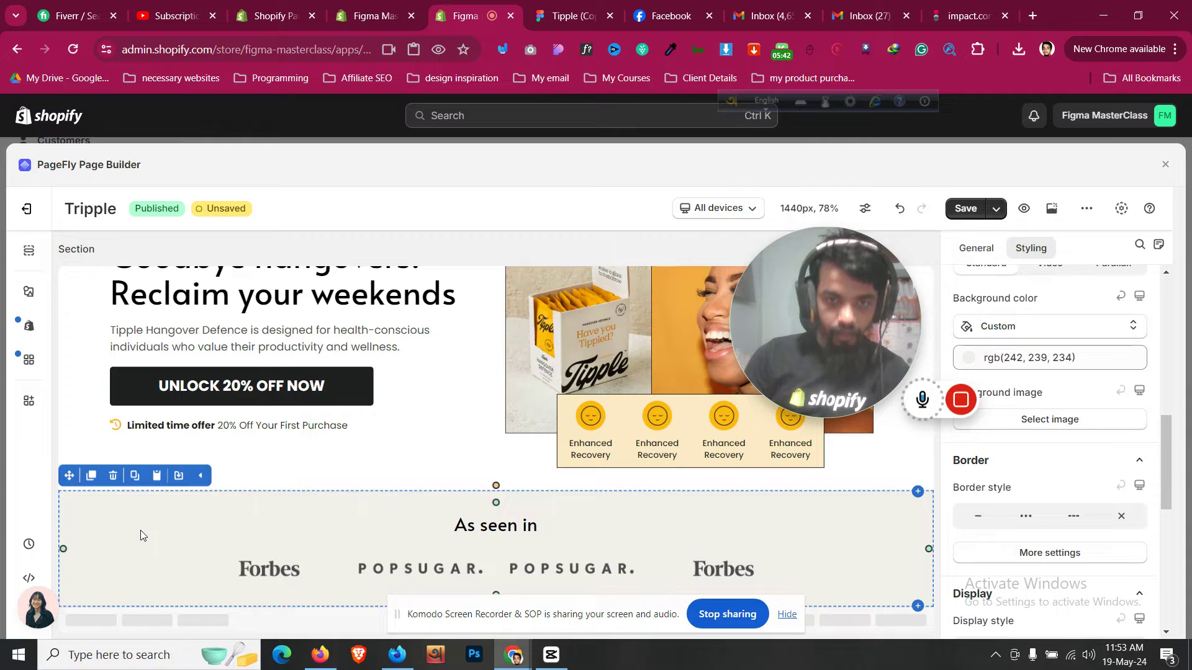
Switch the preview to mobile and set the logo row to 2 columns per line
click(720, 209)
click(704, 336)
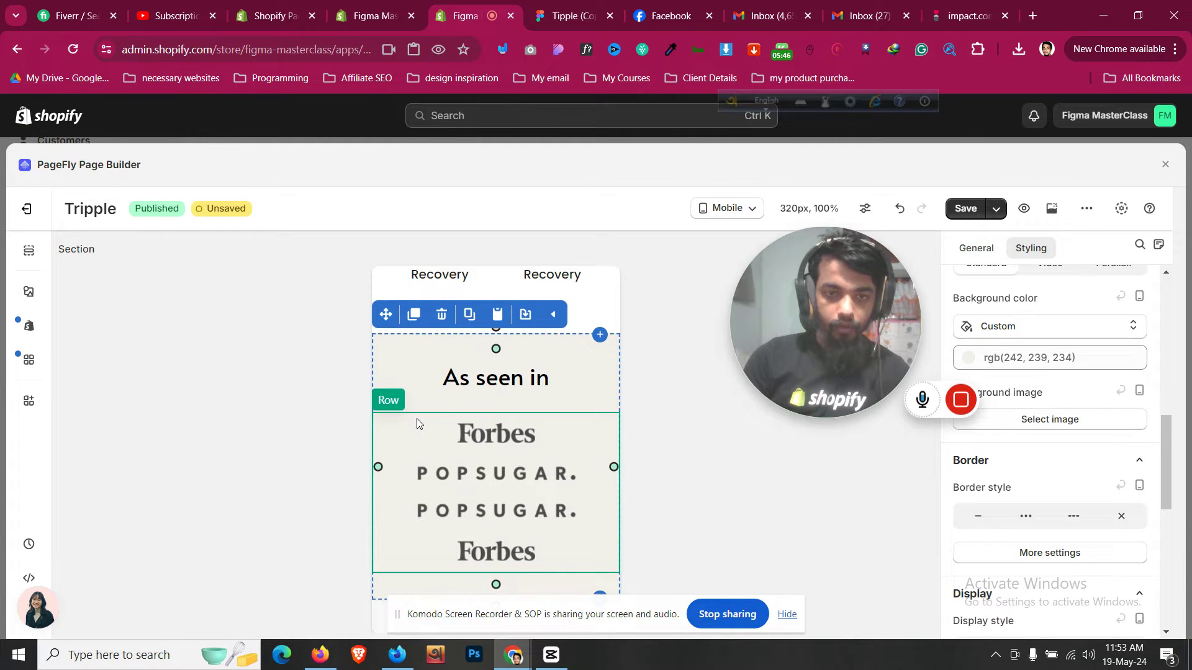
click(416, 419)
click(976, 249)
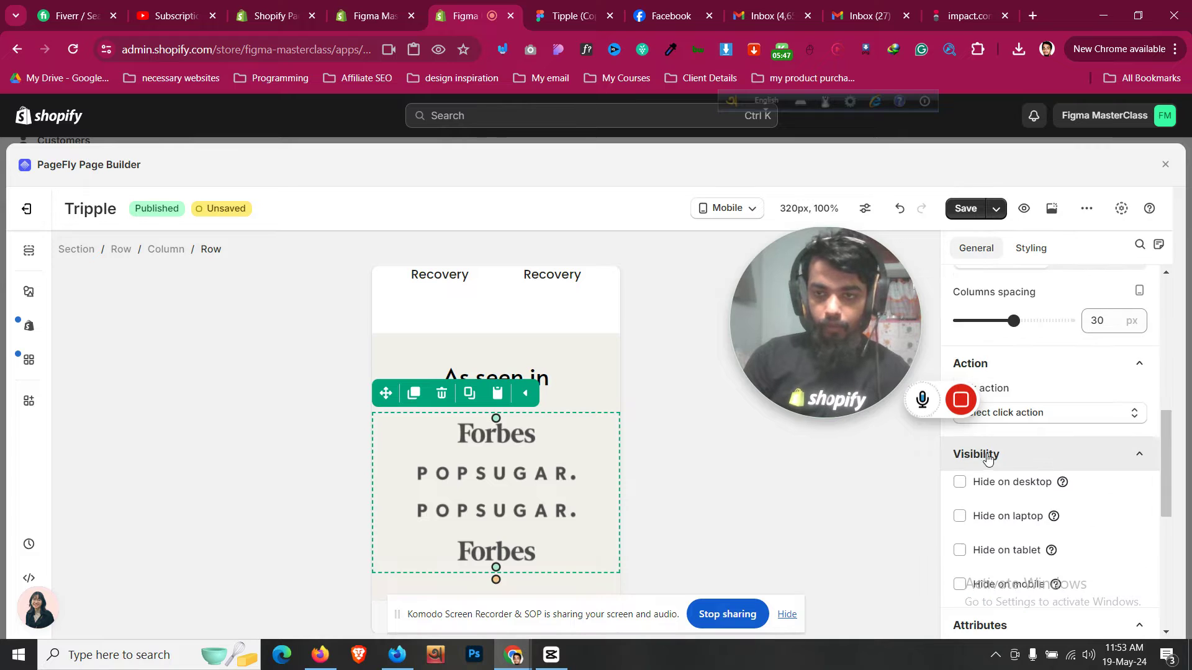
scroll(980, 348, up, 2)
scroll(980, 369, down, 1)
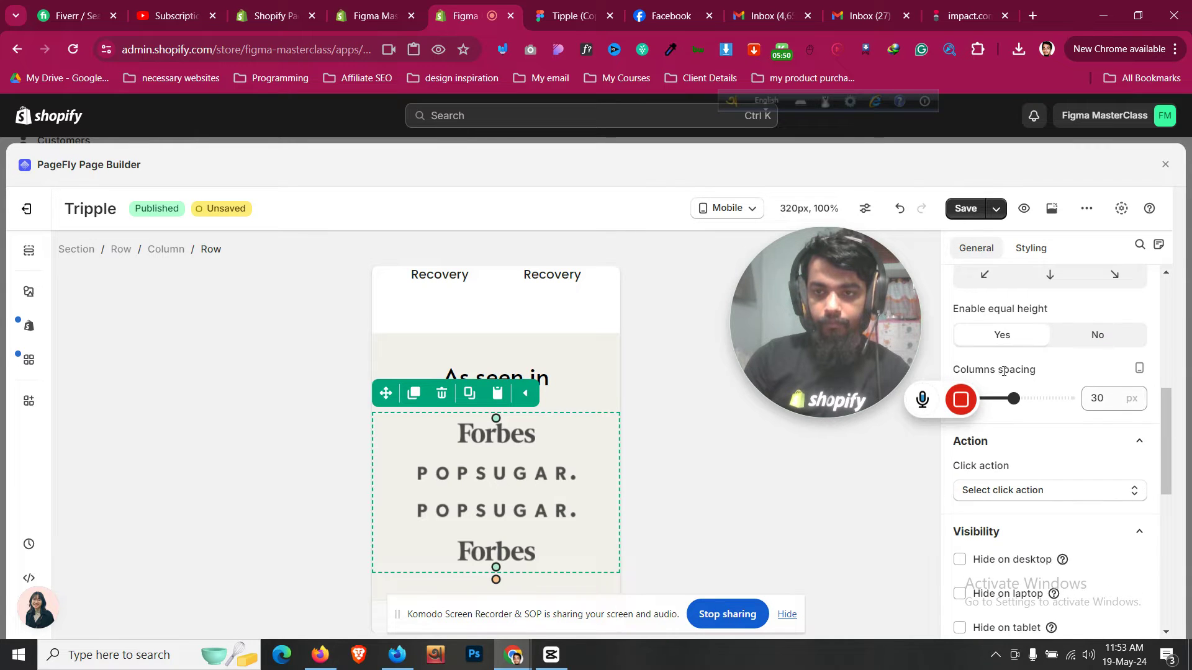
scroll(999, 363, up, 3)
drag(990, 327, 996, 327)
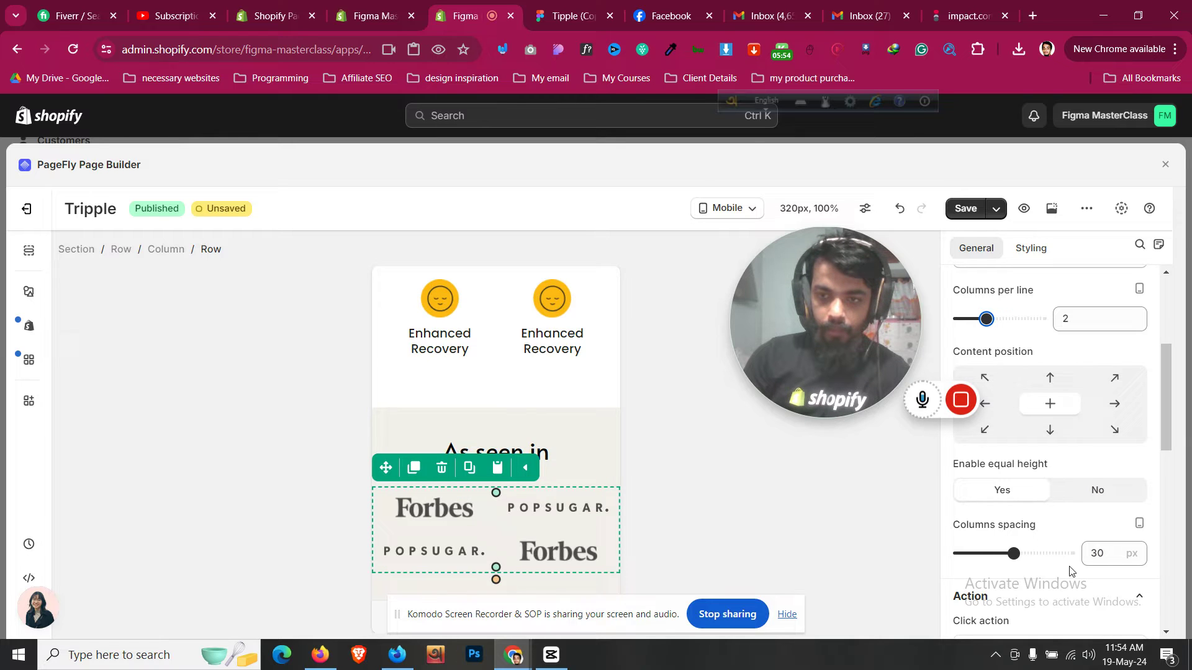
Set the logo row's mobile columns spacing to 20 px
key(BackSpace)
text(2)
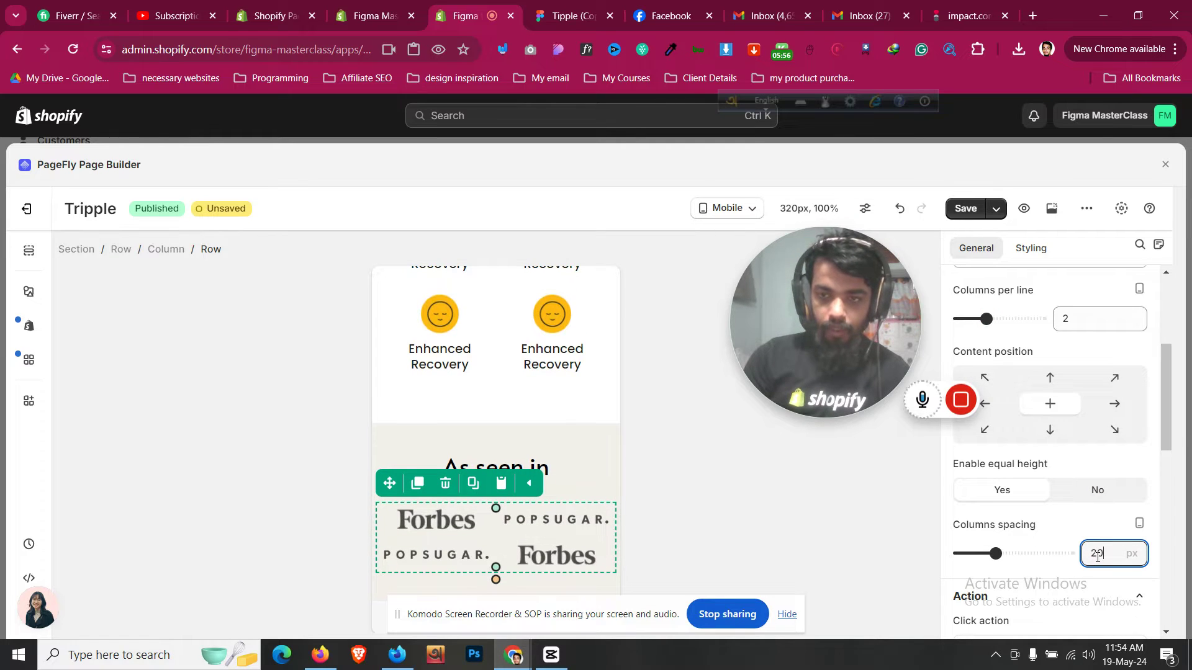
click(373, 529)
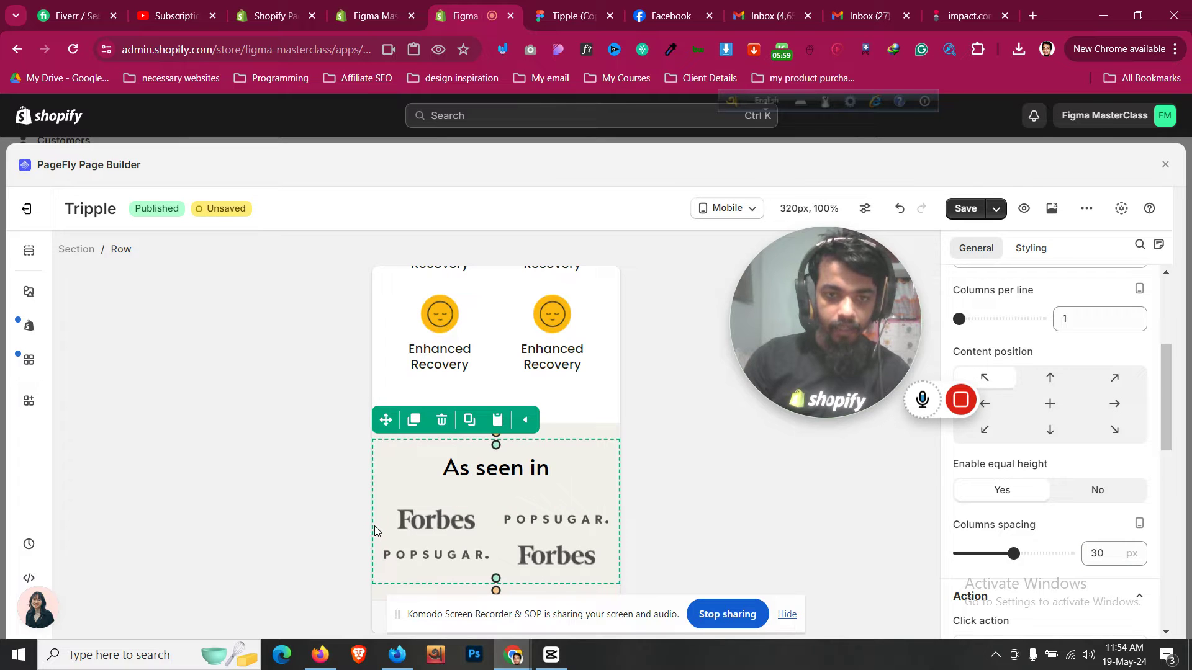
Set the "As seen in" heading's mobile font size to 25 px and compare it with the hero heading
click(525, 470)
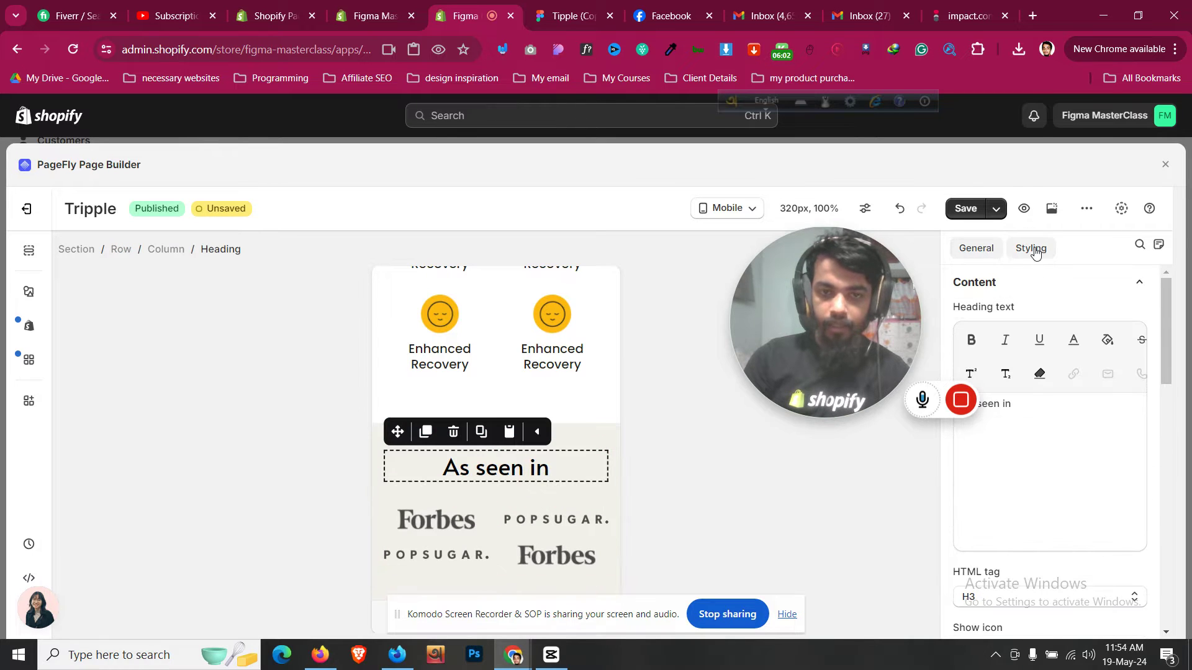
click(1031, 248)
scroll(1086, 418, down, 3)
scroll(1089, 419, up, 4)
scroll(1089, 419, down, 4)
double_click(1108, 351)
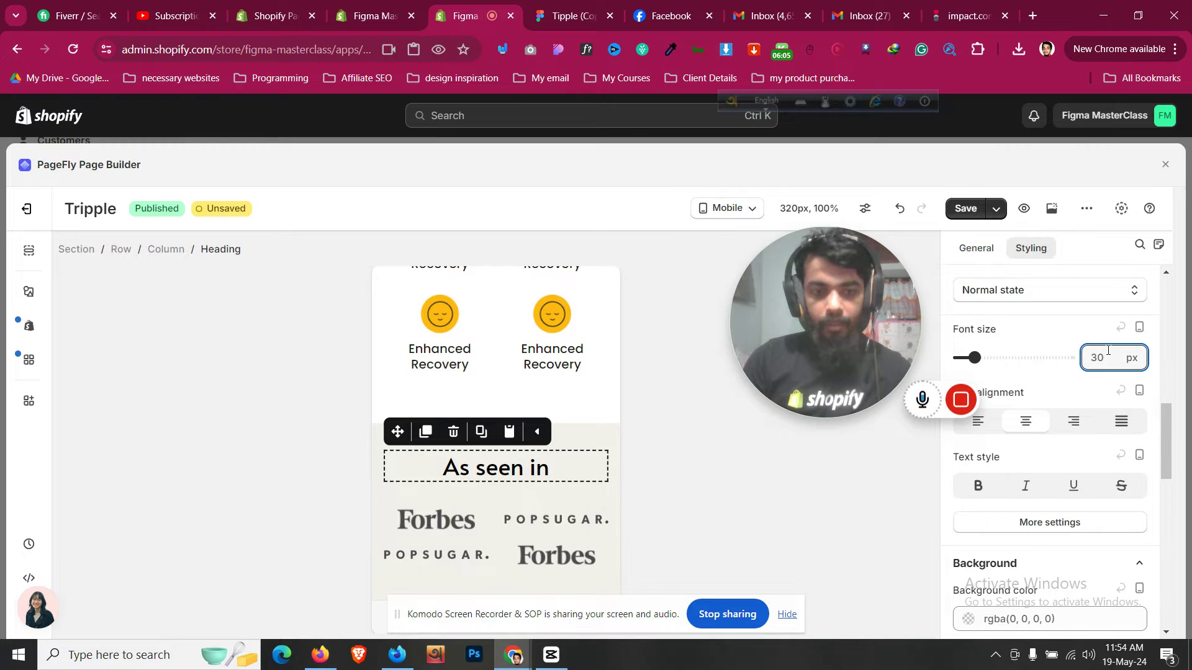
text(25)
scroll(492, 459, up, 2)
scroll(493, 462, up, 3)
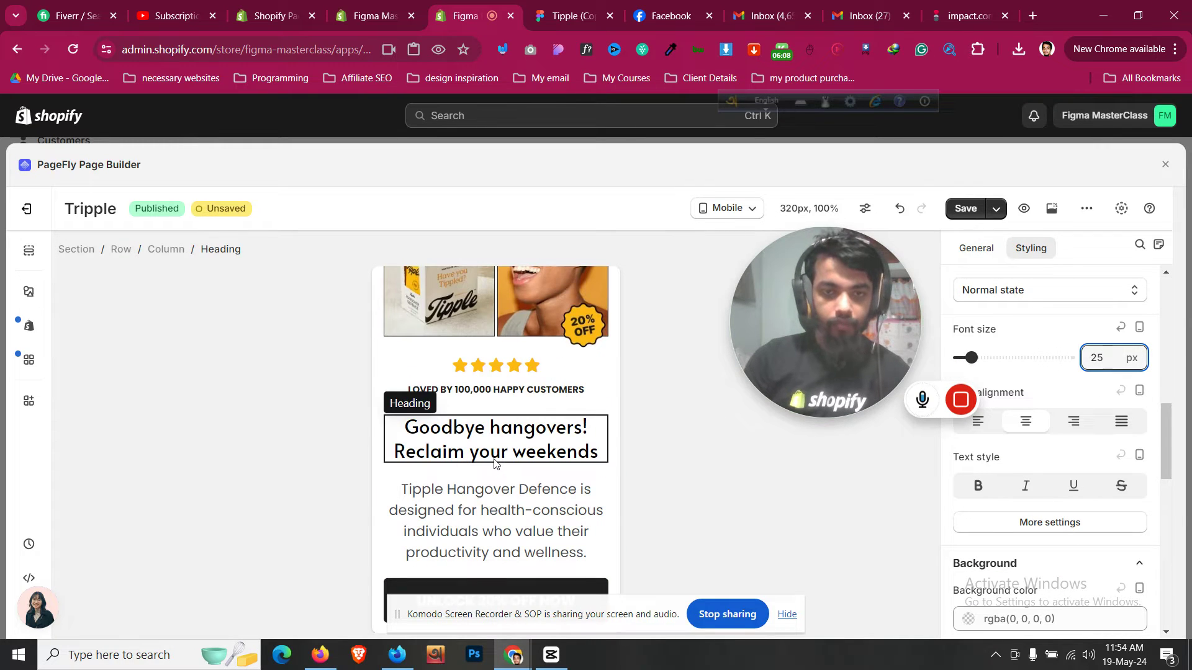
scroll(496, 462, down, 7)
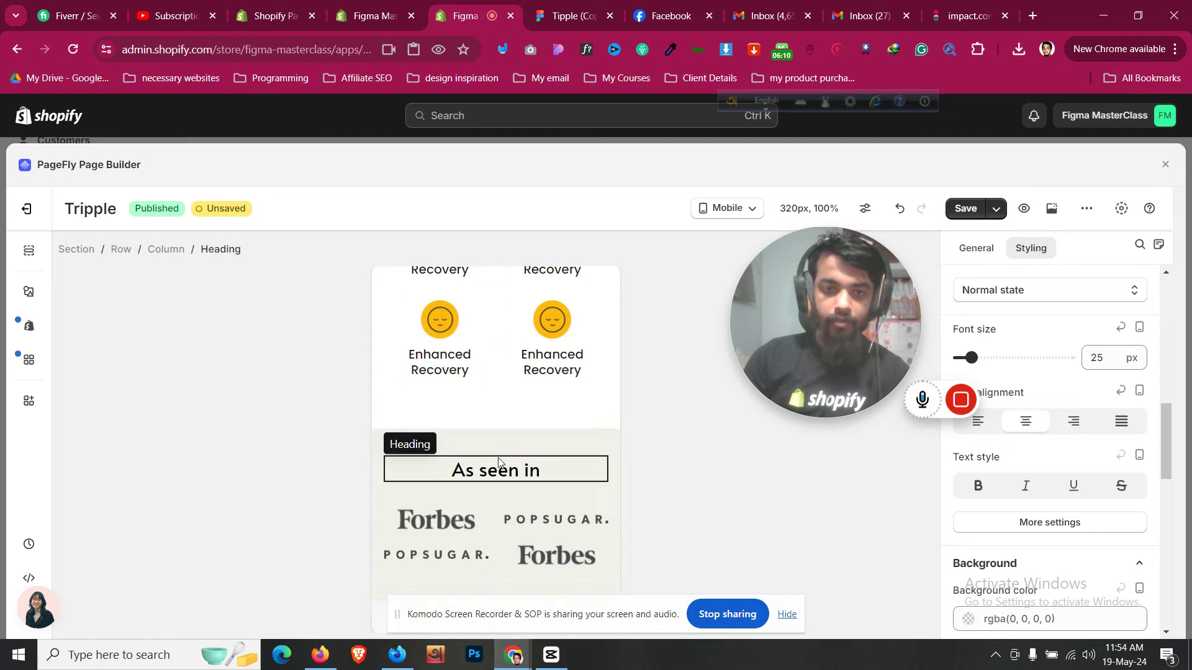
Fine-tune the "As seen in" heading's mobile font size downward, trying values between 24 px and 21 px
click(497, 470)
double_click(1101, 358)
text(24)
key(Down)
key(Down)
key(Down)
key(Down)
key(Down)
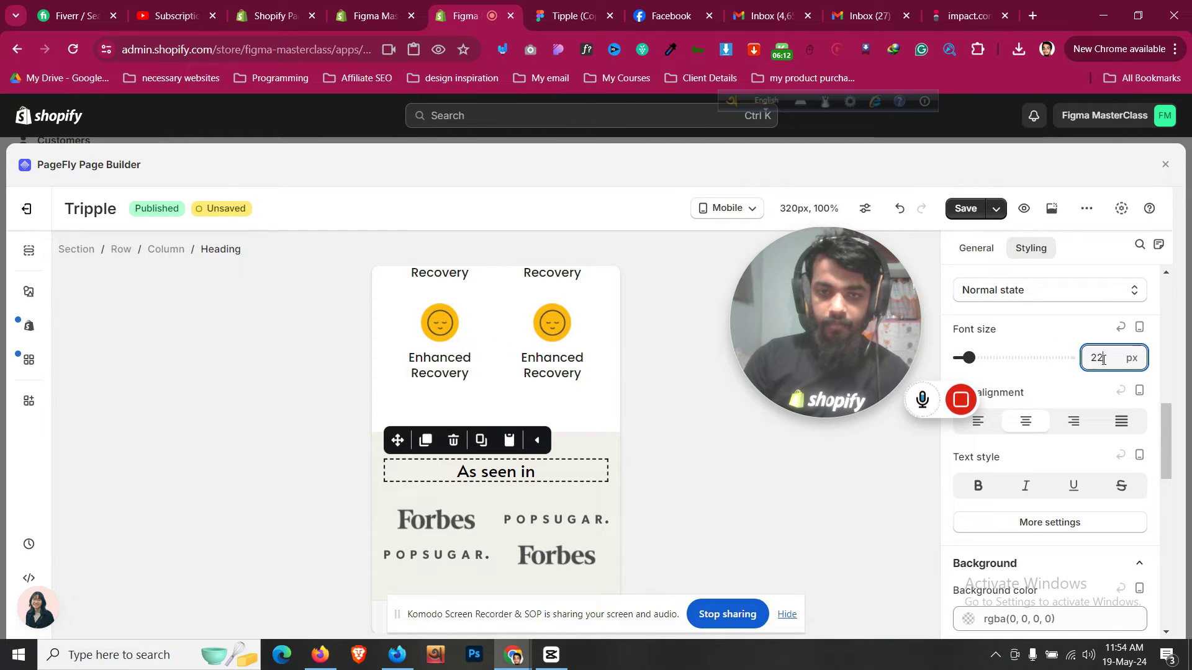
key(Up)
key(Up)
key(Up)
key(Up)
key(Up)
key(Up)
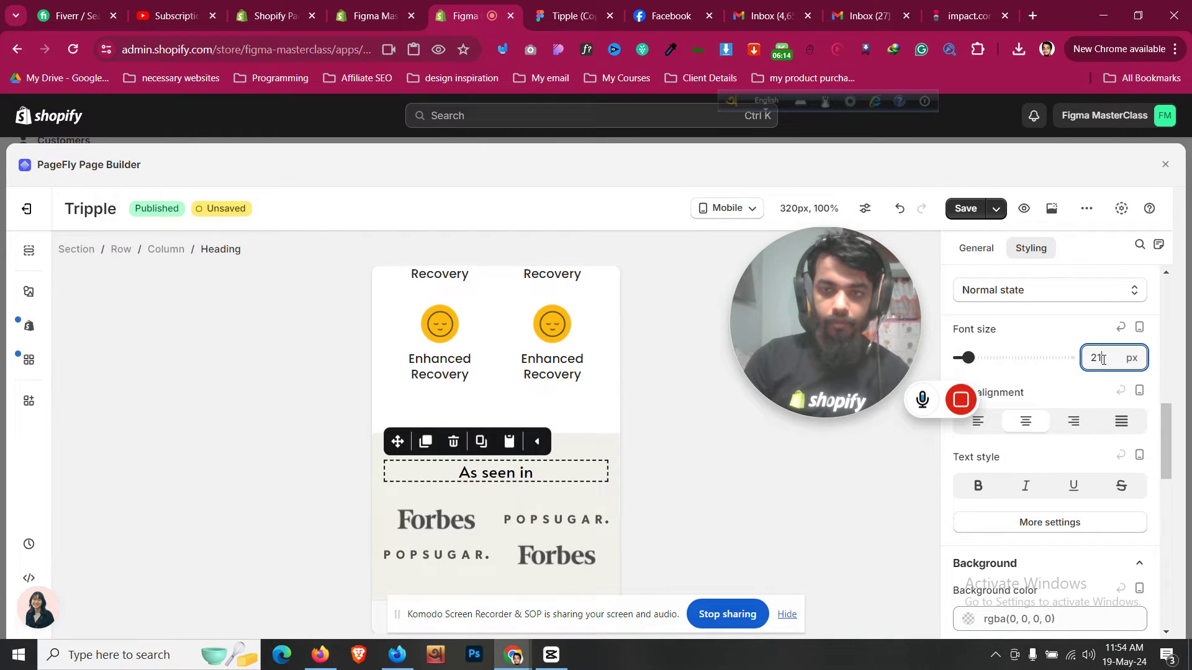
key(Down)
key(Down)
key(Down)
key(Down)
key(Down)
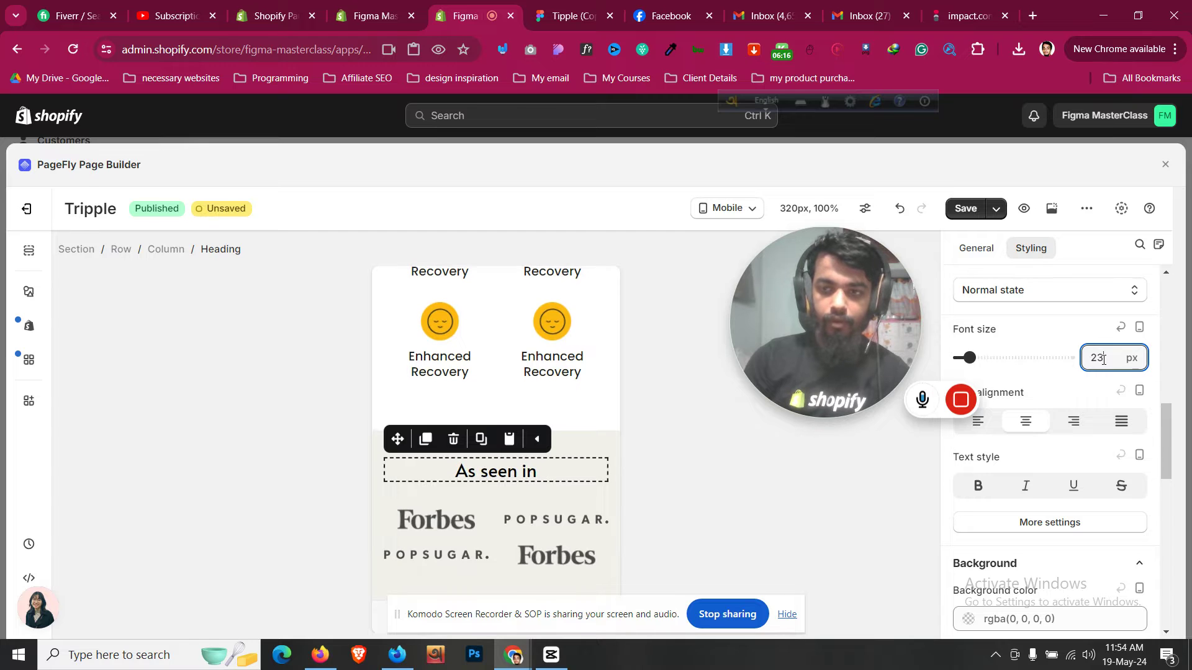
Select the "As seen in" section and return the preview to all devices
click(403, 582)
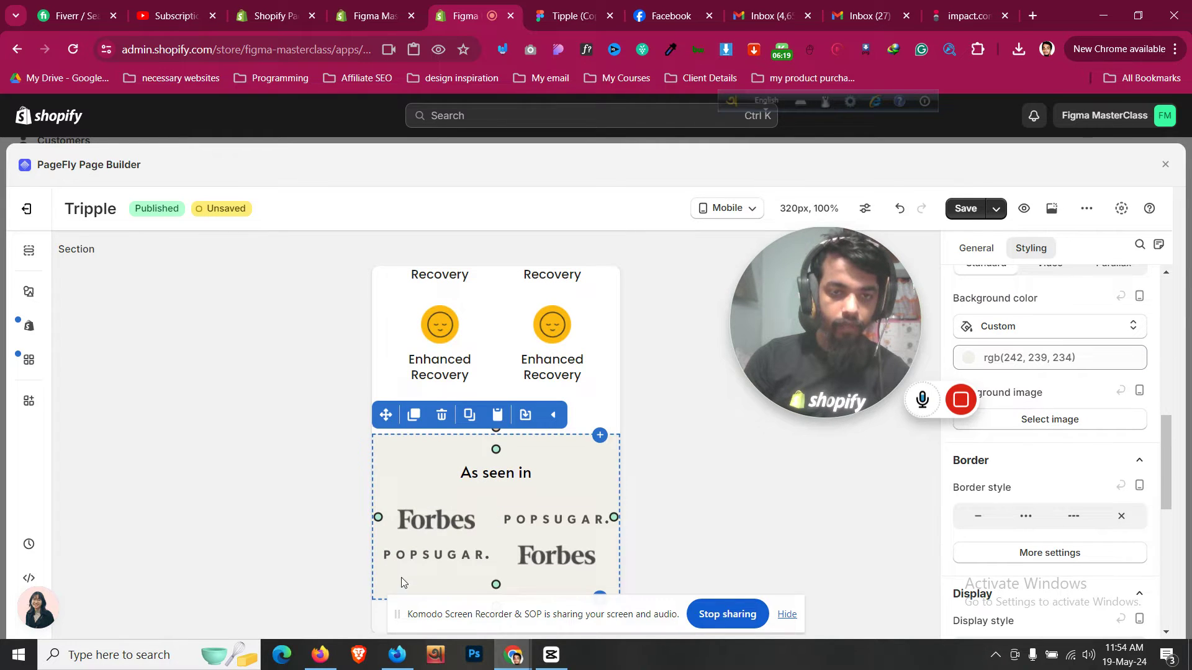
click(723, 209)
click(720, 238)
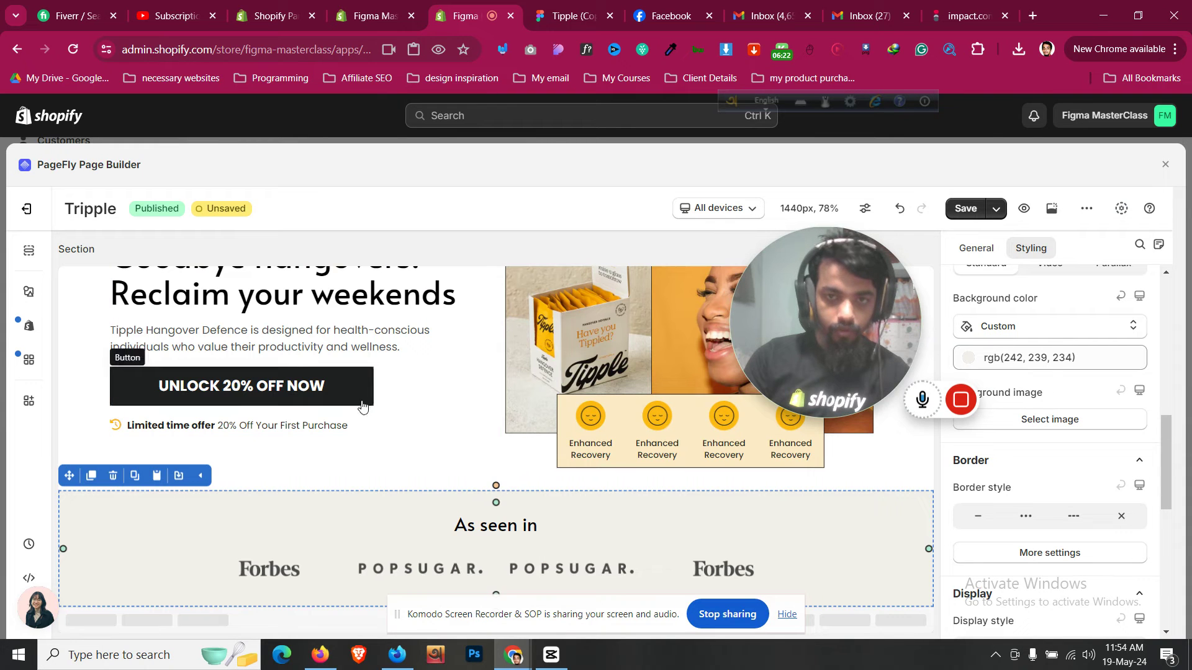
Switch to Figma and select the fill color code FDB912 of the yellow "Goodbye Hangovers, Hello Morning!" section
click(546, 7)
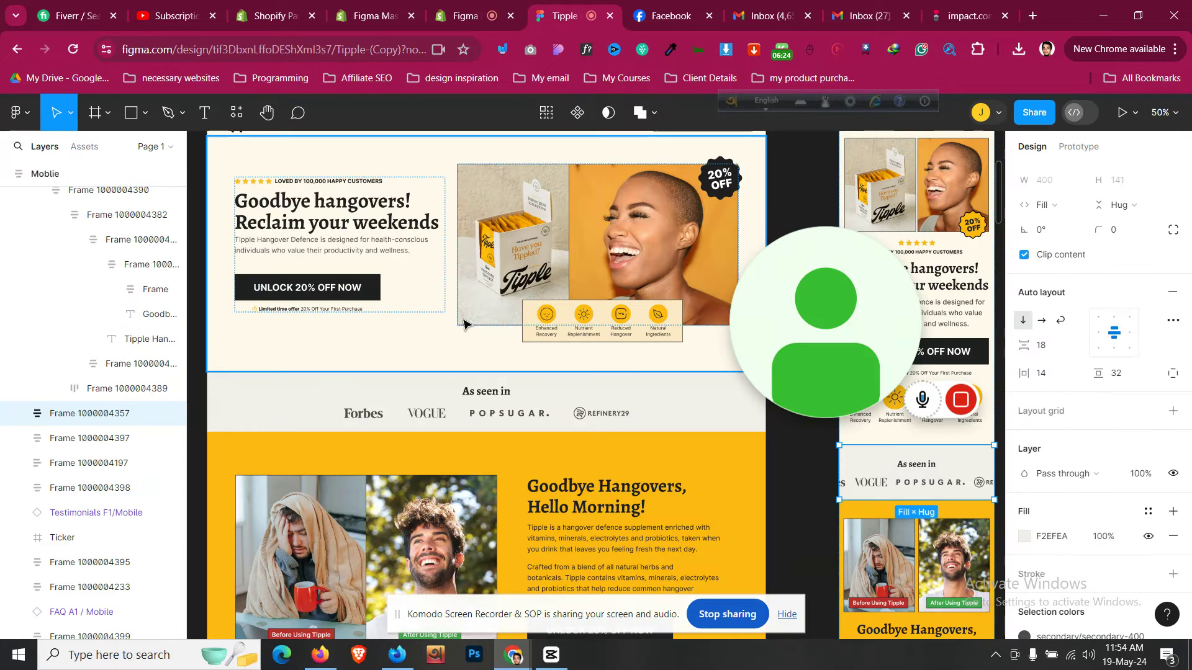
scroll(447, 347, down, 3)
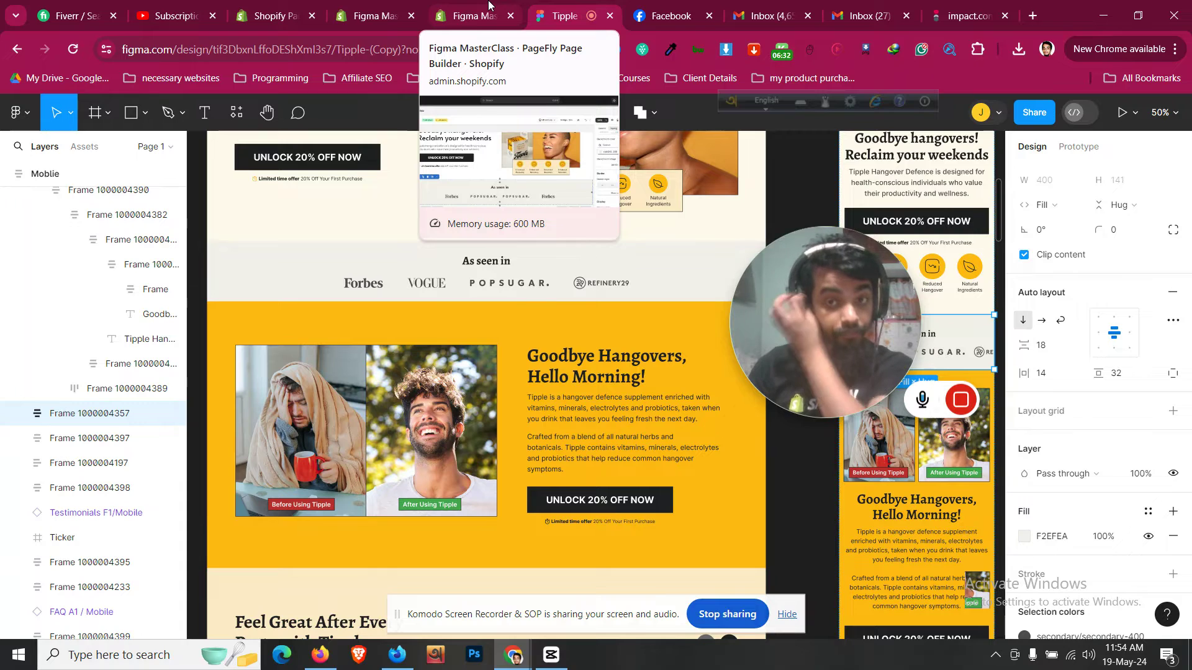
click(488, 328)
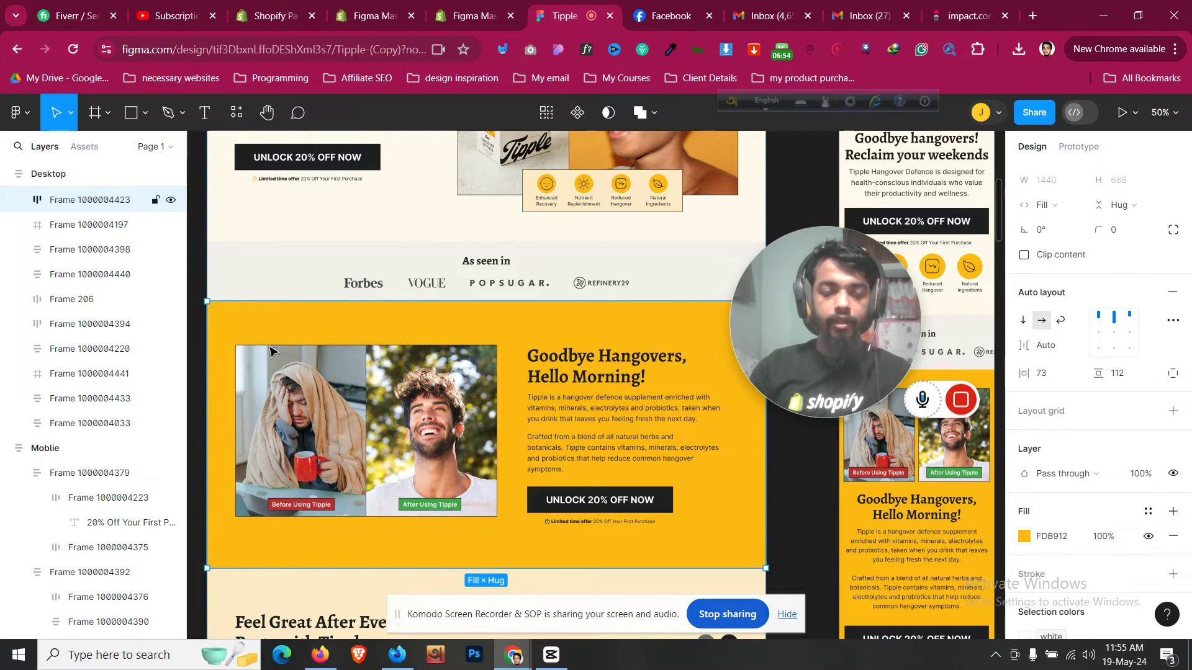
click(1069, 543)
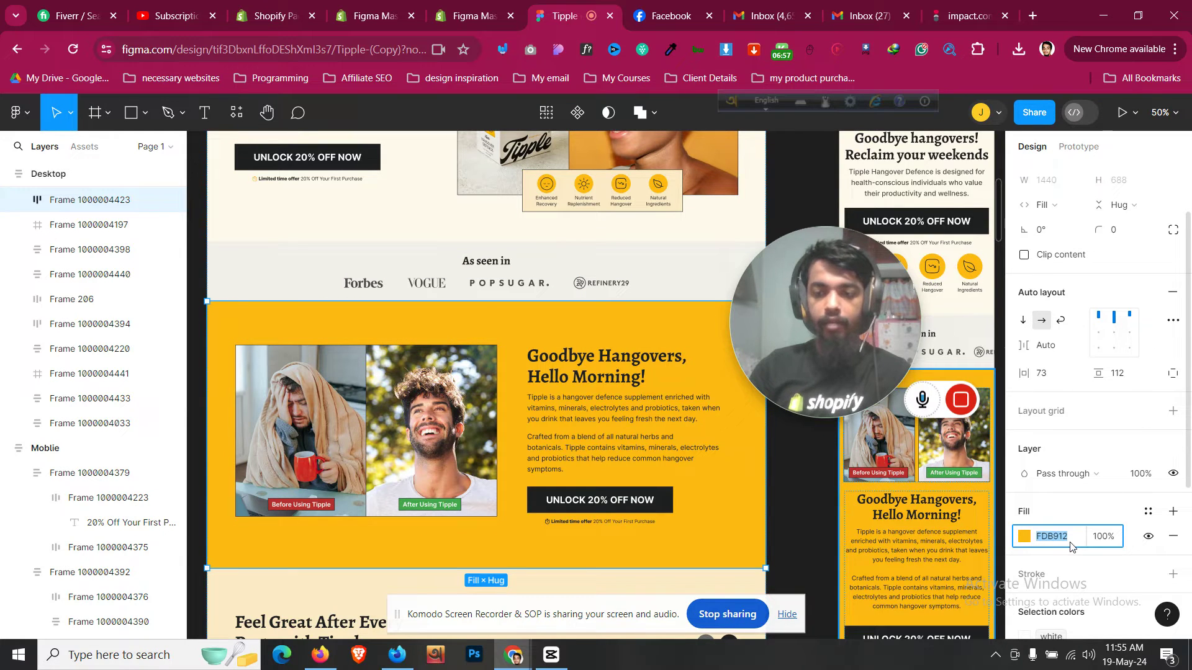
Switch back to PageFly, add a two-column 1/2 layout below the "As seen in" section, and check it against the Figma design
click(466, 7)
click(34, 300)
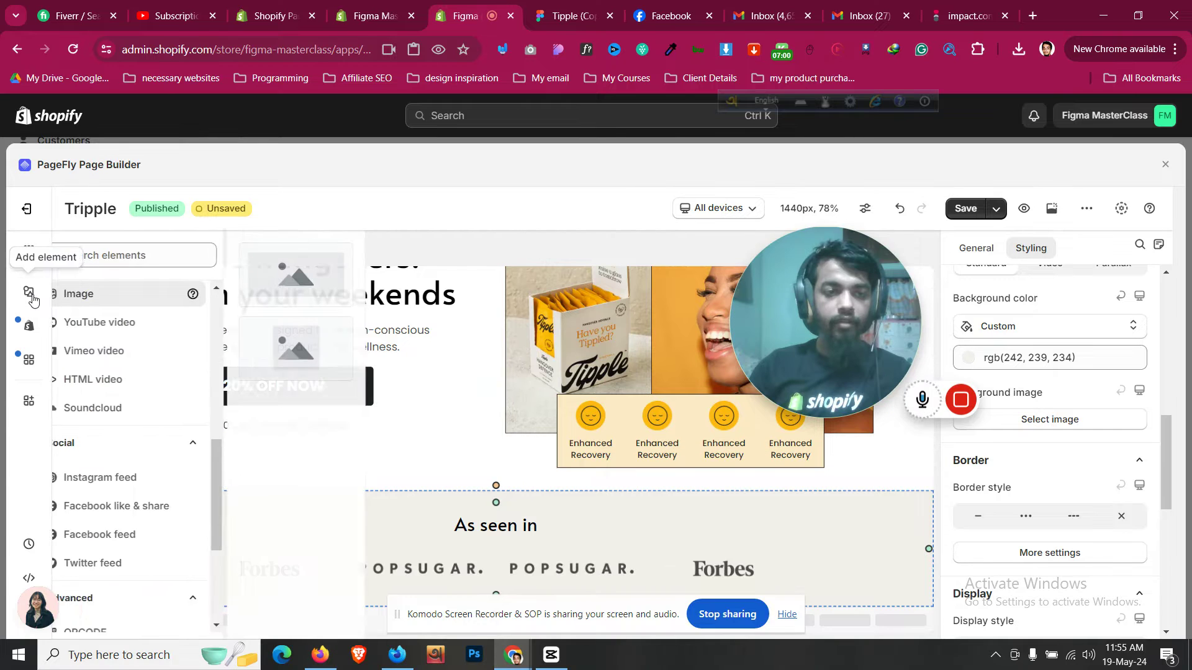
scroll(124, 372, up, 5)
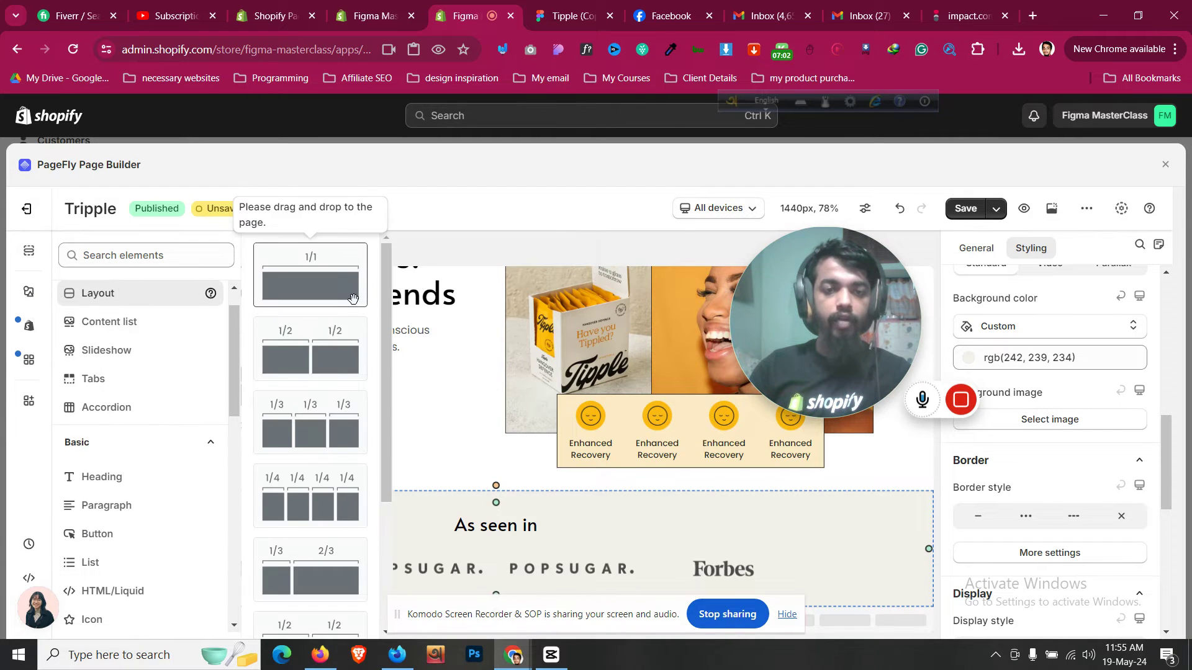
click(207, 606)
drag(211, 606, 233, 527)
click(586, 6)
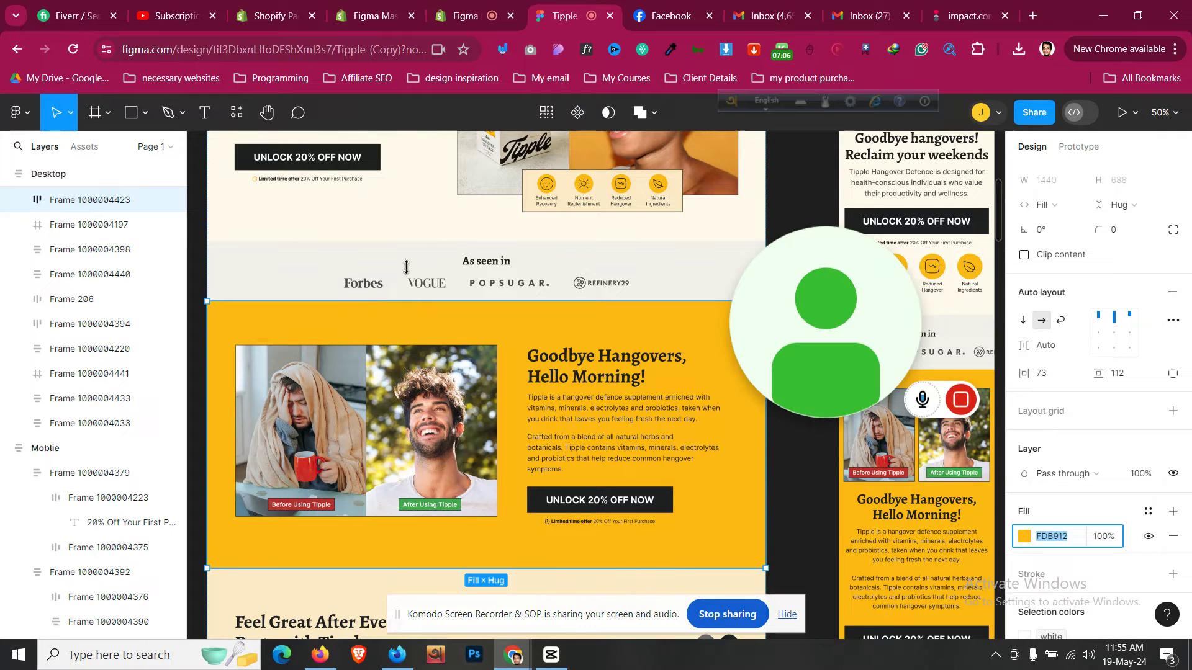
click(492, 5)
scroll(91, 351, up, 2)
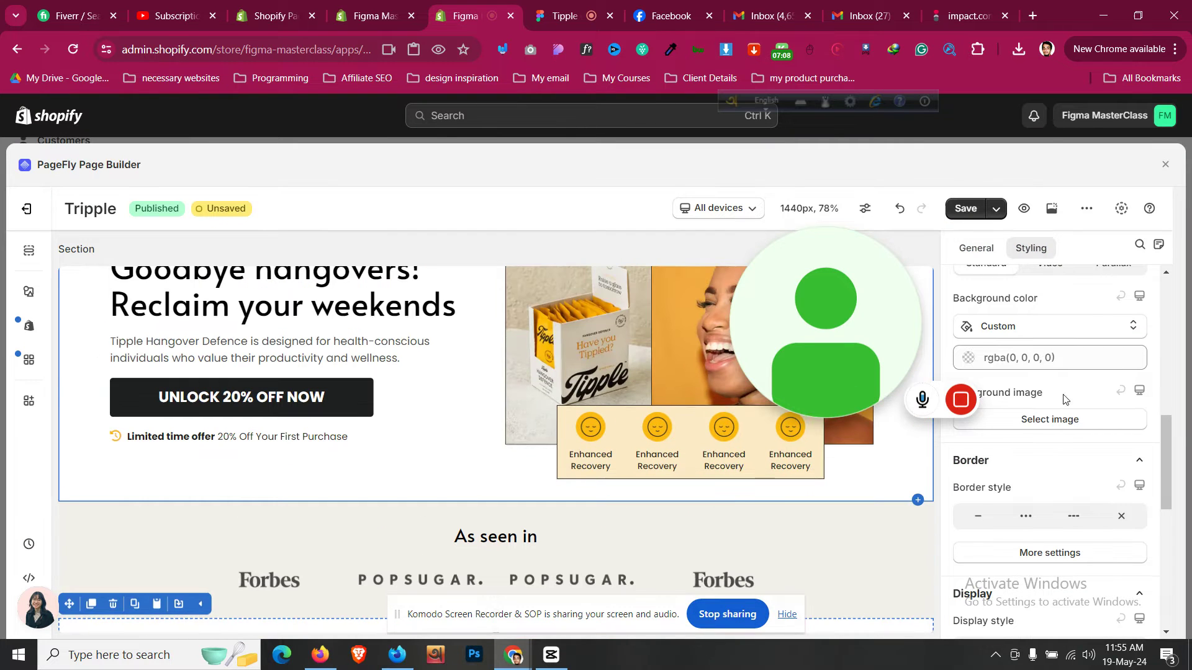
Check the hero section's padding and set the new two-column section's top and bottom padding to 50 px
click(220, 475)
scroll(211, 477, down, 2)
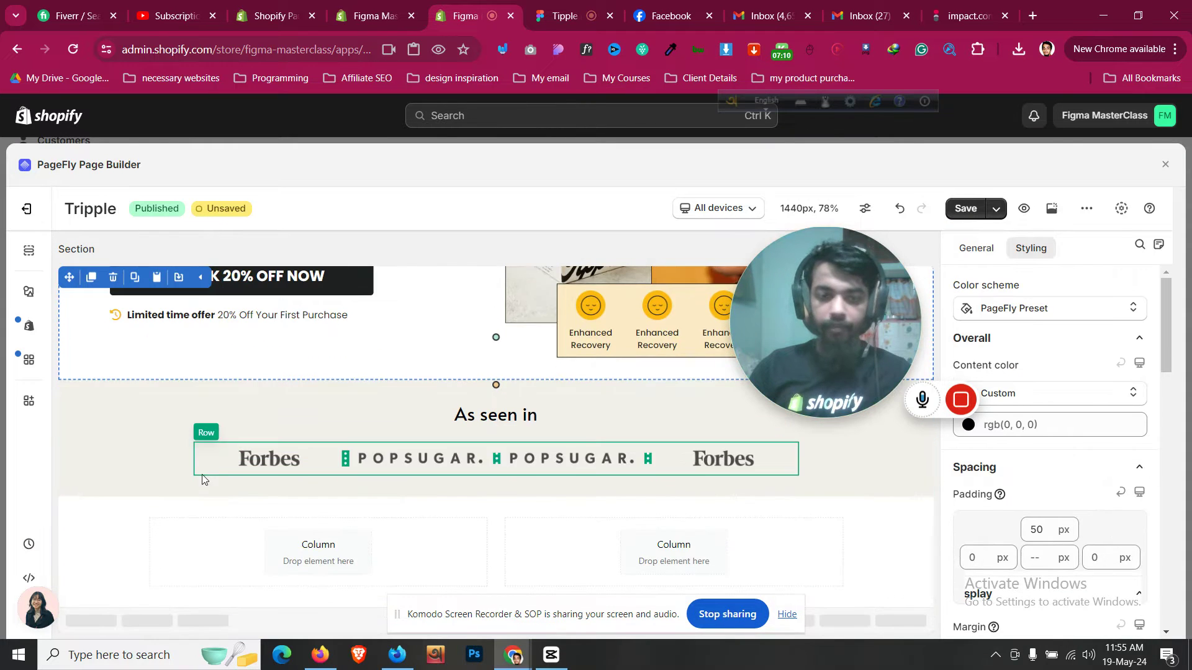
click(103, 535)
double_click(1037, 530)
text(50)
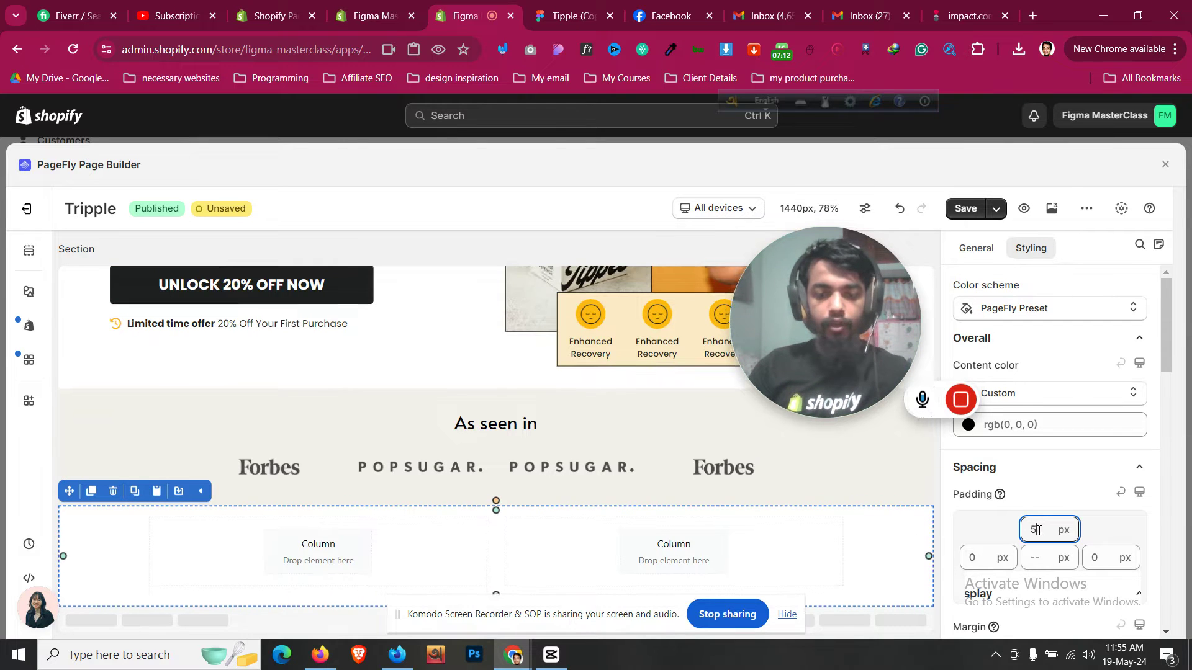
scroll(1055, 478, down, 2)
click(1047, 434)
double_click(1046, 432)
text(50)
scroll(514, 477, down, 1)
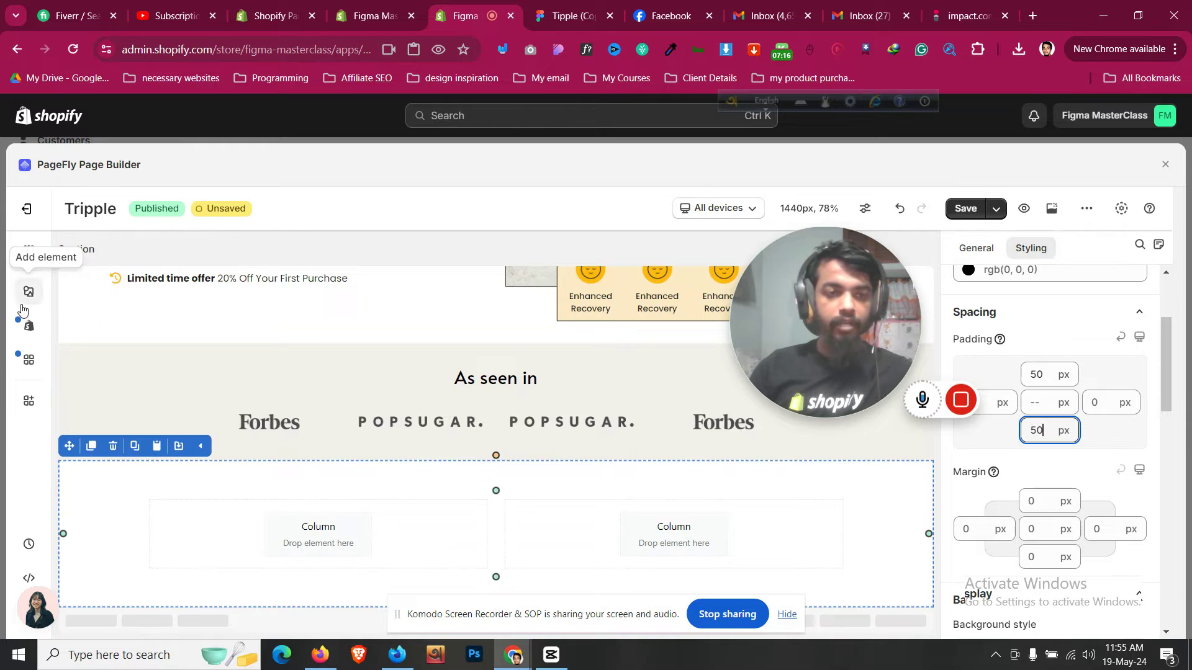
Place an image element into the first column of the new two-column section
click(24, 305)
scroll(124, 453, down, 10)
drag(305, 283, 388, 538)
key(ctrl+Tab)
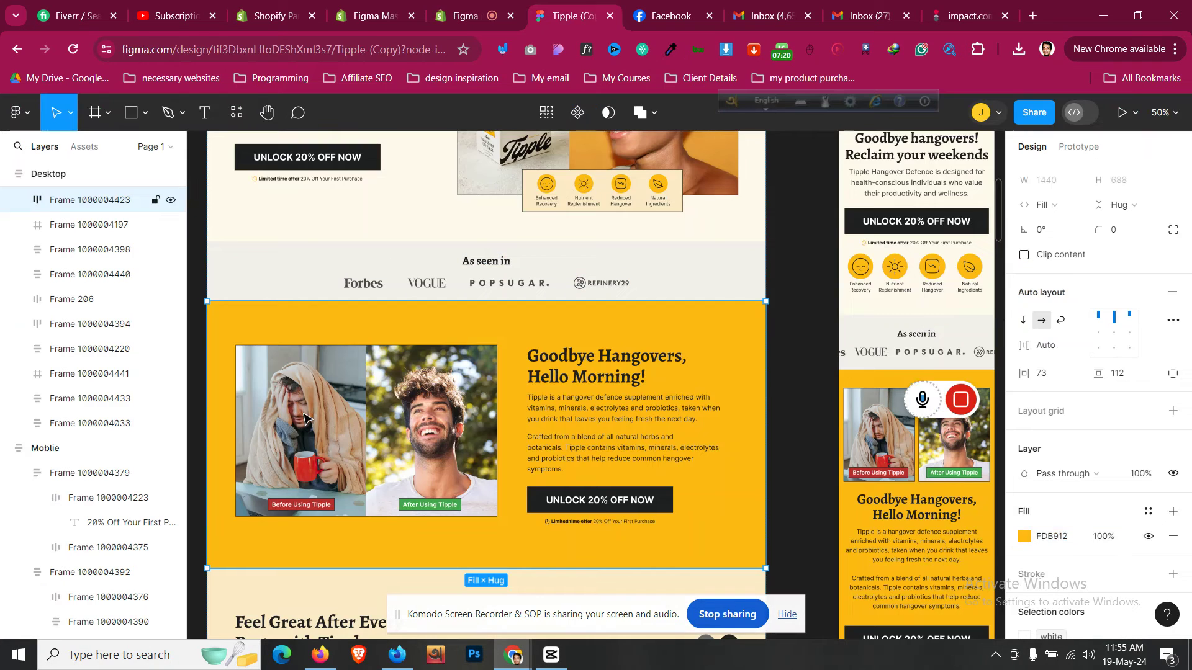
click(304, 418)
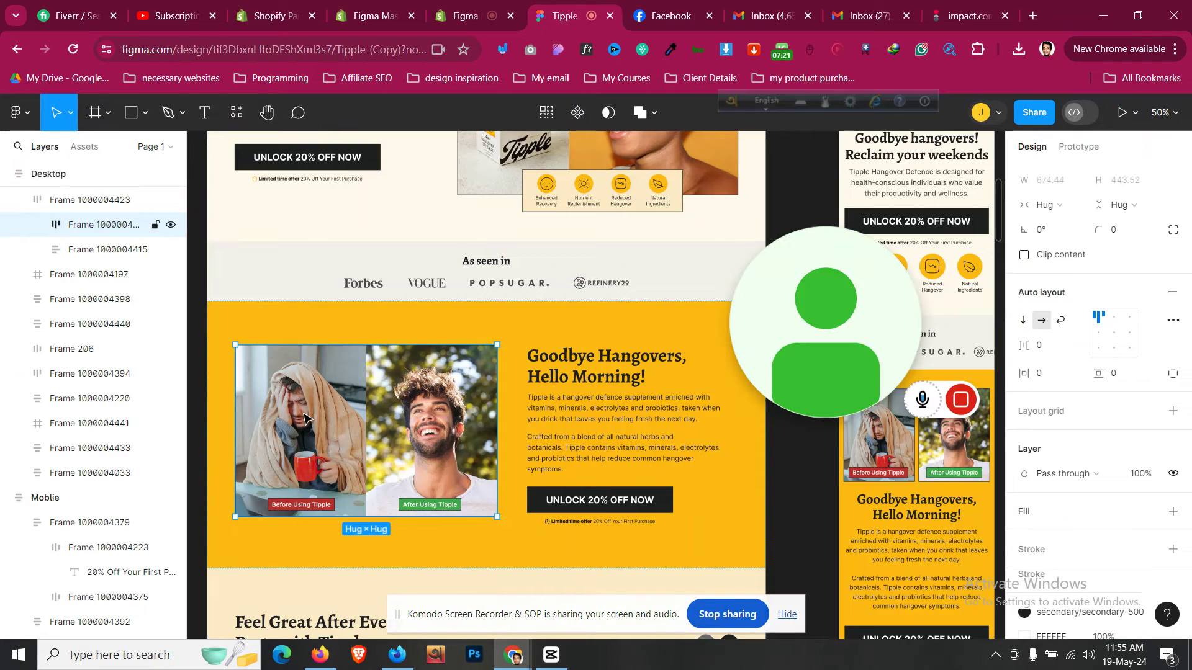
click(171, 227)
click(170, 226)
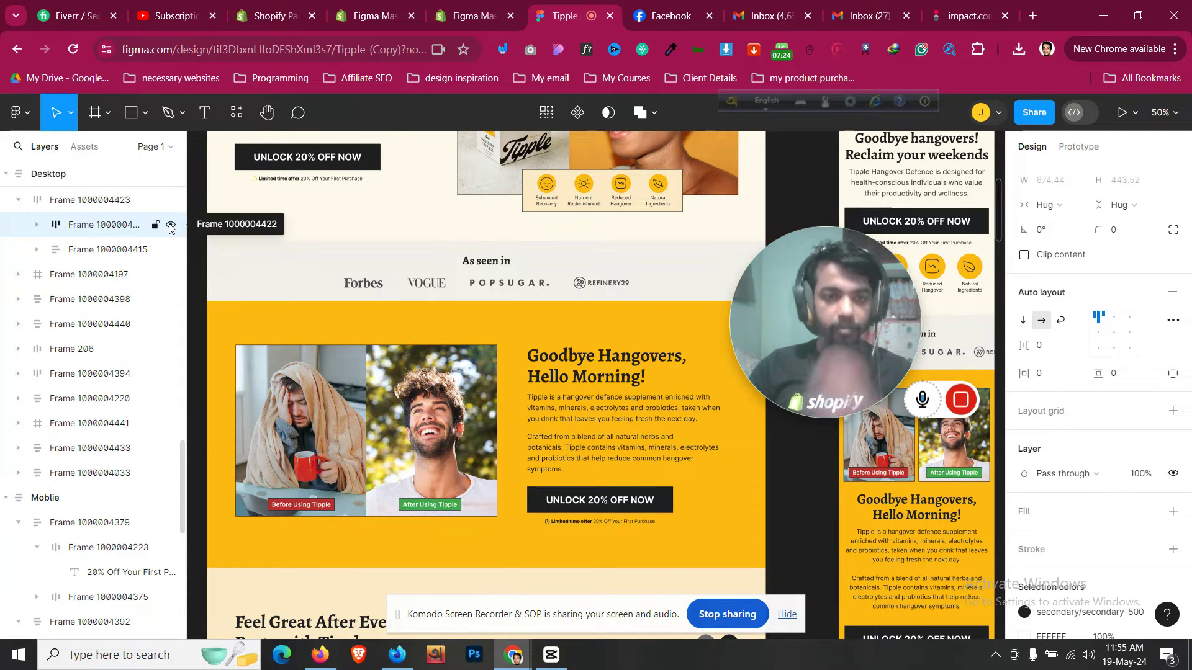
click(106, 205)
click(170, 201)
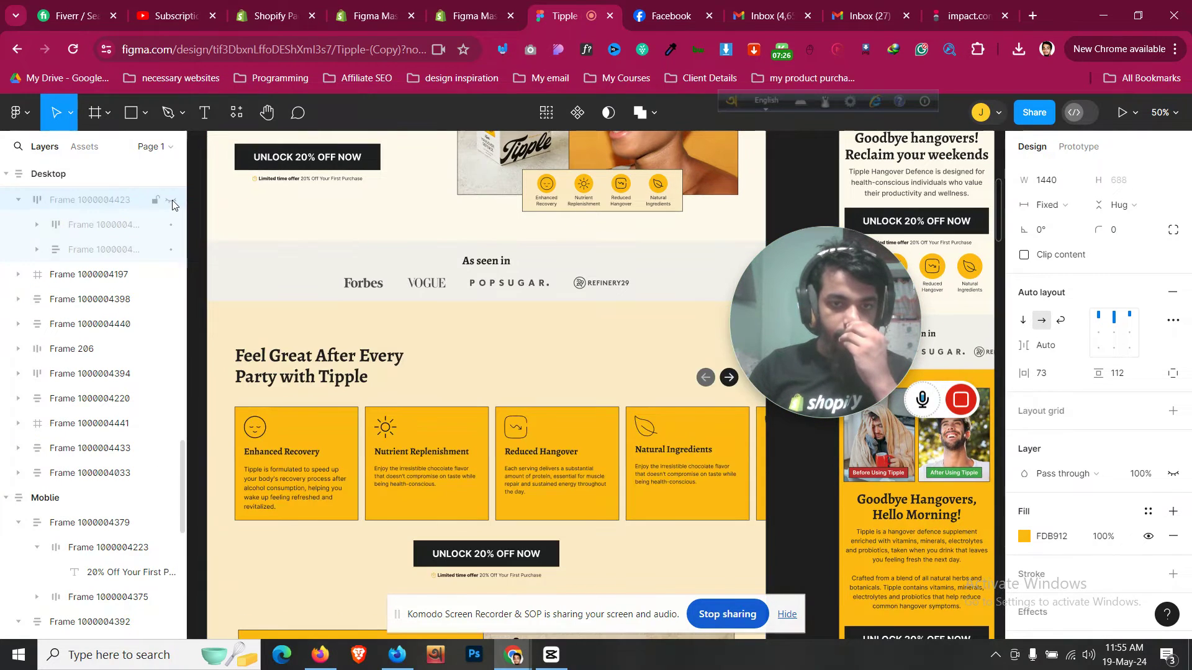
click(171, 201)
click(105, 225)
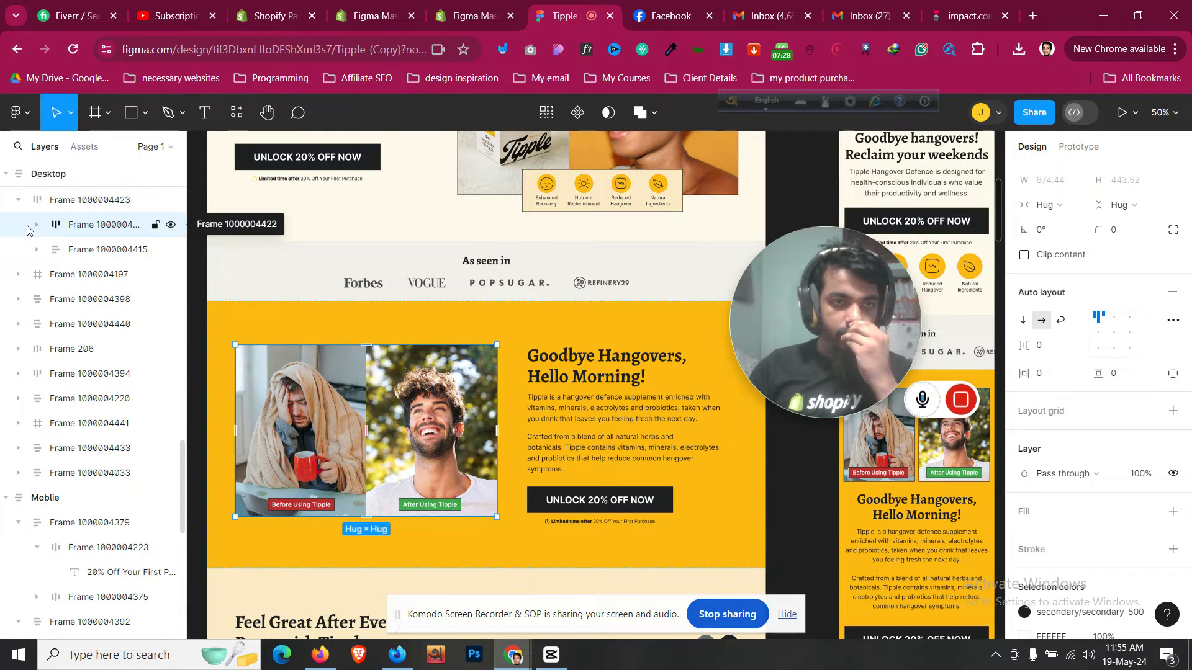
click(37, 227)
click(171, 224)
click(170, 225)
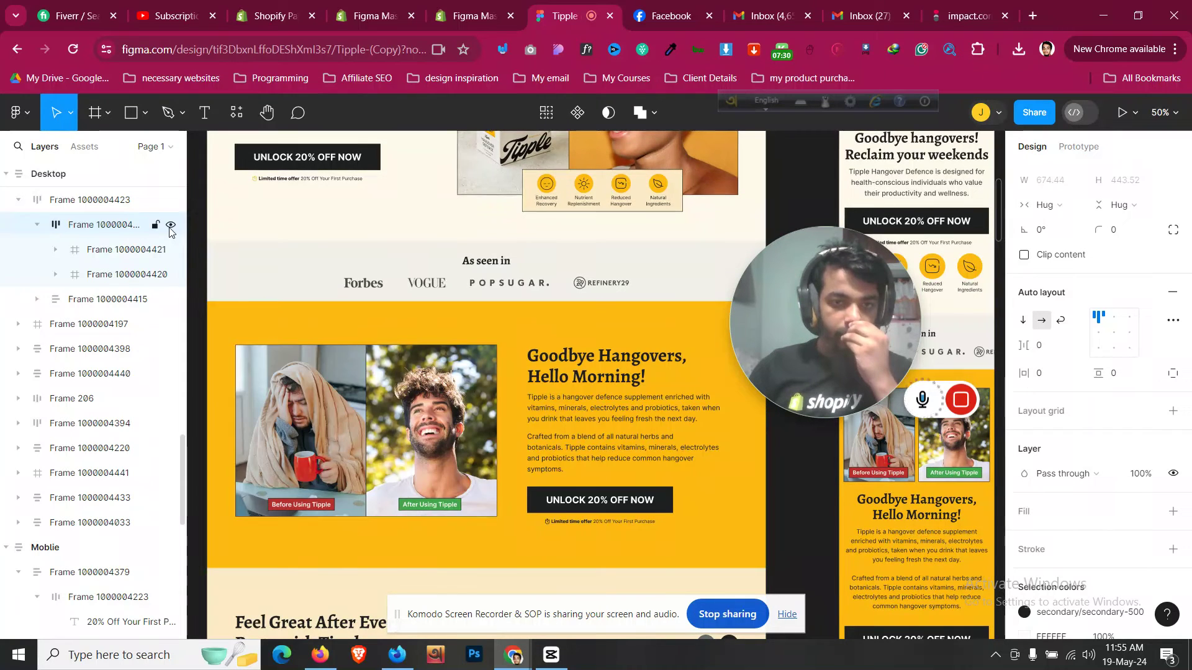
click(115, 231)
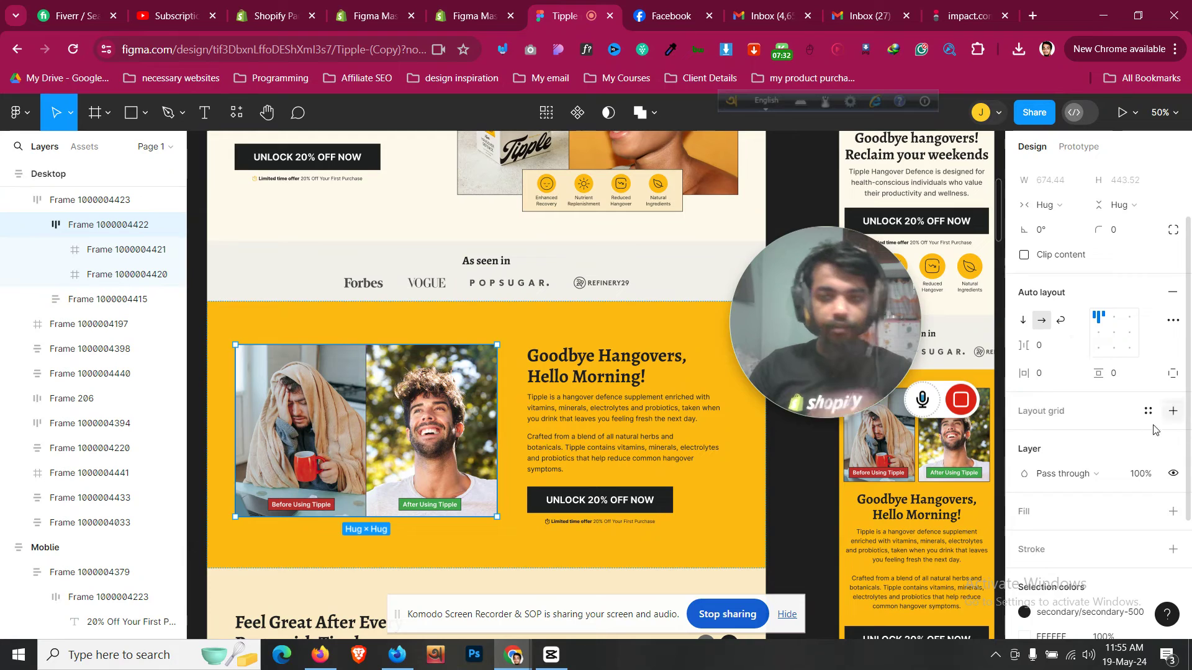
scroll(1063, 523, down, 3)
click(1066, 582)
scroll(1074, 501, down, 2)
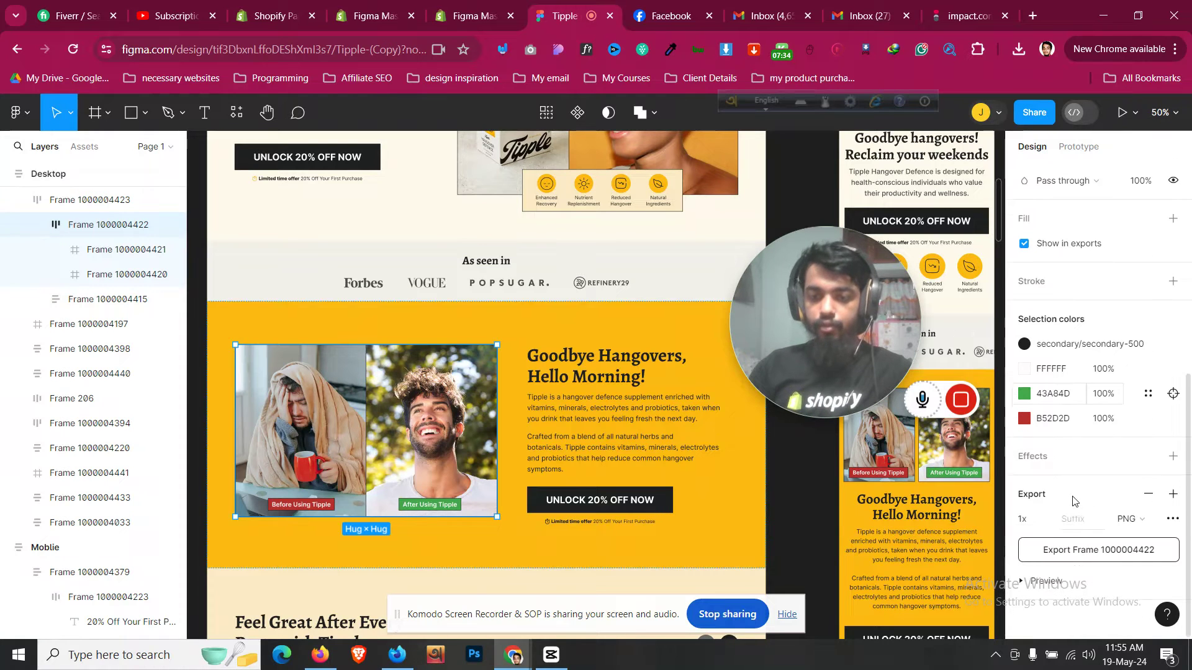
click(1080, 550)
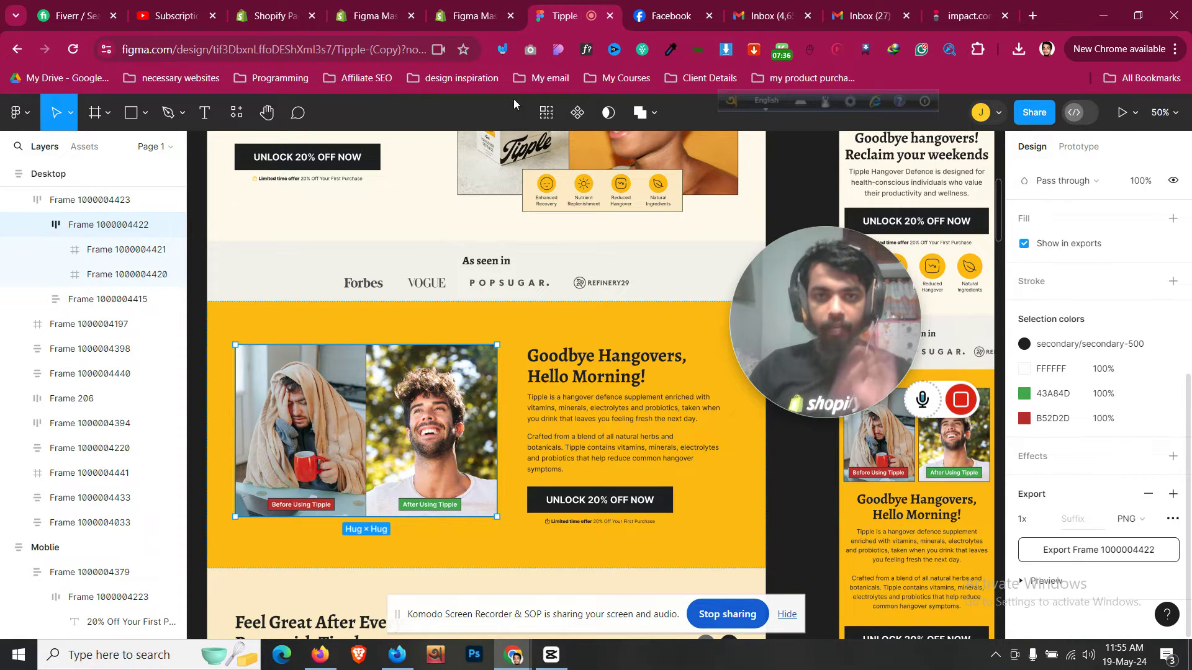
Switch to PageFly, upload Frame 1000004422.png from Downloads, and set it as the new image element's source
click(467, 15)
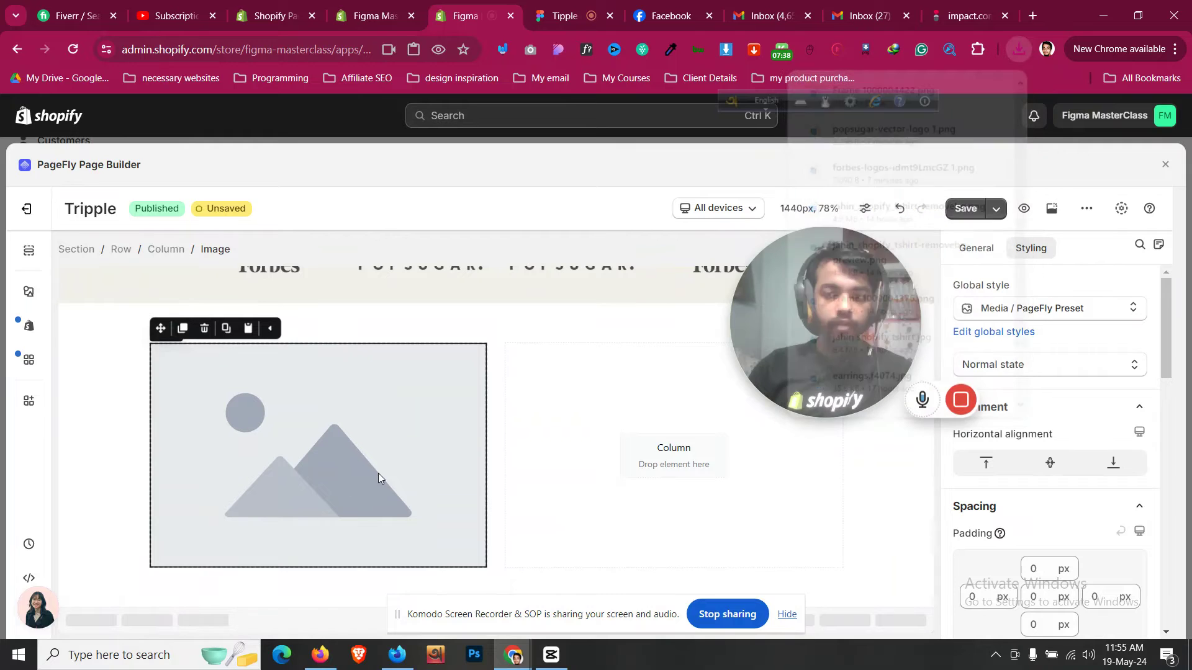
click(976, 248)
click(1045, 335)
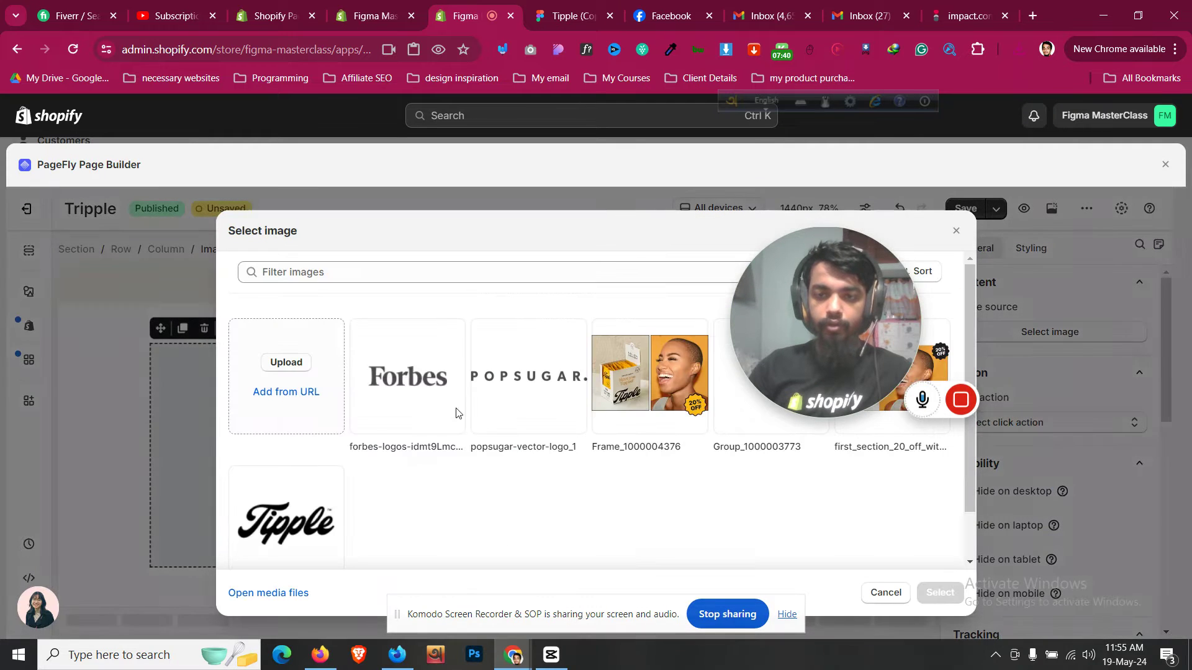
click(311, 368)
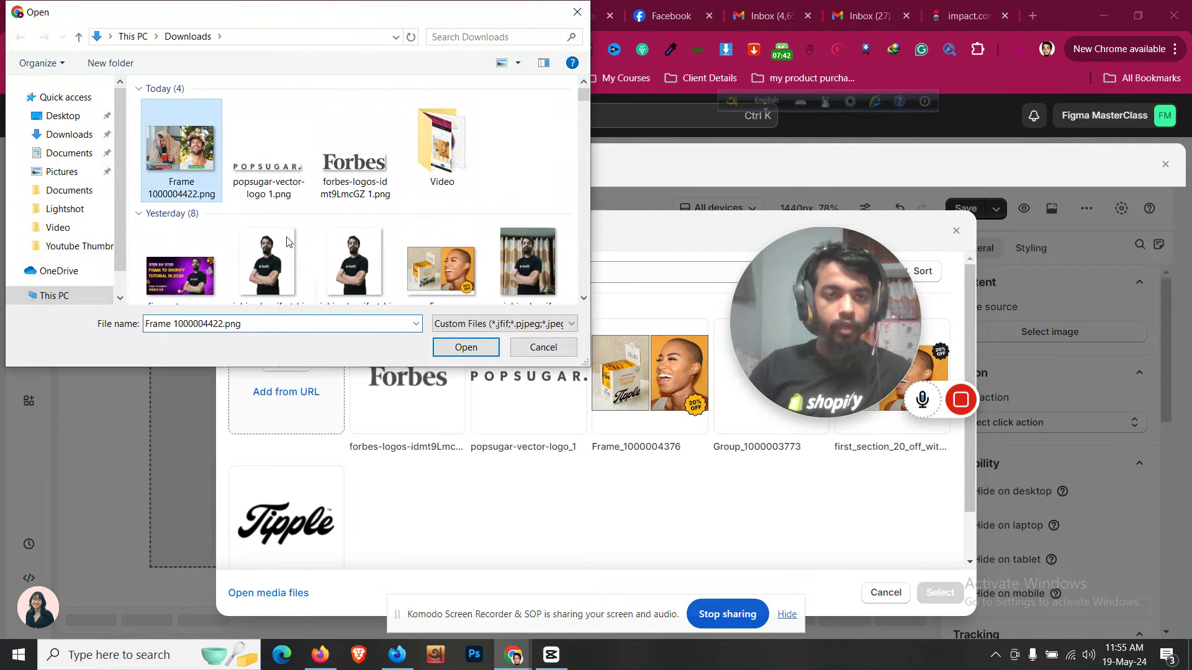
click(465, 347)
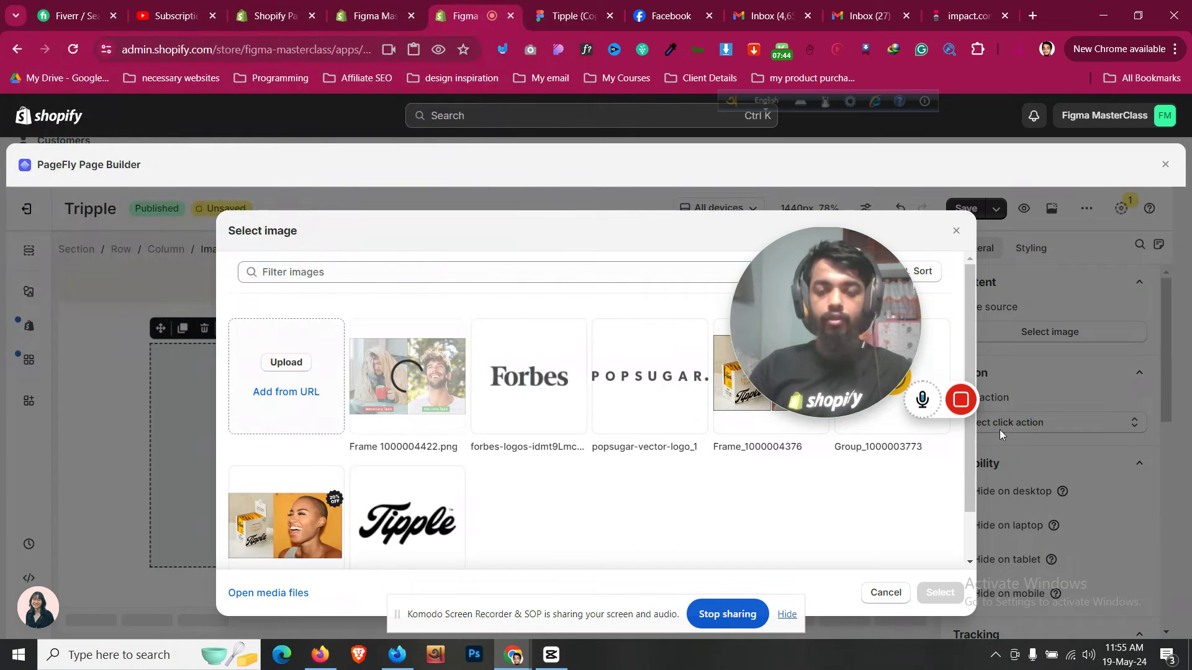
click(388, 393)
click(939, 594)
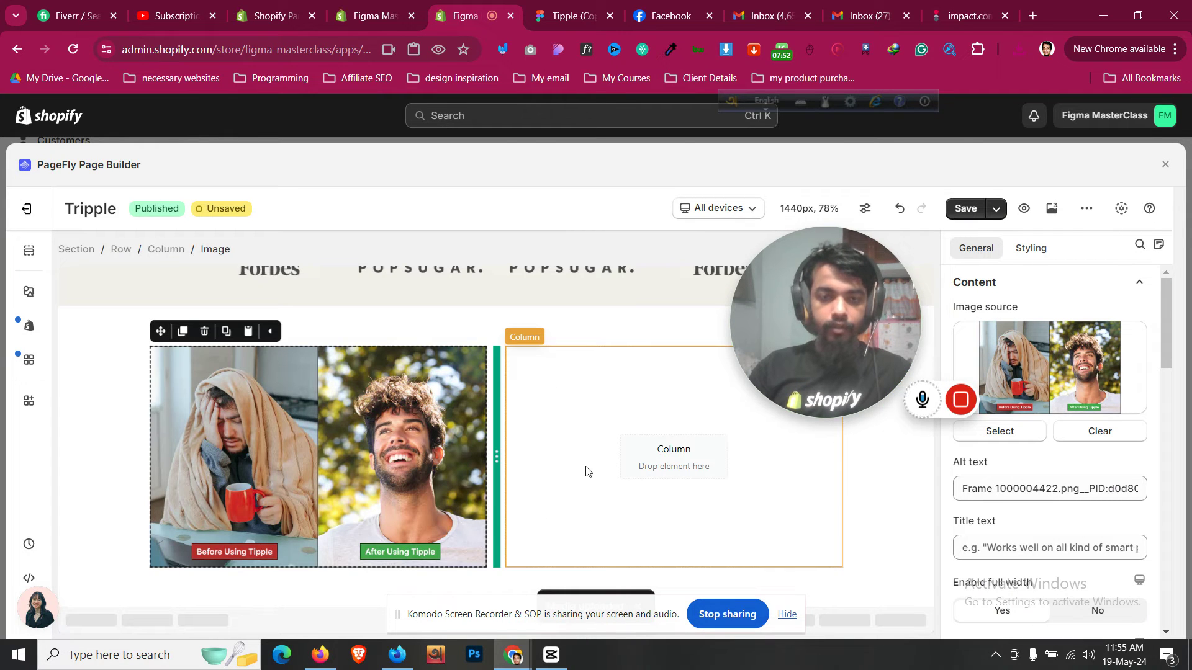
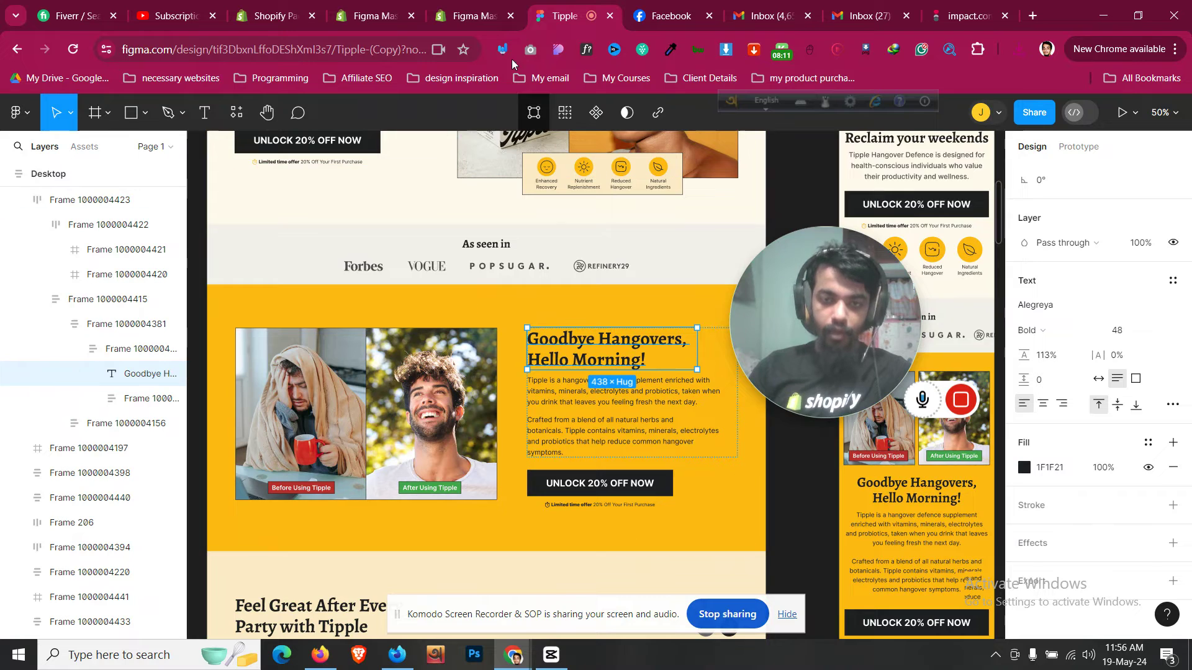
Return to PageFly, duplicate the hero heading, and move the copy into the empty second column of the yellow section
click(497, 7)
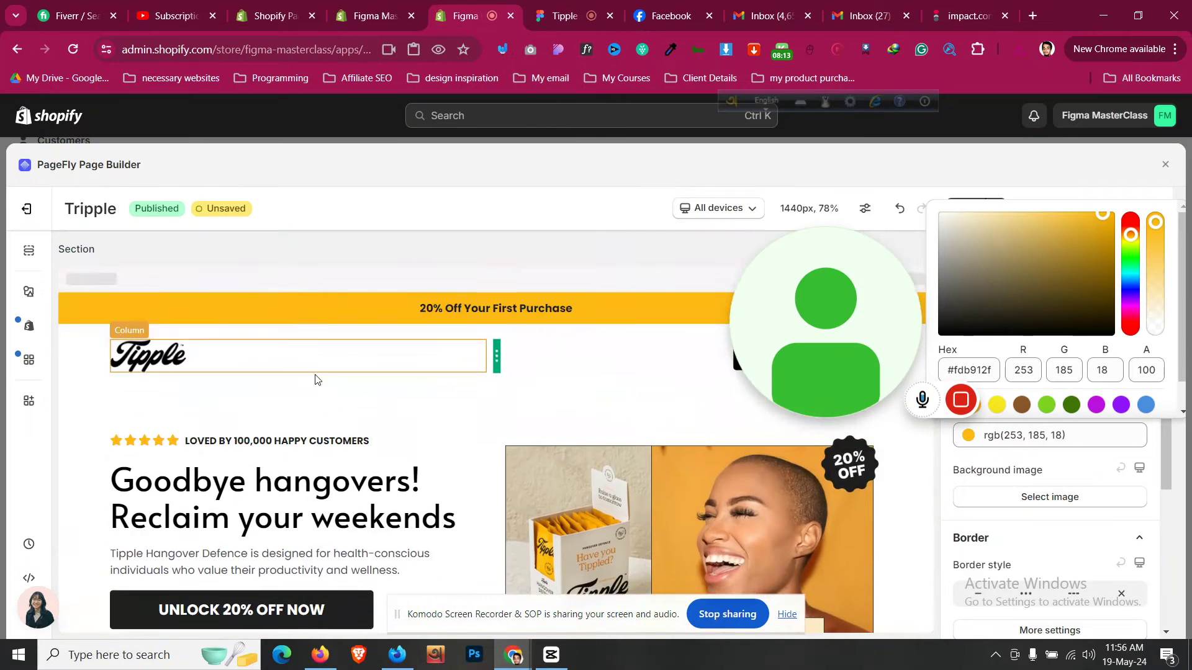
click(147, 332)
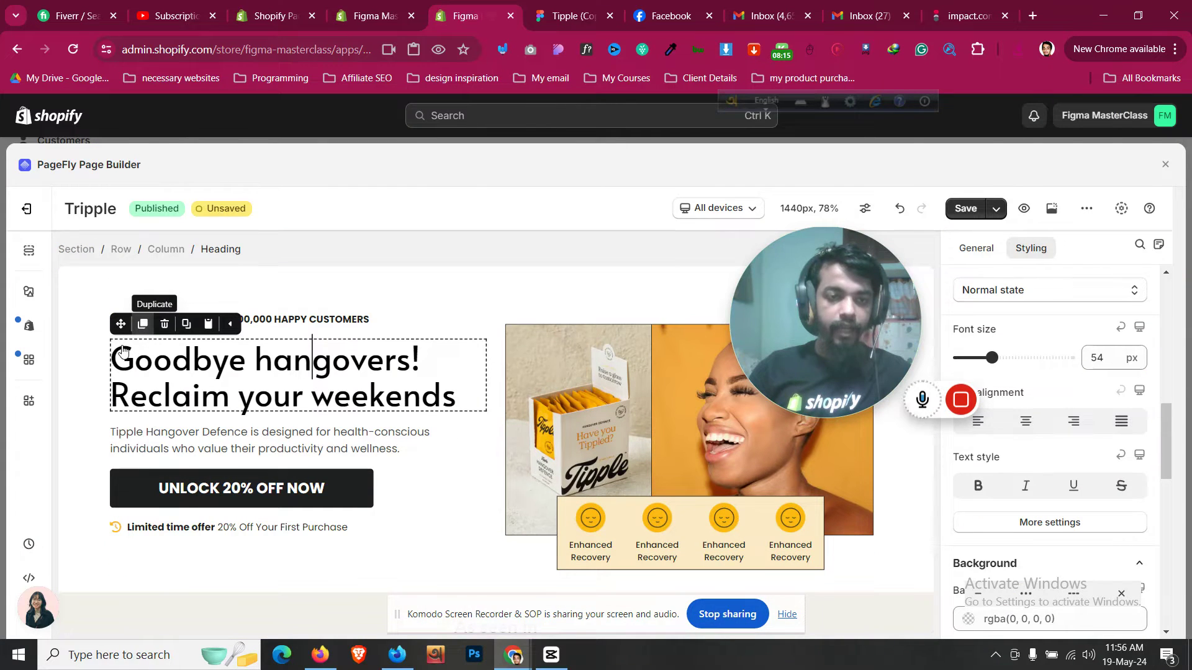
drag(125, 402, 649, 404)
scroll(559, 533, down, 5)
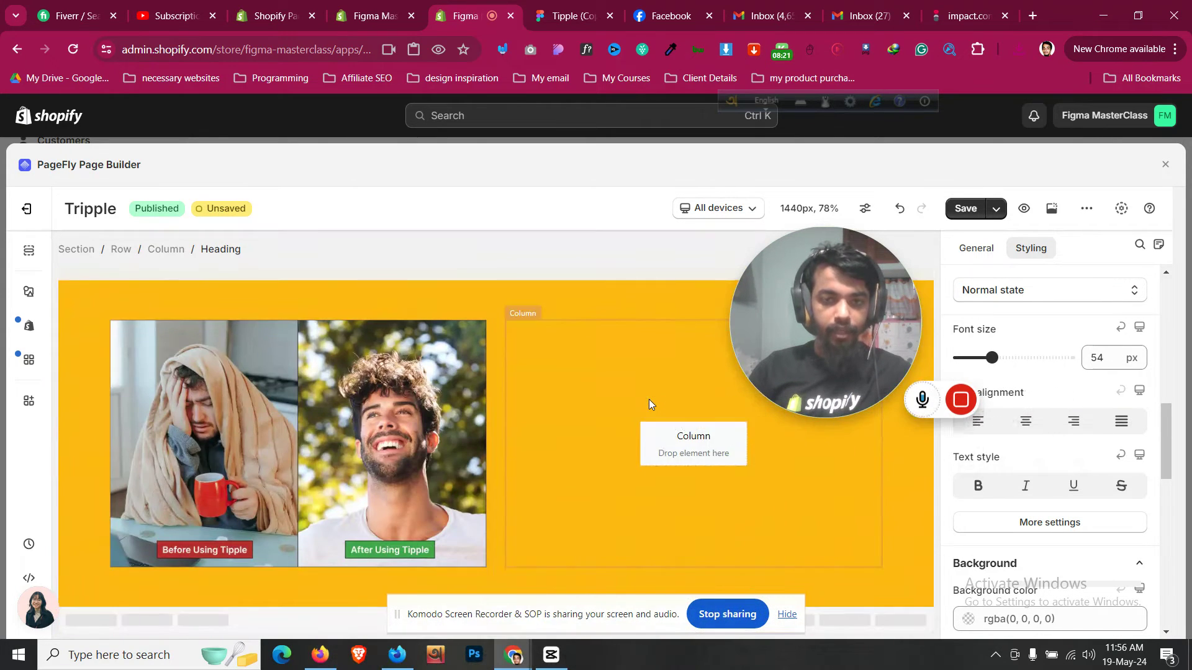
Copy the section's heading text from Figma and replace the duplicated heading's text with "Goodbye Hangovers, Hello Morning!"
click(574, 16)
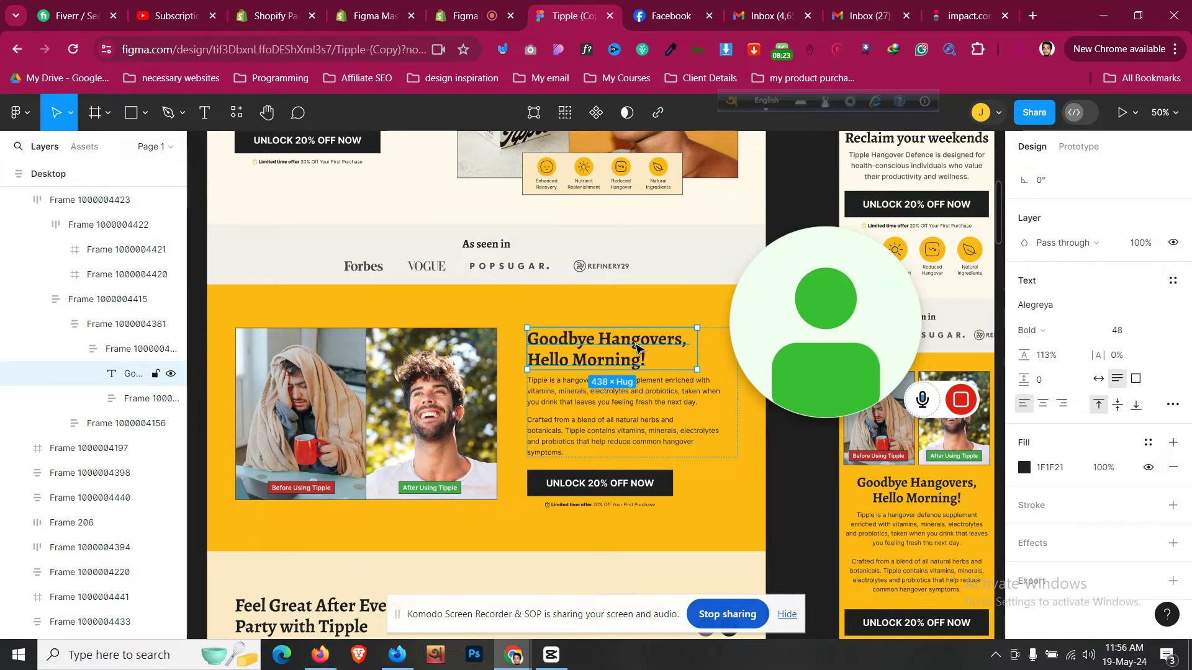
double_click(639, 350)
click(499, 13)
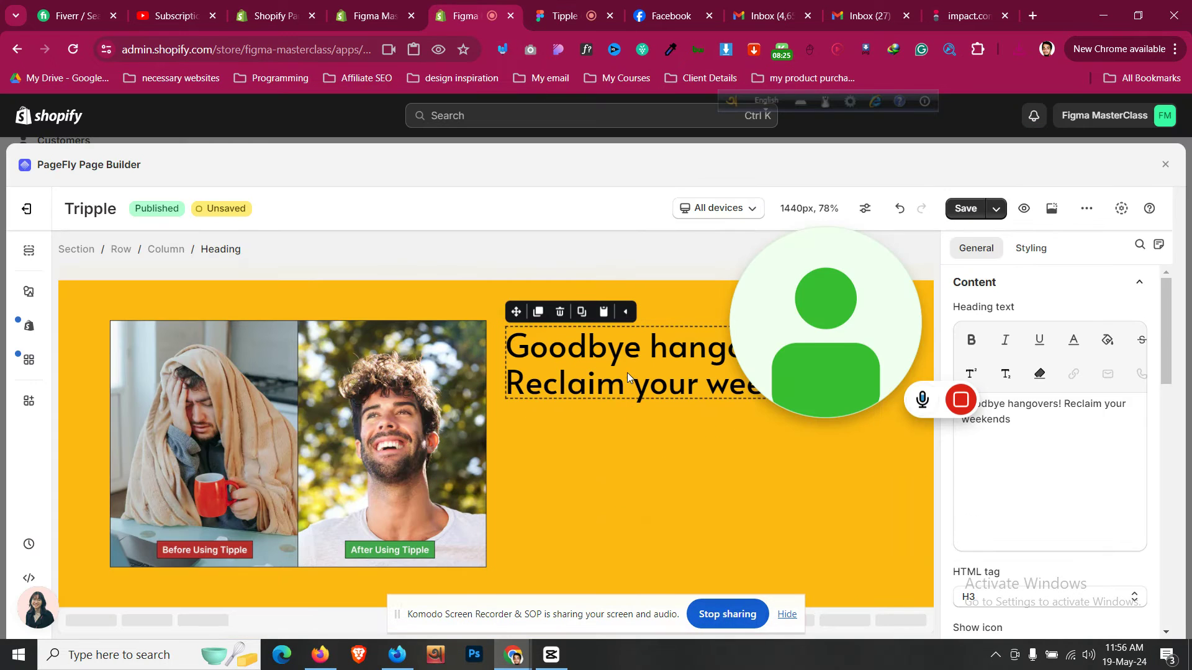
key(ctrl+a)
text(Goodbye Hangovers, Hello Morning!)
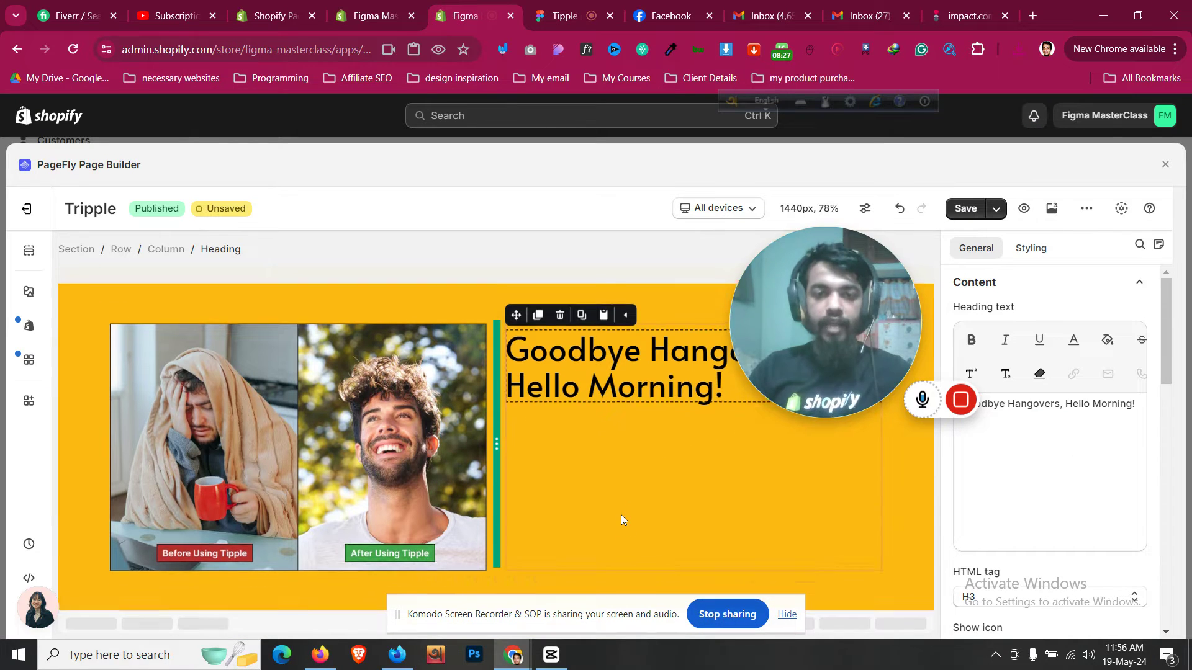
Duplicate the hero section's description paragraph and place the copy below the "Goodbye Hangovers, Hello Morning!" heading
scroll(621, 515, up, 4)
key(ctrl+Tab)
key(ctrl+shift+Tab)
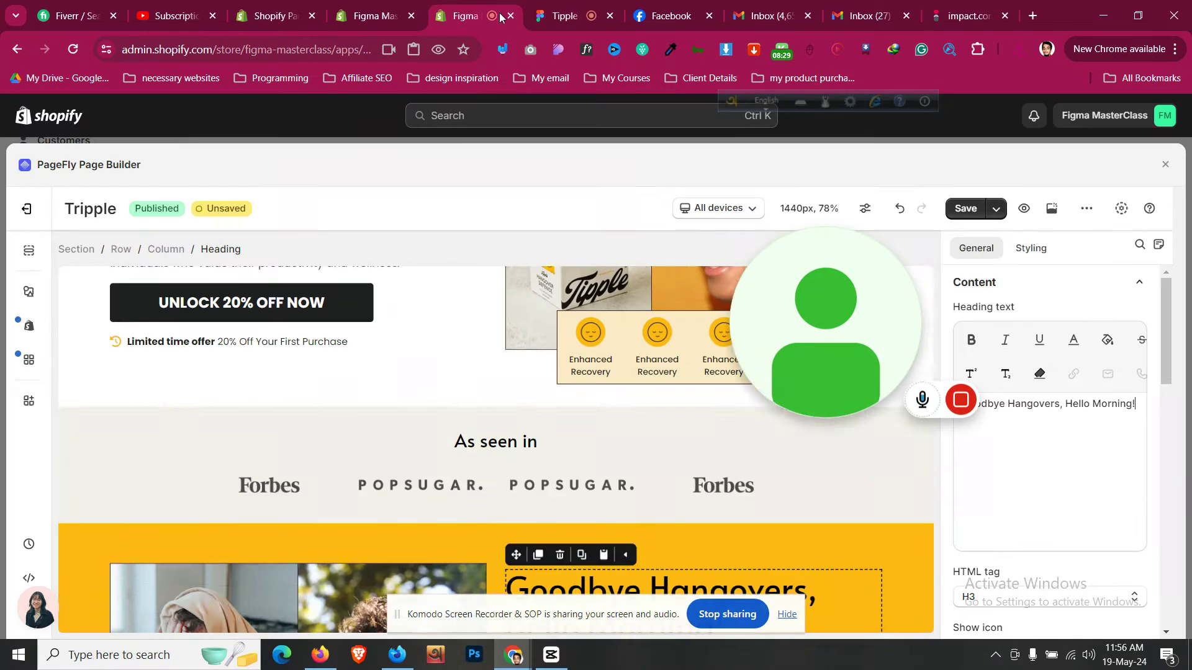
scroll(290, 428, up, 2)
click(267, 380)
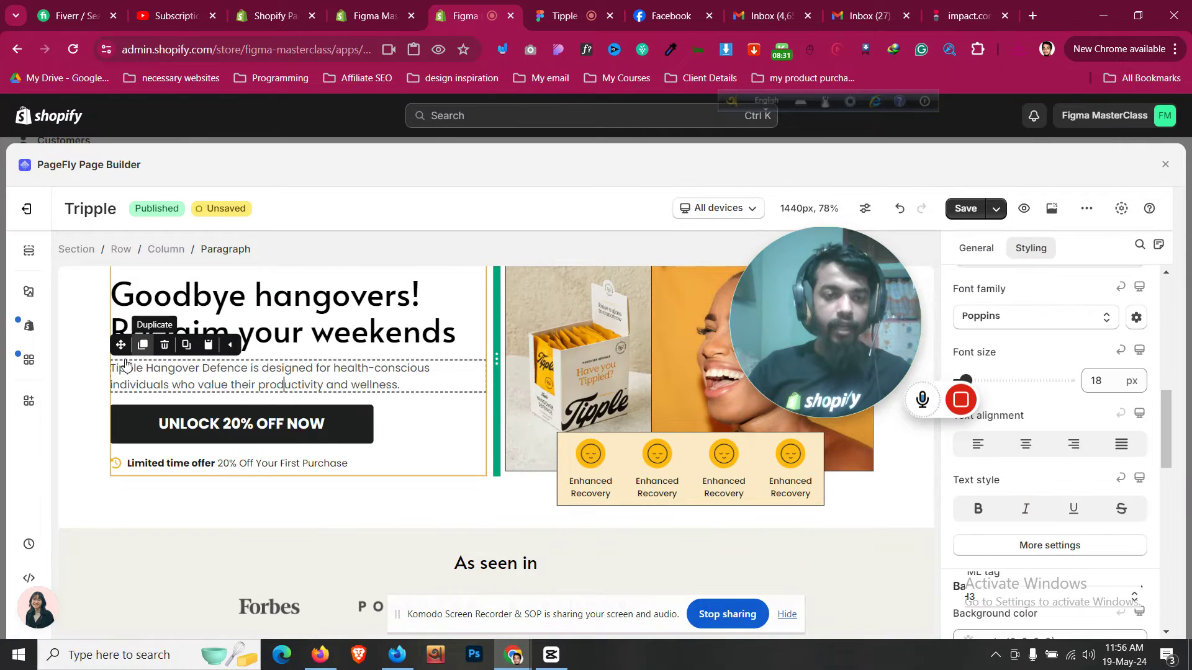
click(143, 371)
drag(121, 371, 639, 467)
Copy the description's fill color 1F1F21 from Figma and apply it as the duplicated paragraph's content color in PageFly
click(557, 9)
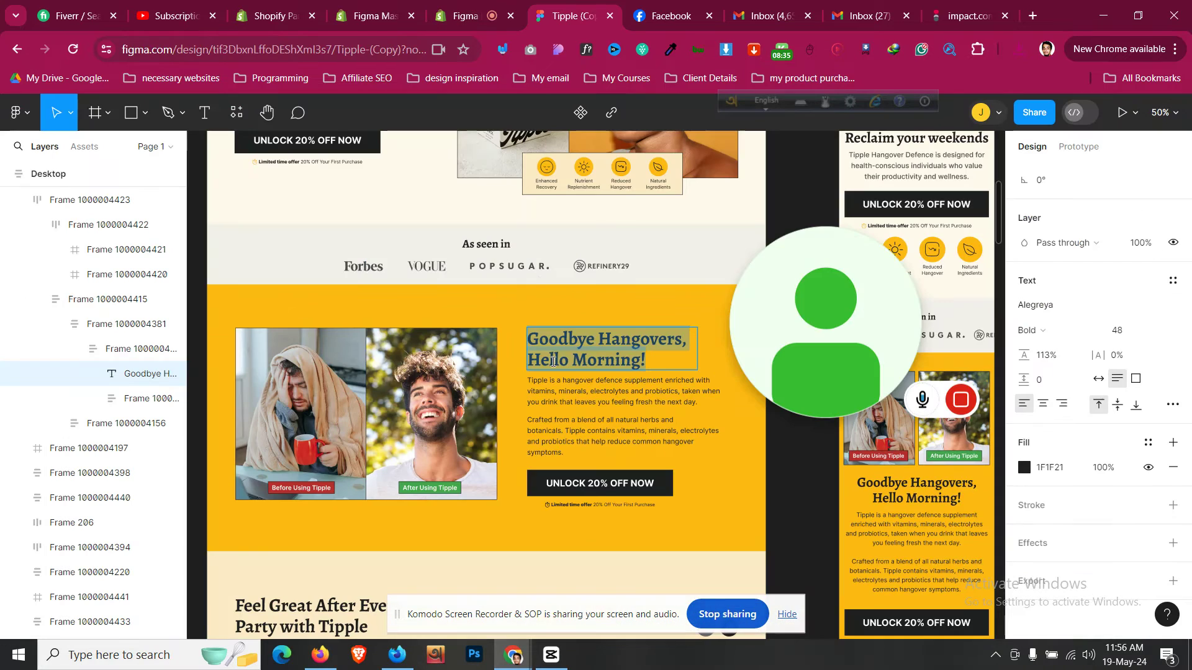
click(568, 395)
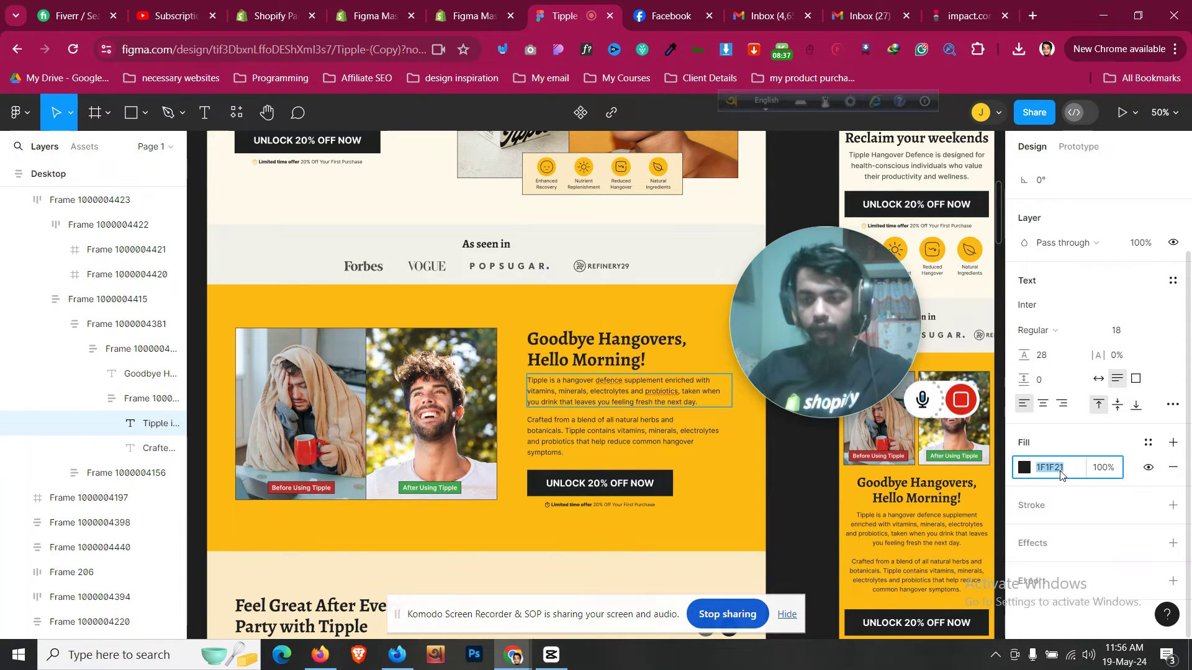
click(471, 16)
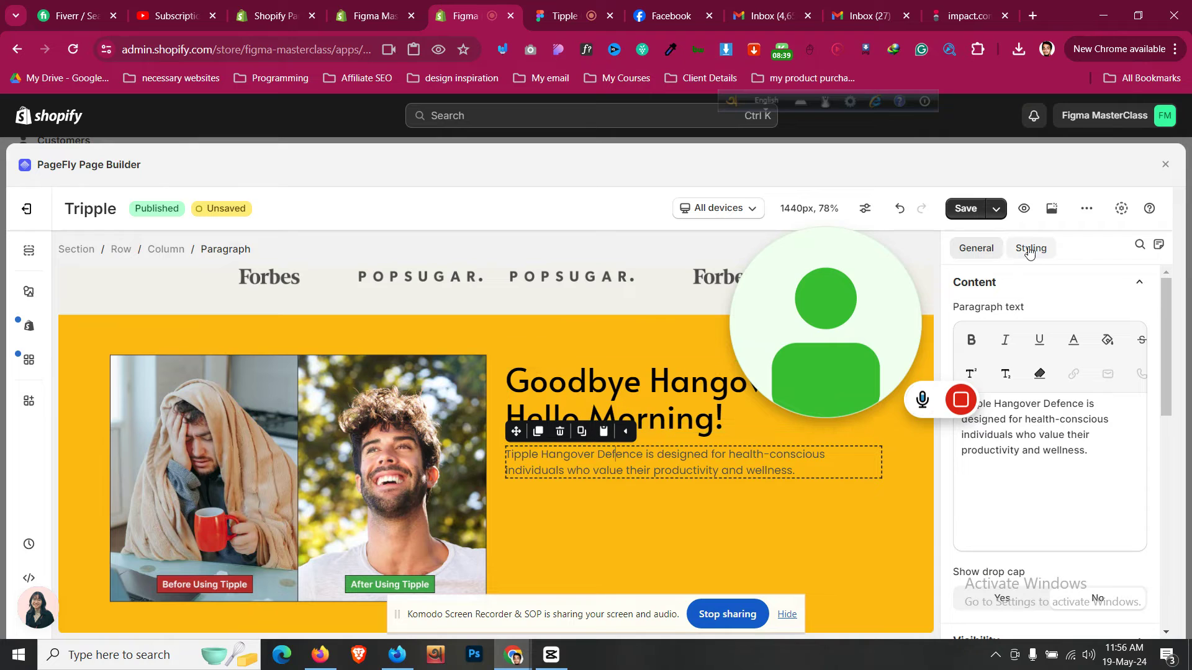
click(1070, 413)
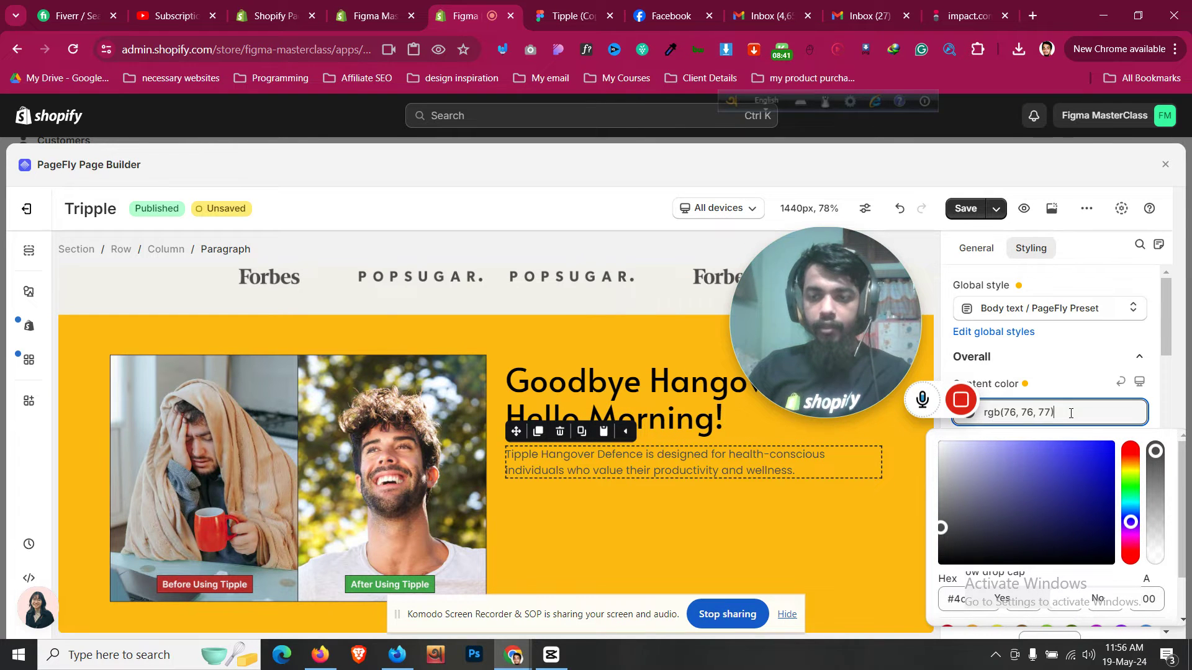
Replace the duplicated paragraph's text with Figma's first description paragraph, starting "Tipple is a hangover defence supplement enriched with vitamins"
click(565, 15)
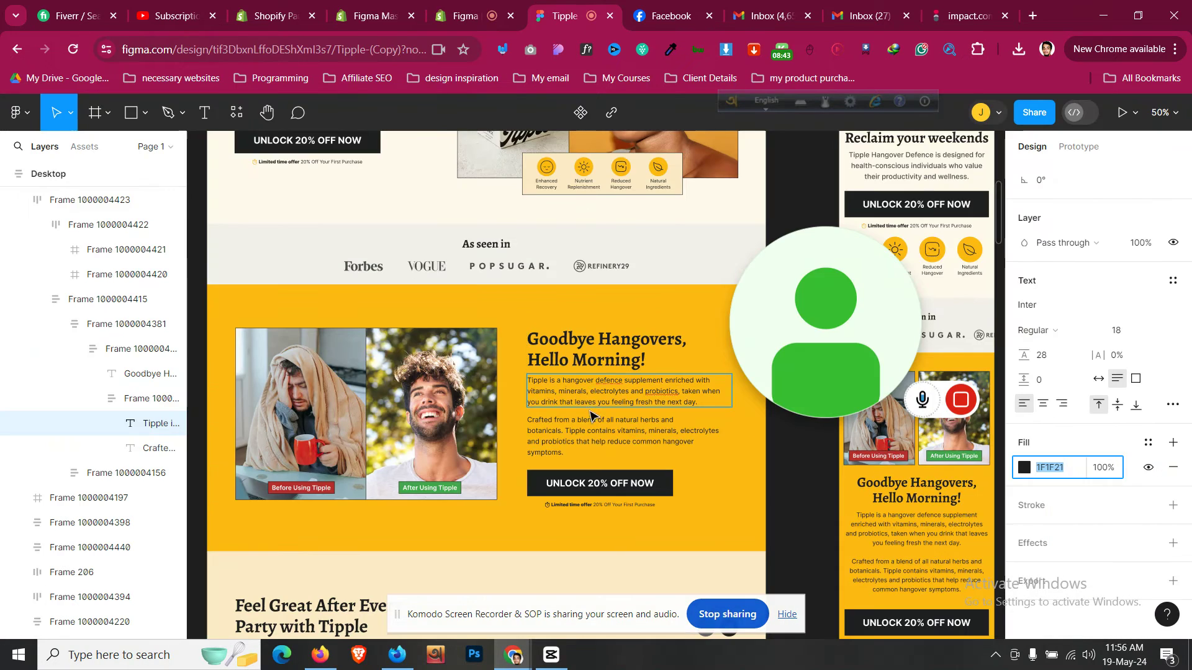
key(ctrl+shift+Tab)
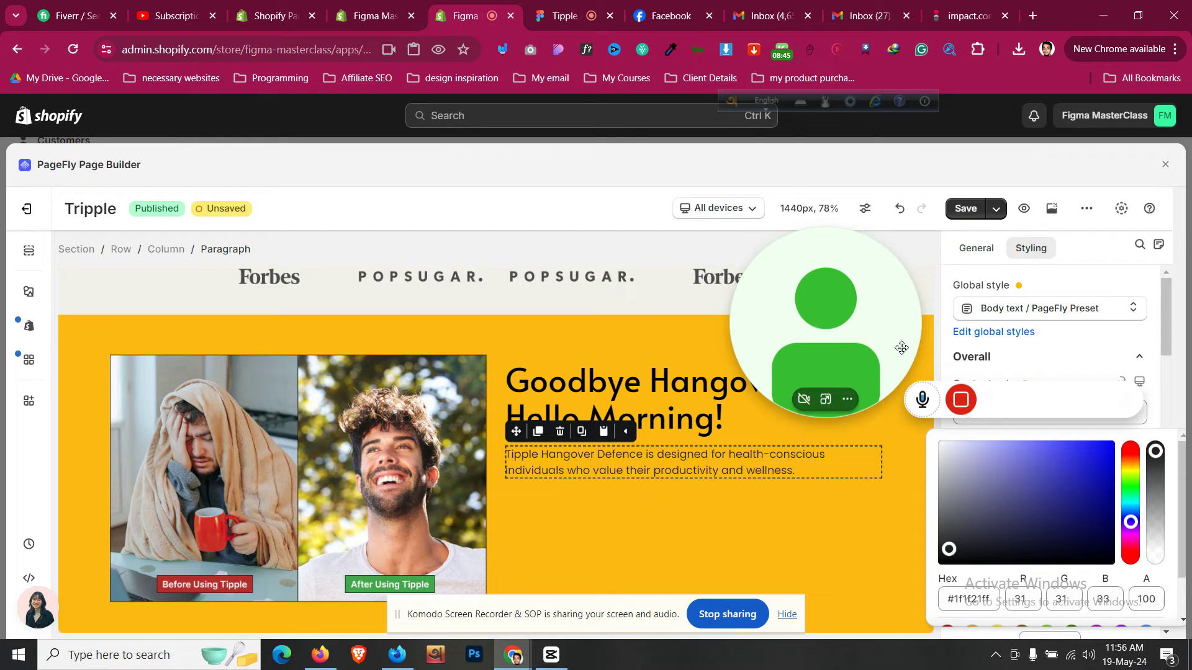
click(962, 255)
click(1026, 490)
key(ctrl+a)
text(Tipple is a hangover defence supplement enriched with vitamins, minerals, electrolytes and probiotics, taken when you drink that leaves you feeling fresh the next day.)
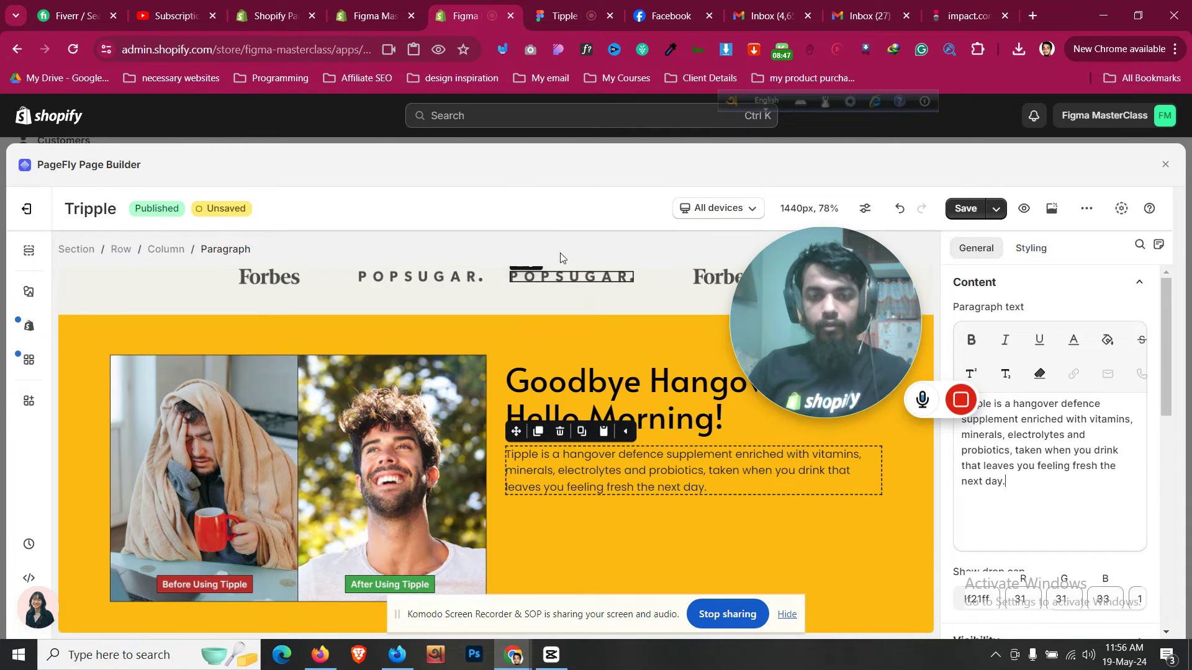
Copy the "Crafted from a blend of all natural herbs and botanicals" paragraph from Figma and append it to the PageFly paragraph
click(598, 5)
click(609, 436)
key(ctrl+a)
key(ctrl+c)
key(ctrl+shift+Tab)
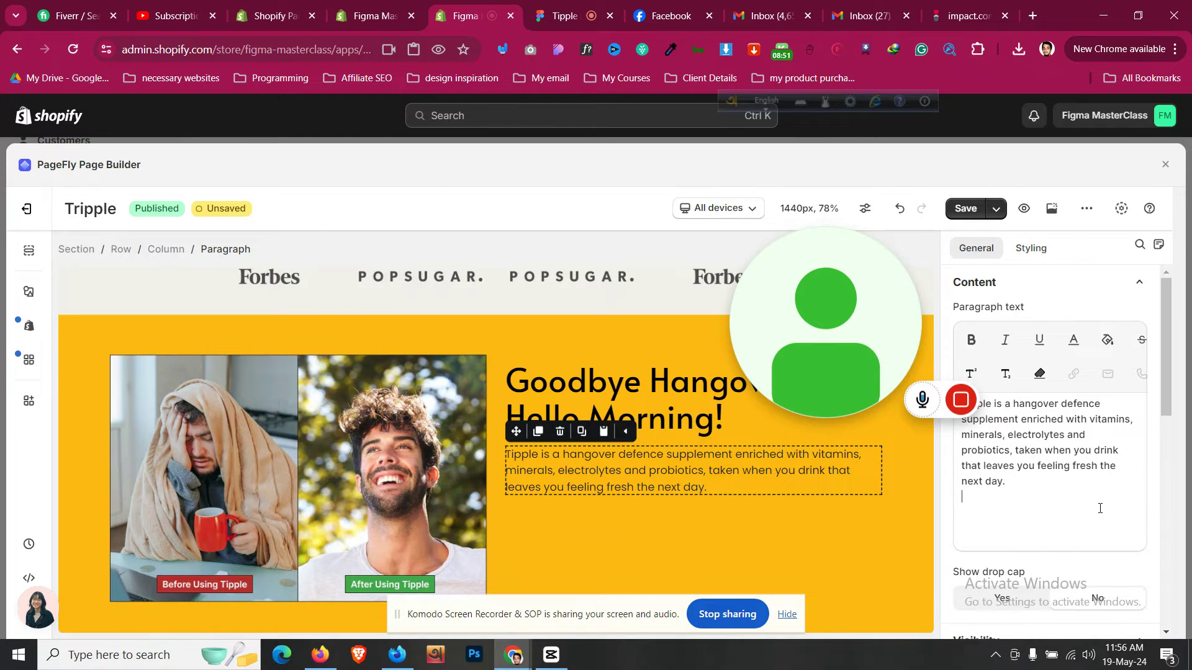
key(ctrl+v)
Check the Figma section, then duplicate the hero's "UNLOCK 20% OFF NOW" button in PageFly and place the copy below the new paragraph
click(541, 6)
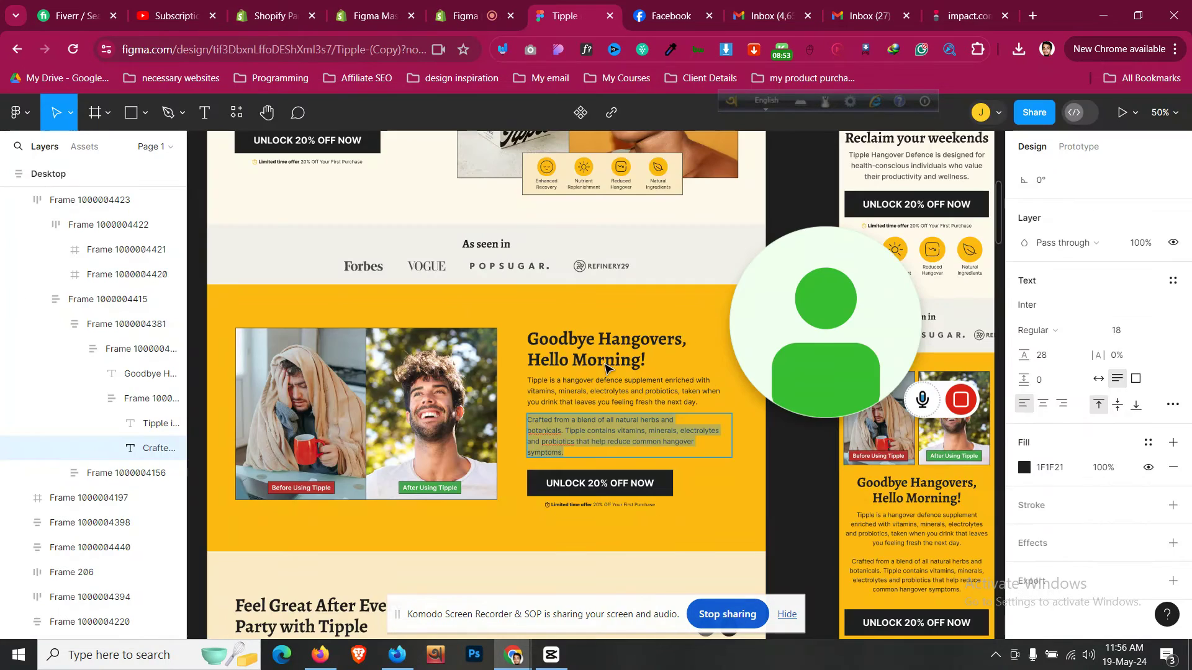
key(ctrl+shift+Tab)
scroll(402, 338, up, 5)
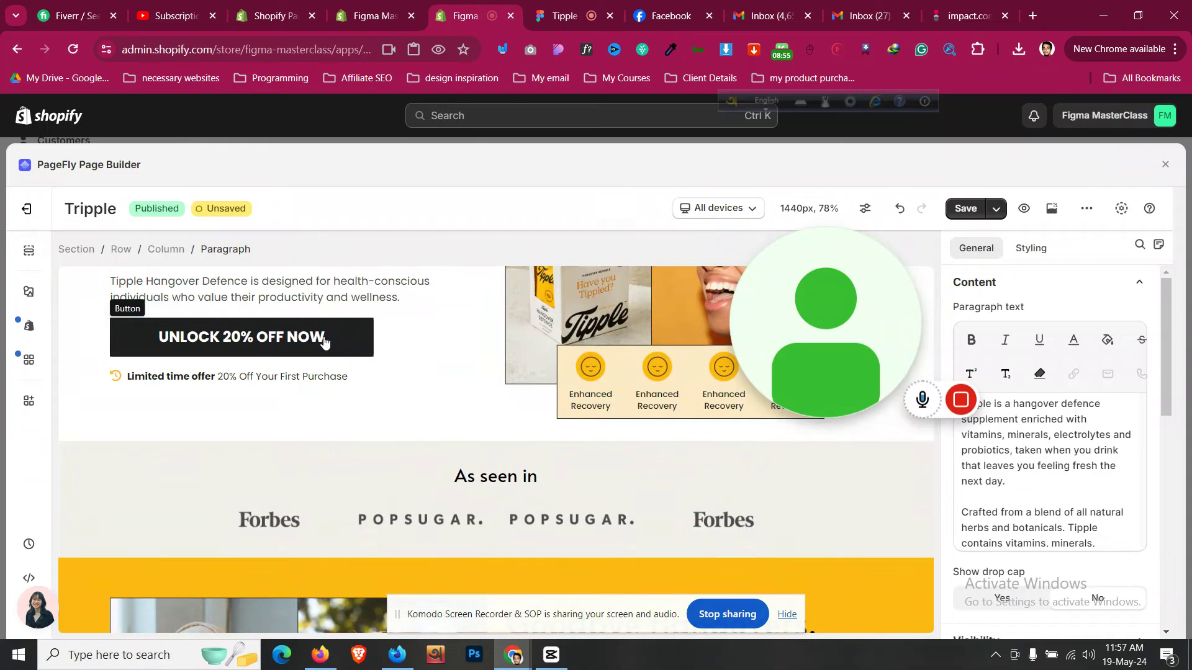
double_click(320, 339)
click(143, 303)
drag(132, 341, 748, 525)
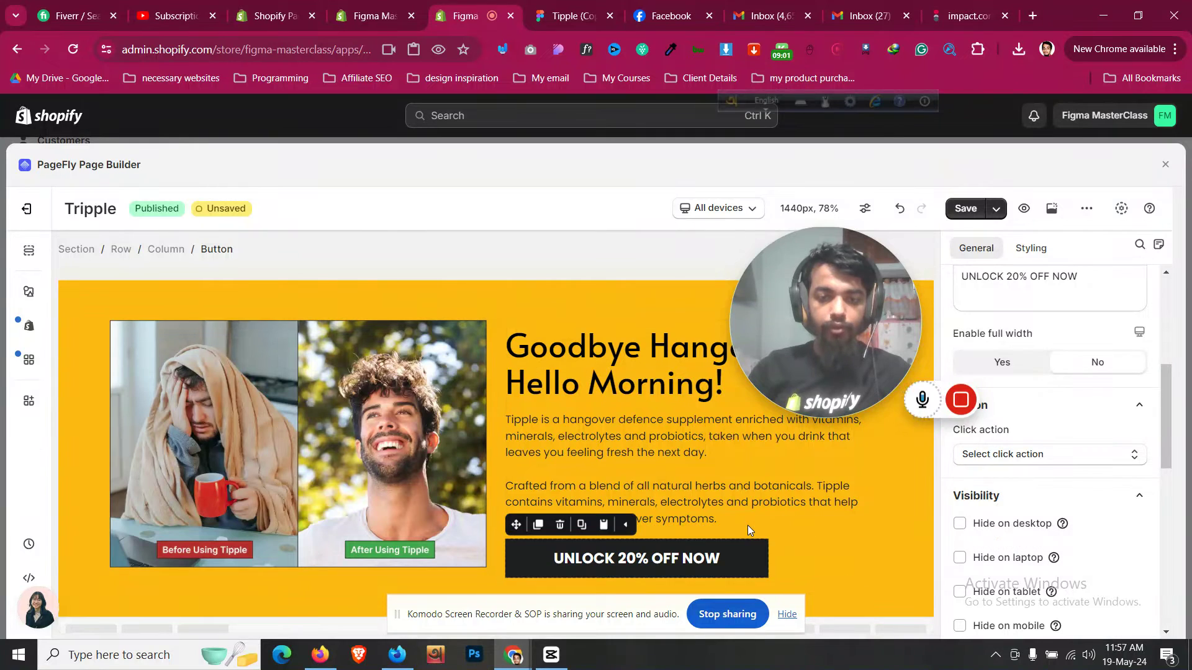
Duplicate the hero's "Limited time offer" block and place the copy below the yellow section's button
scroll(379, 372, up, 4)
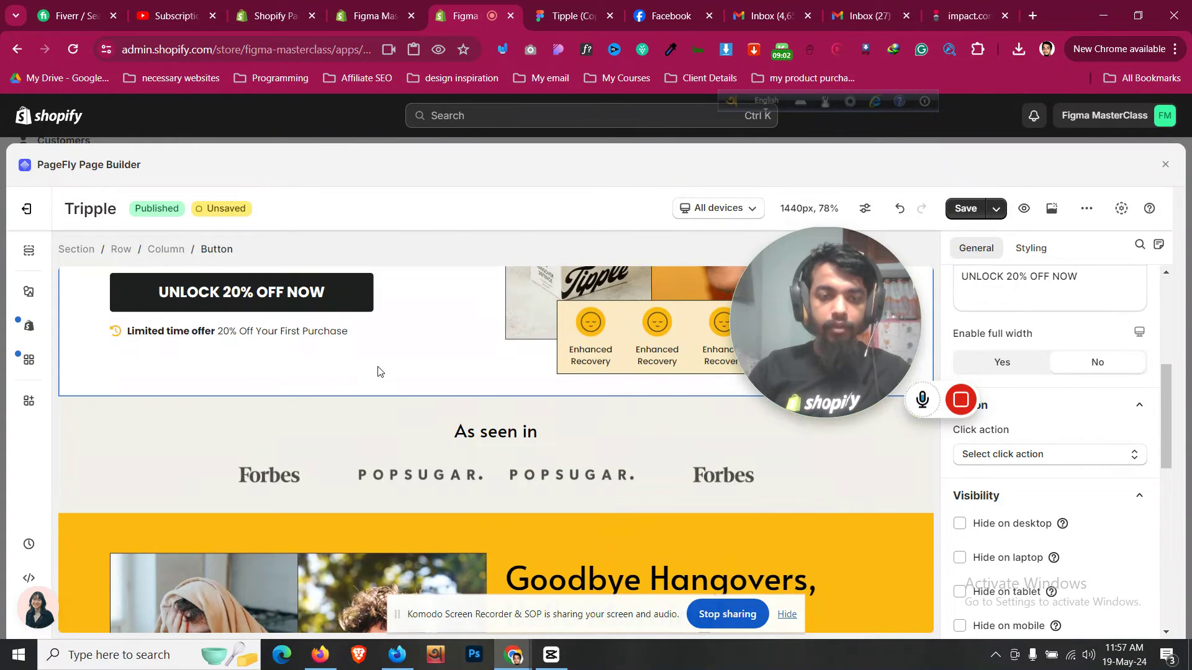
click(381, 335)
click(144, 304)
drag(477, 481, 679, 555)
scroll(684, 557, down, 1)
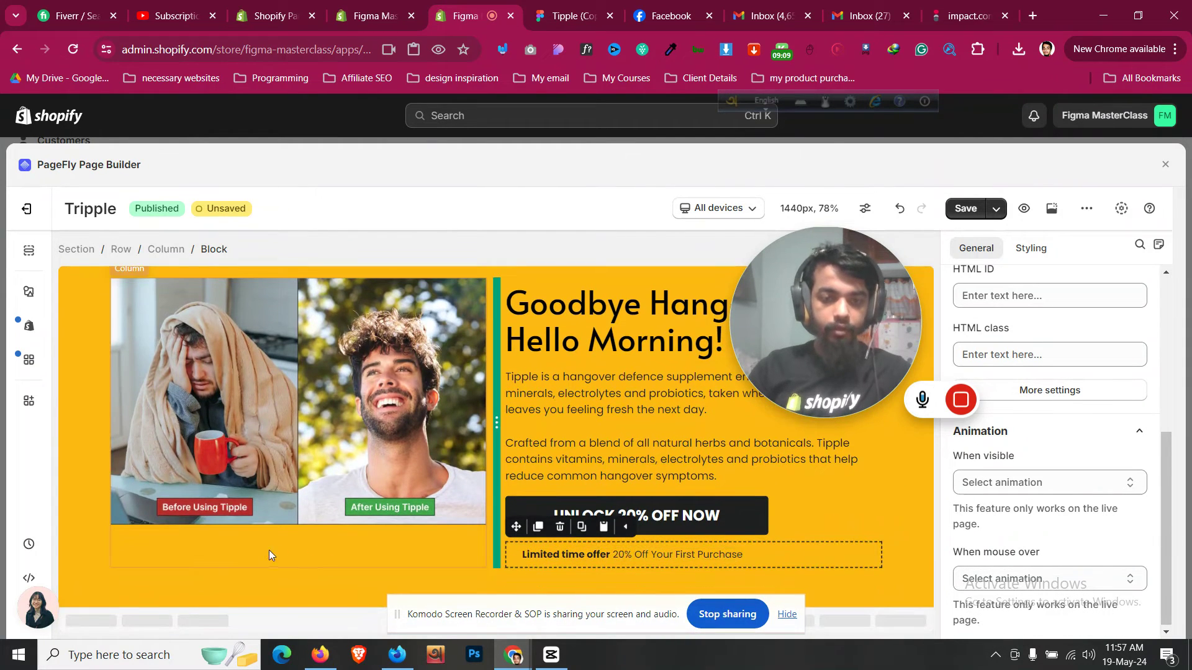
Set the content colour of the "Limited time offer" paragraph in the yellow section to rgb(31, 31, 33)
click(569, 5)
click(504, 5)
click(732, 554)
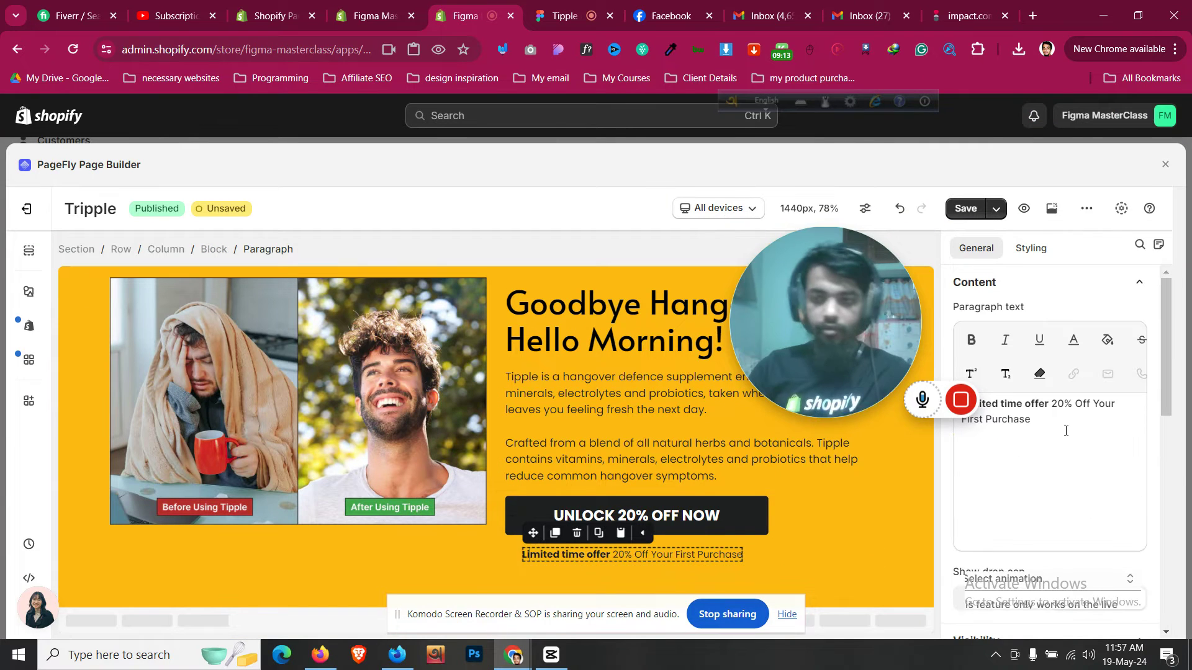
click(1031, 247)
click(1068, 412)
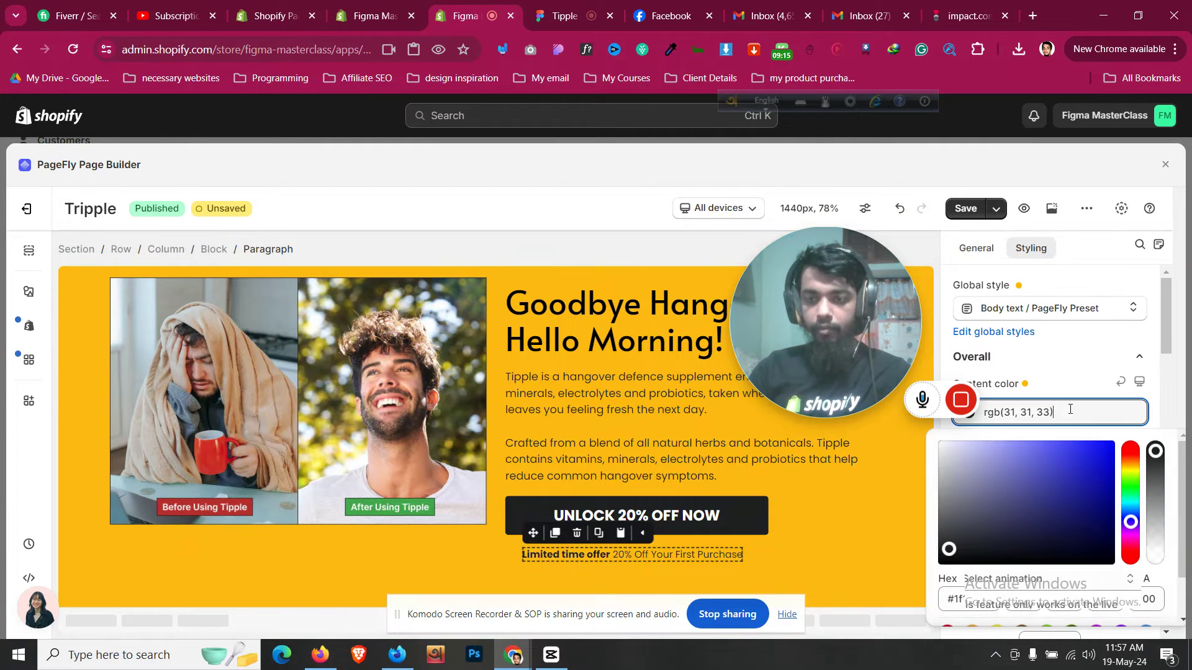
Set the content colour of the clock icon beside the yellow section's offer text to rgb(31, 31, 33)
click(510, 554)
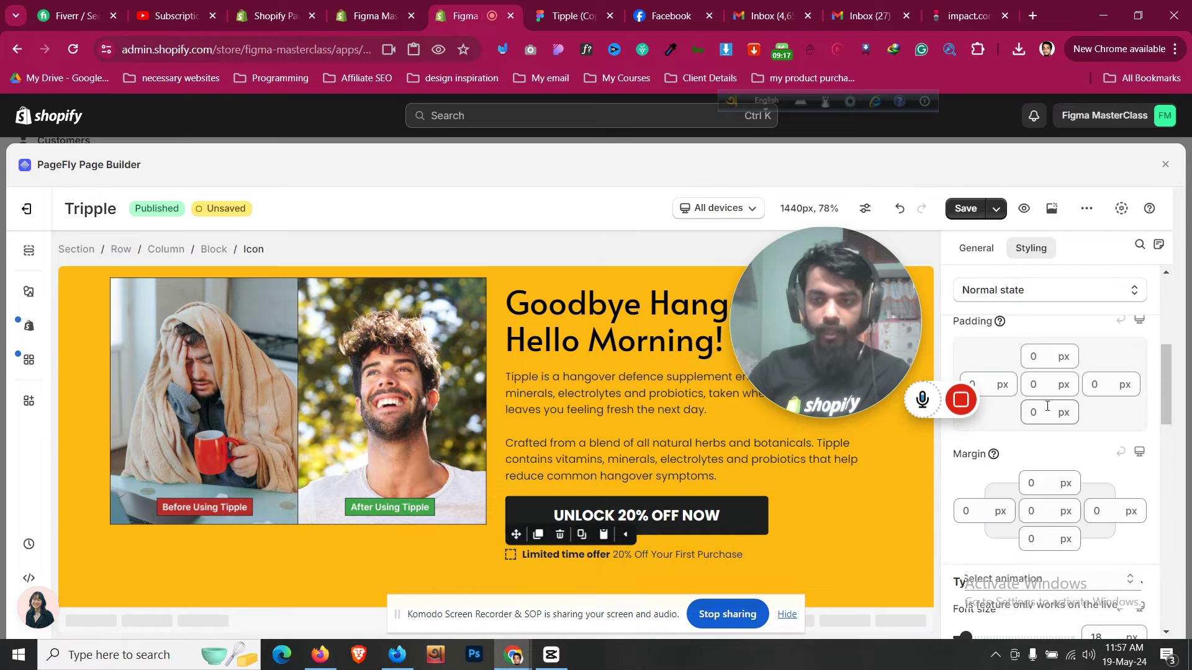
click(1082, 464)
click(996, 430)
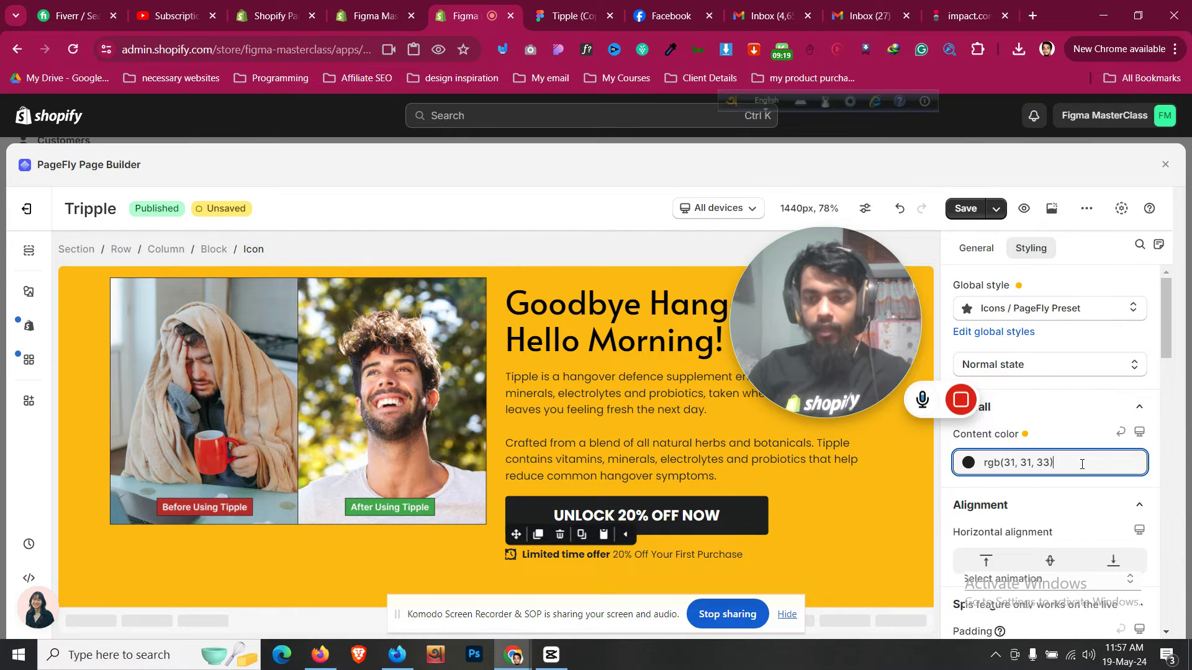
click(88, 478)
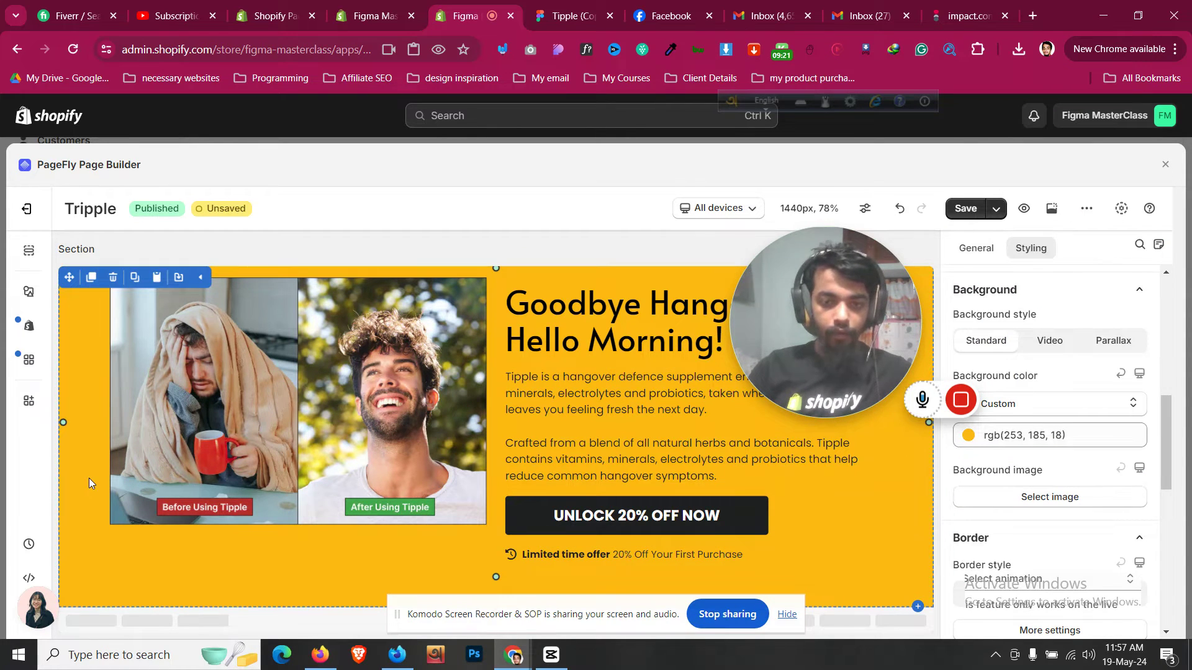
Centre the content position of the "Goodbye Hangovers" row in both directions and compare its alignment with the Figma section
click(555, 6)
click(516, 5)
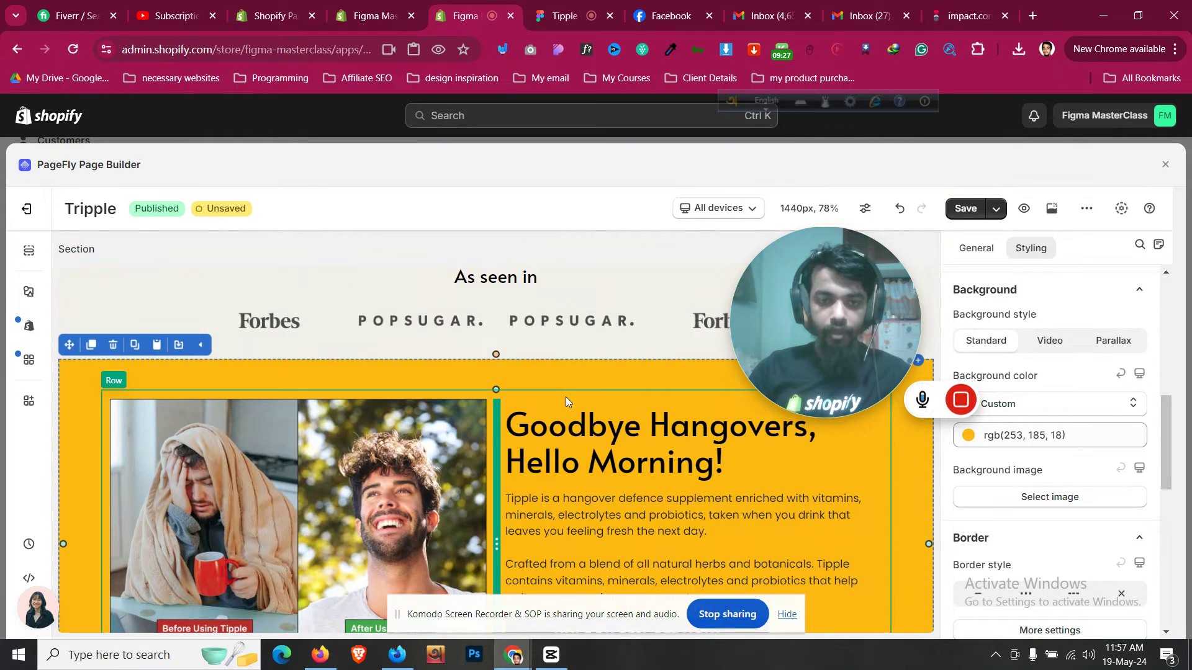
click(565, 397)
click(975, 248)
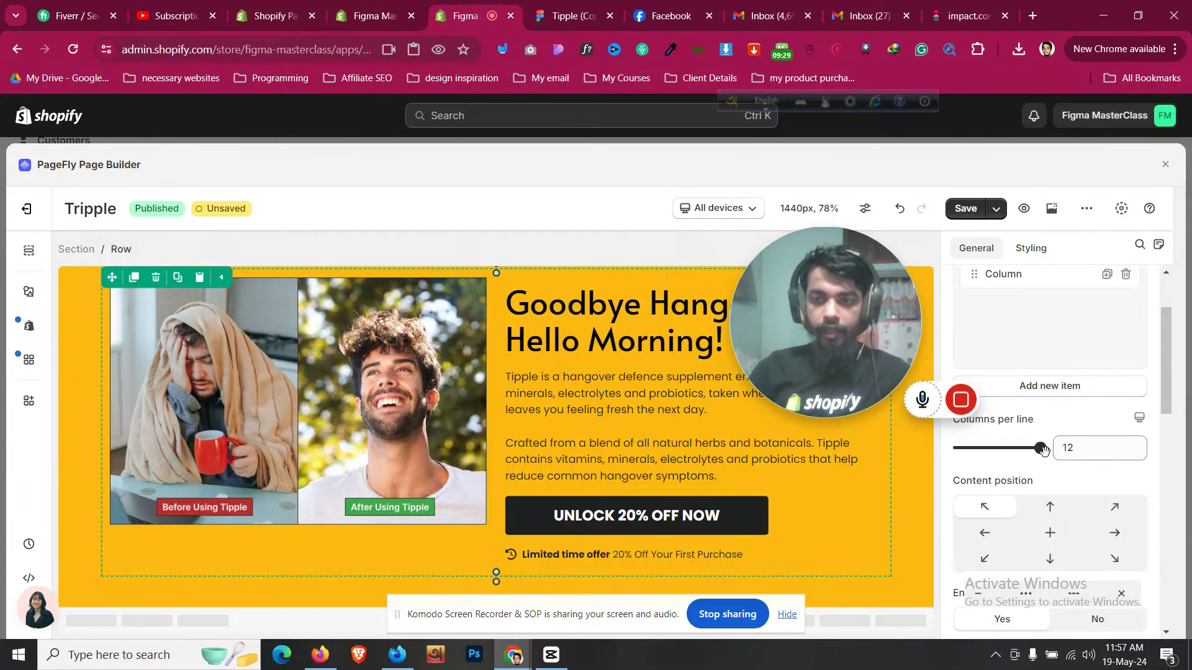
click(1050, 533)
click(553, 6)
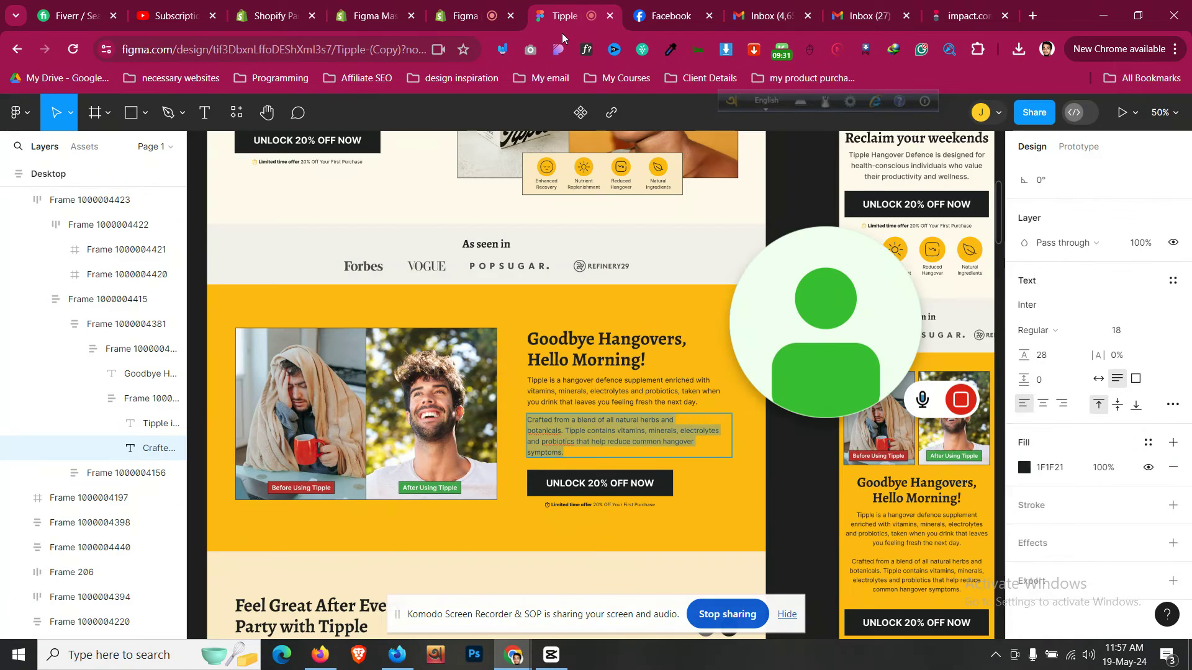
click(510, 397)
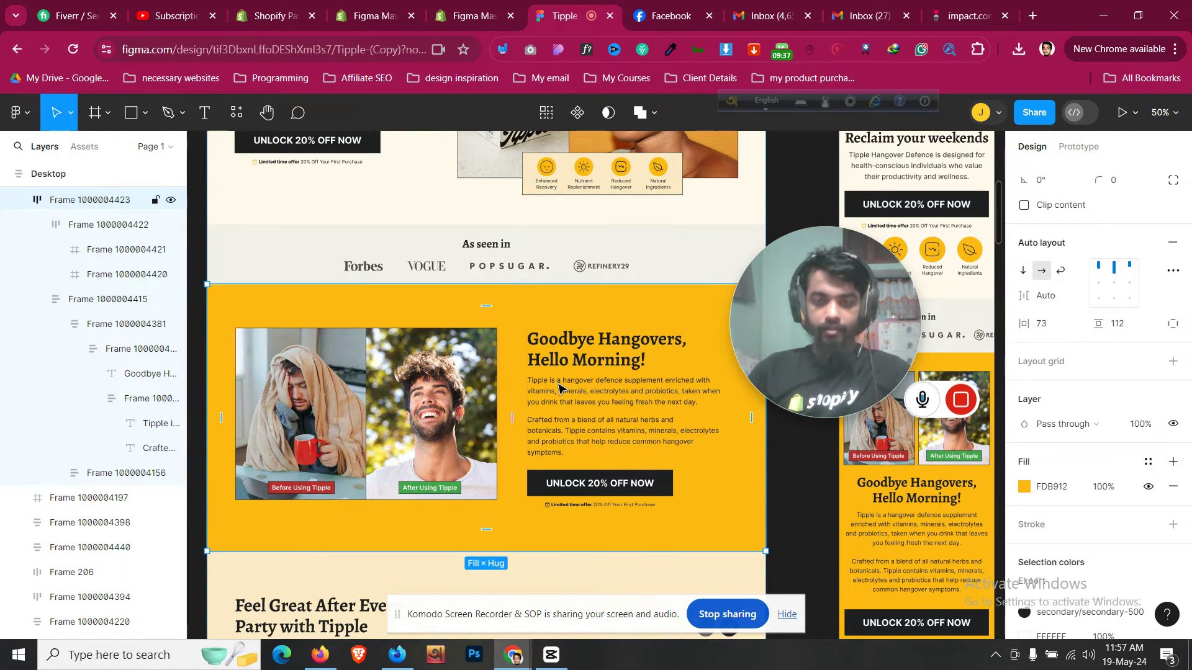
click(467, 16)
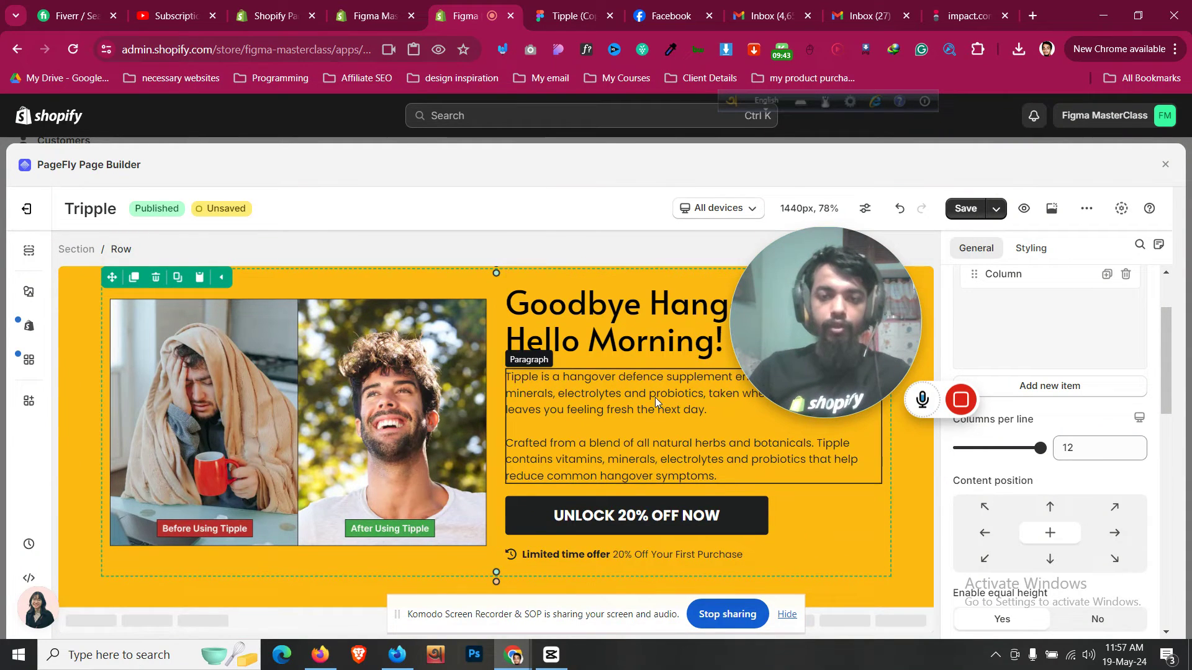
Set the left margin of the yellow section's text column to 10 px
scroll(621, 372, up, 2)
click(588, 463)
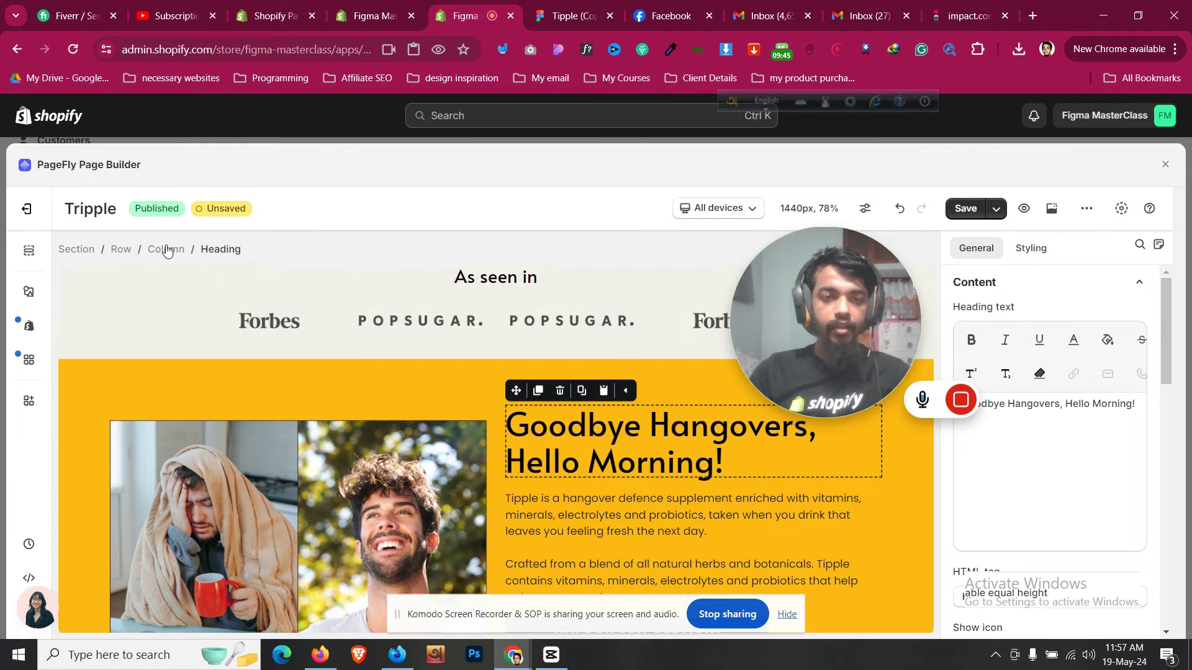
click(167, 250)
scroll(575, 504, down, 2)
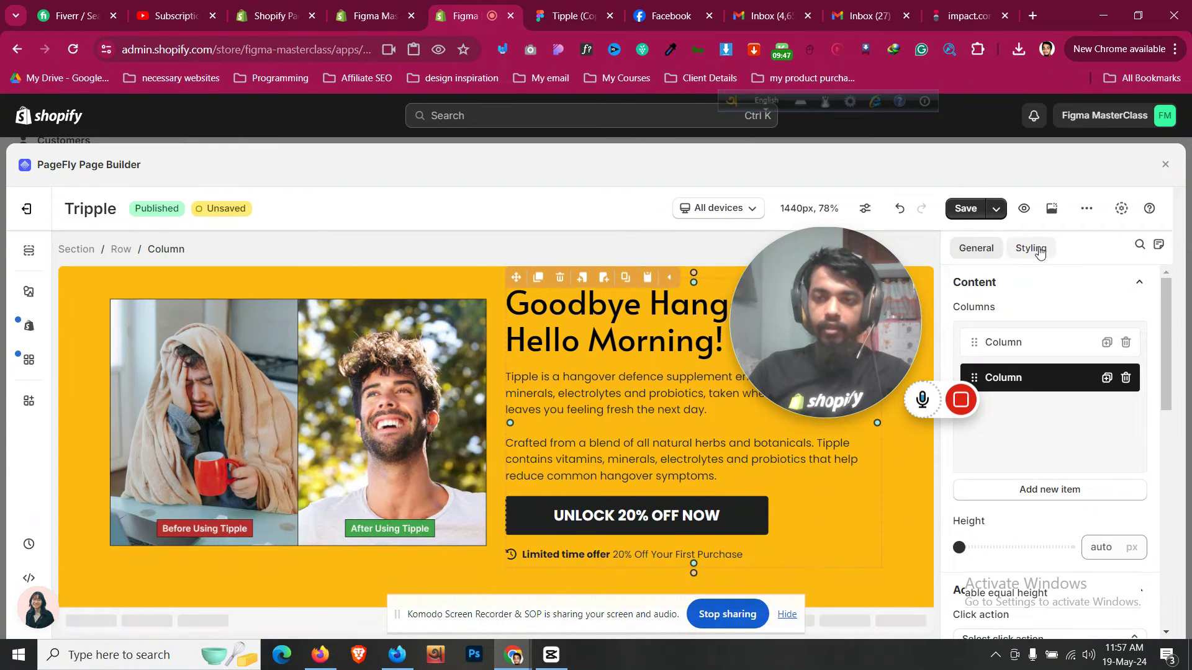
click(1040, 250)
scroll(1005, 459, down, 3)
click(973, 445)
click(973, 445)
key(Up)
key(Up)
key(Up)
key(Up)
key(Up)
key(Up)
key(Up)
key(Up)
key(Up)
key(Up)
key(Up)
key(Up)
key(Up)
key(Up)
key(Up)
key(Up)
key(Up)
key(Up)
key(Up)
key(Down)
key(Down)
key(Down)
key(Down)
key(Down)
key(Down)
key(Down)
key(Down)
key(Down)
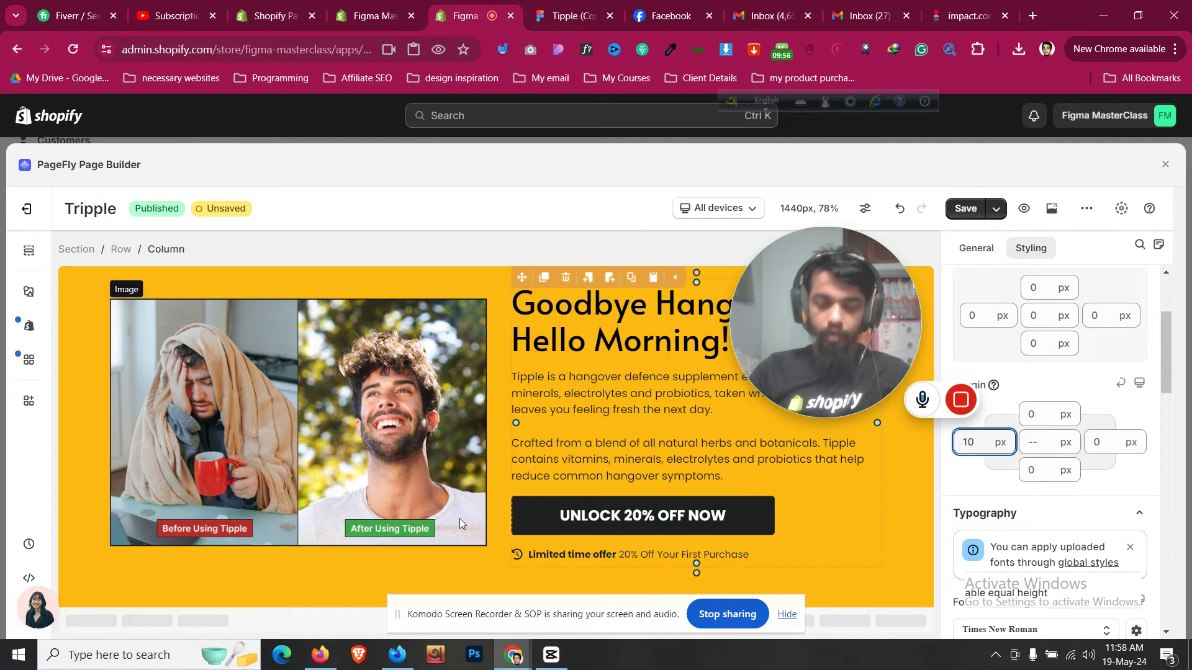
Check the Figma layout, then set the text column's left margin to 0 px for the mobile view
scroll(471, 566, up, 3)
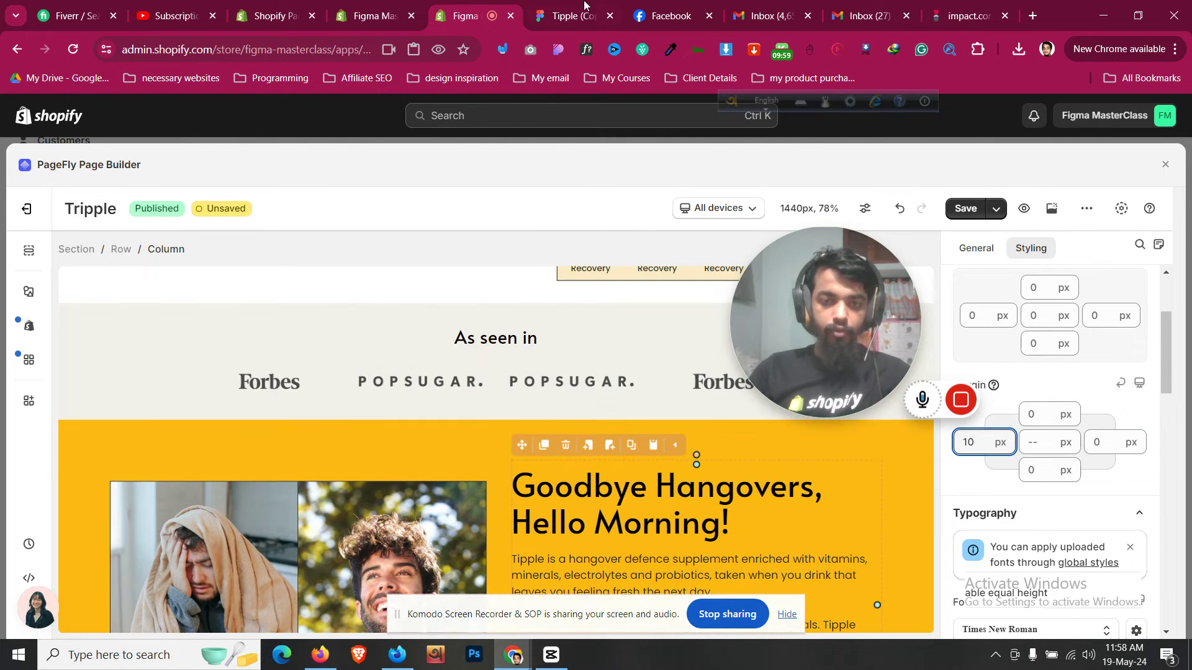
click(584, 8)
click(465, 15)
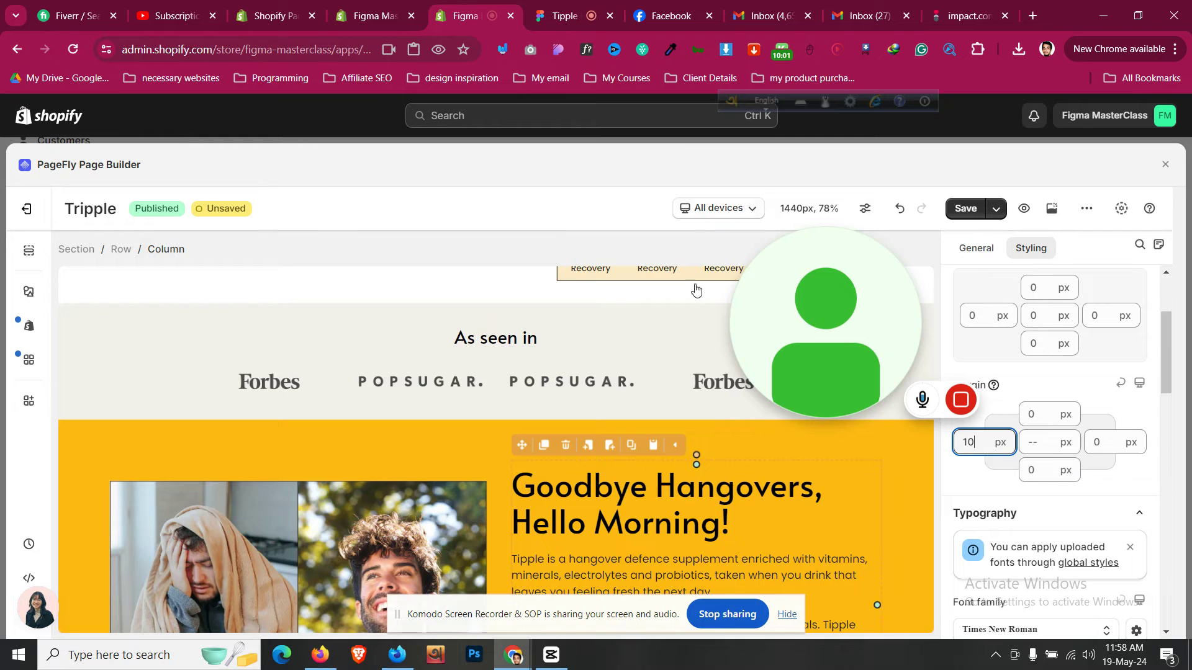
click(711, 211)
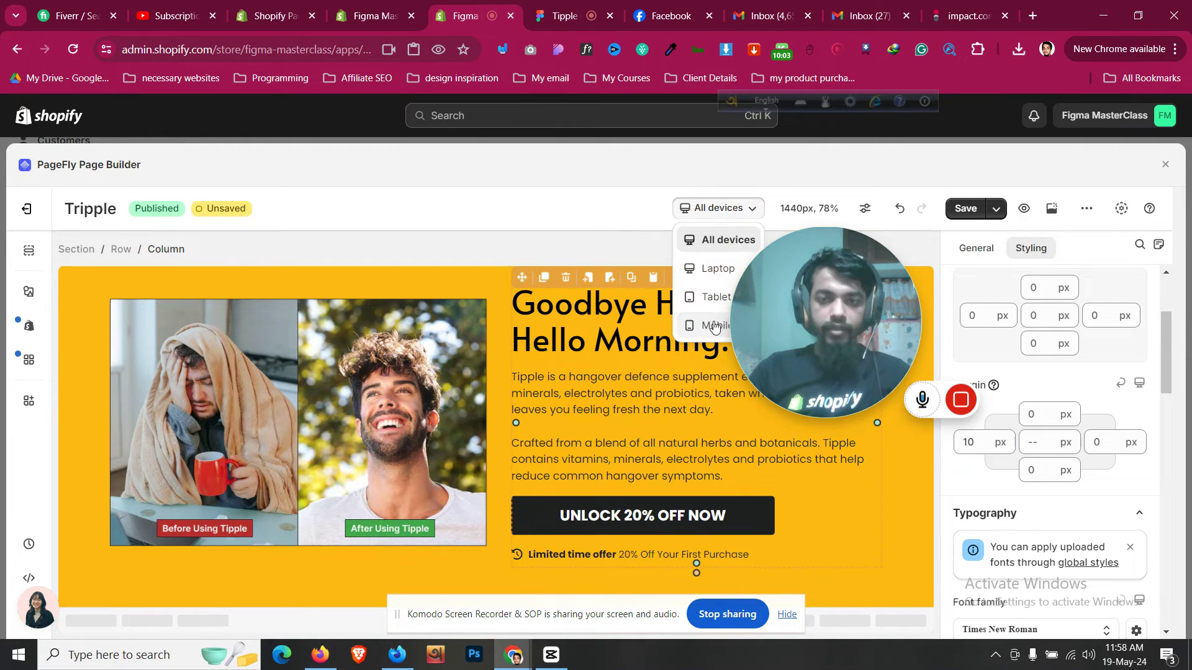
click(708, 325)
click(973, 441)
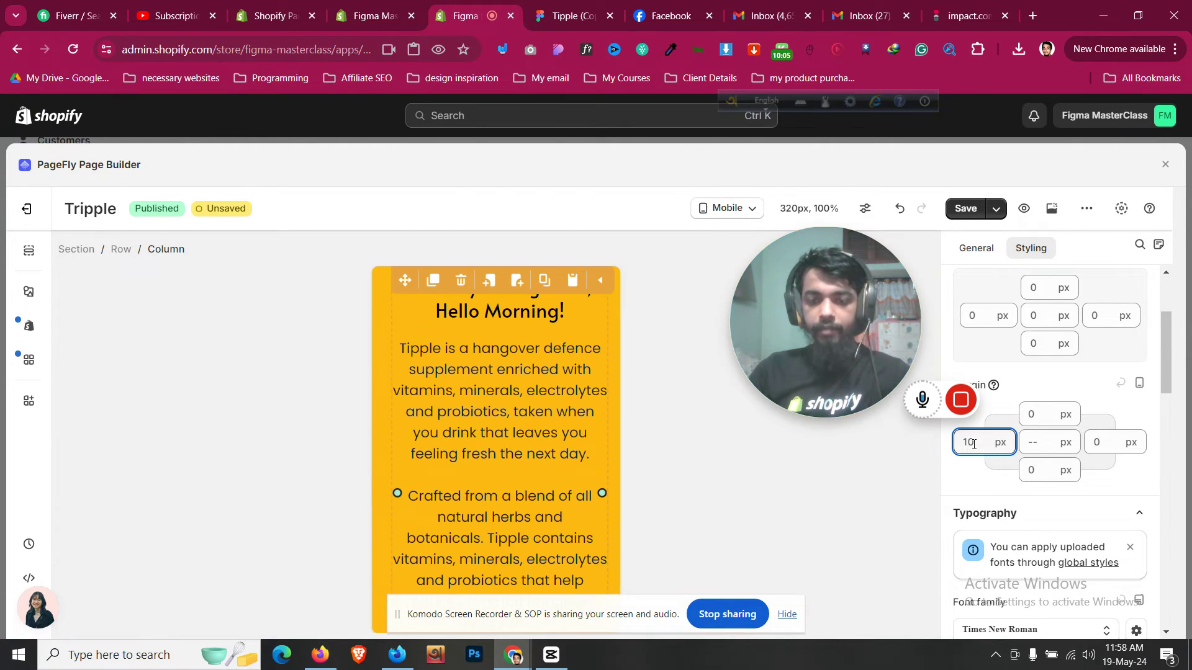
scroll(475, 445, up, 3)
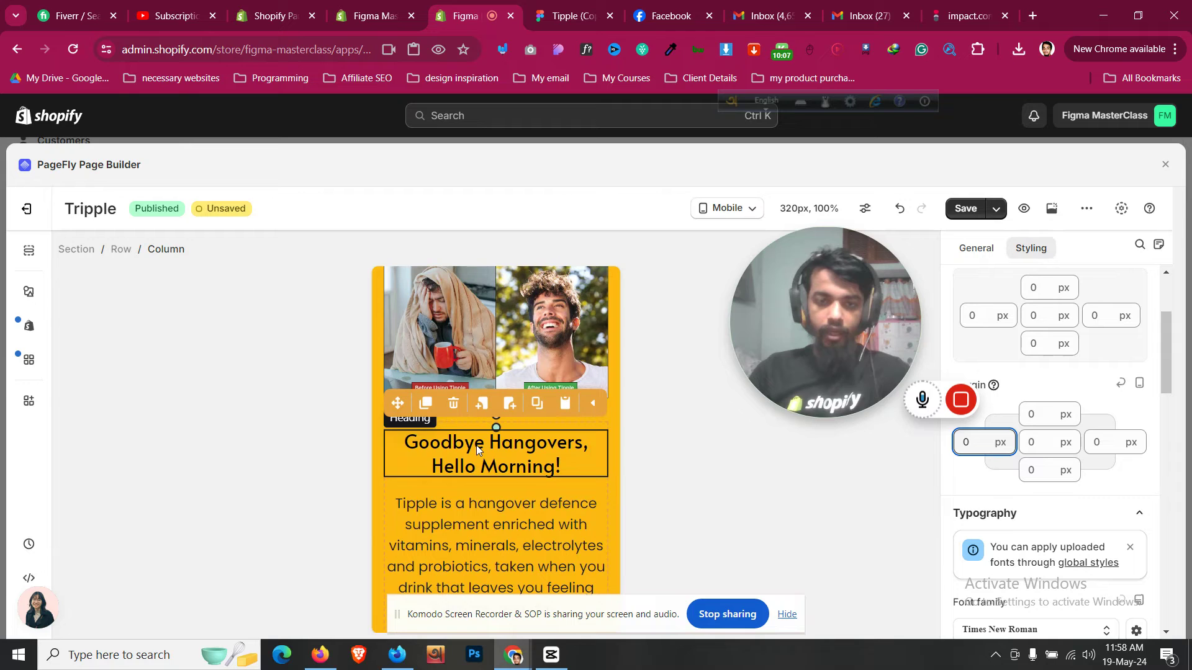
Examine the spacing of the "Goodbye Hangovers" section in Figma's mobile design
click(380, 491)
scroll(388, 471, up, 2)
click(566, 16)
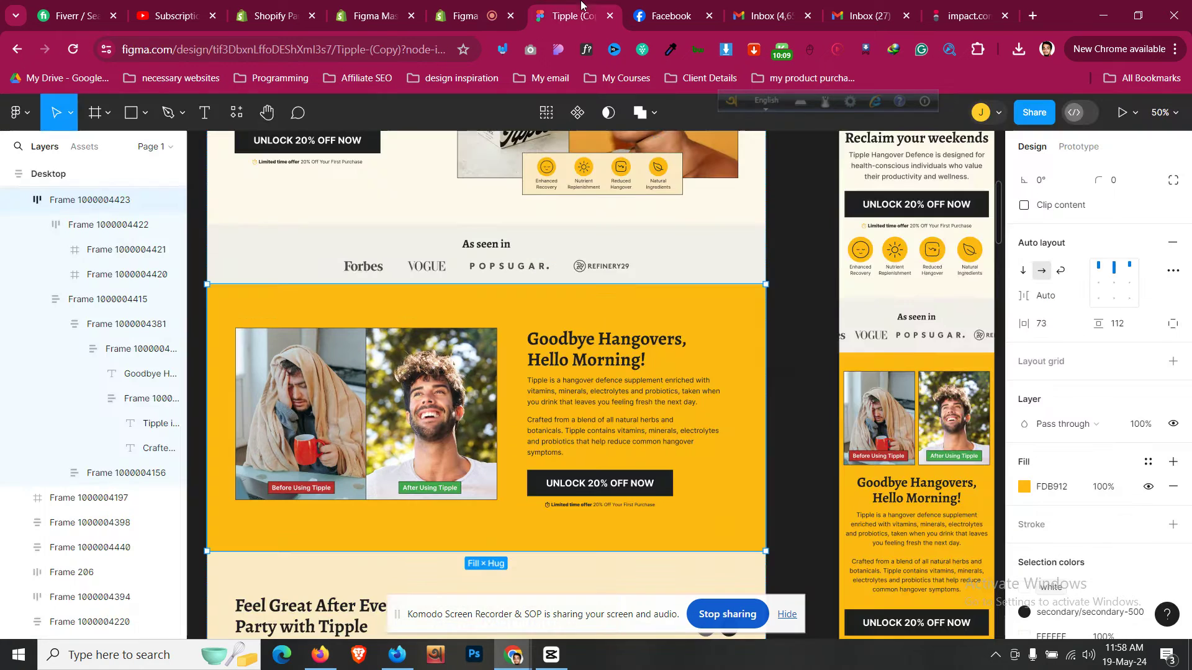
scroll(891, 498, down, 1)
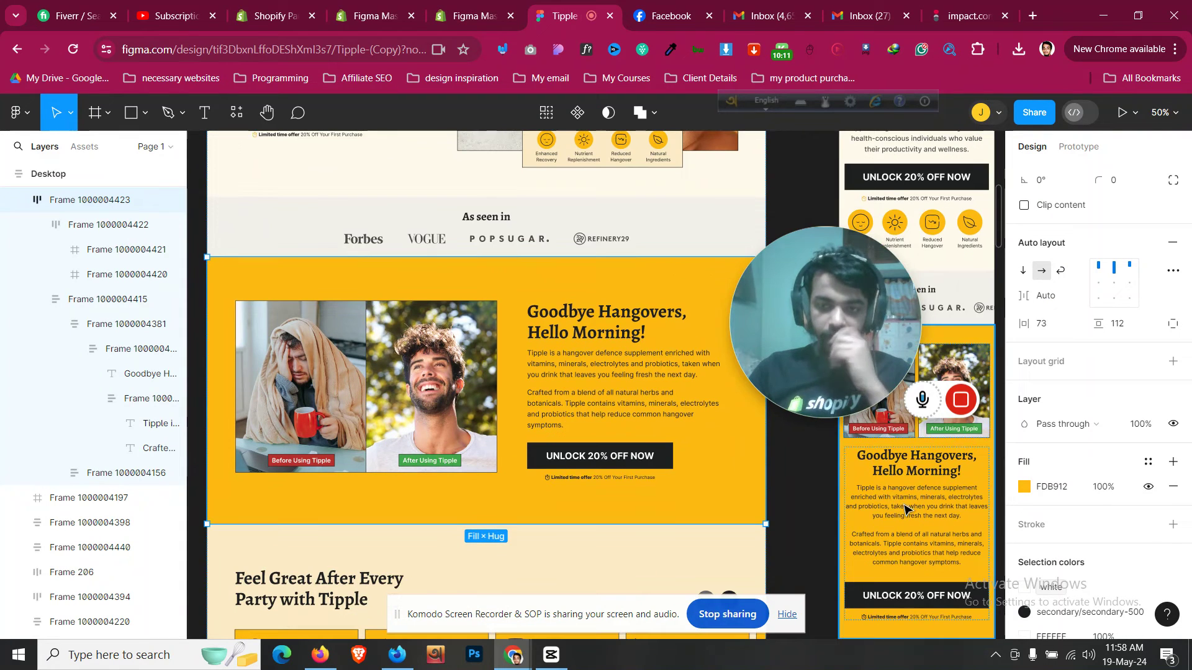
scroll(906, 510, down, 1)
scroll(906, 511, up, 3)
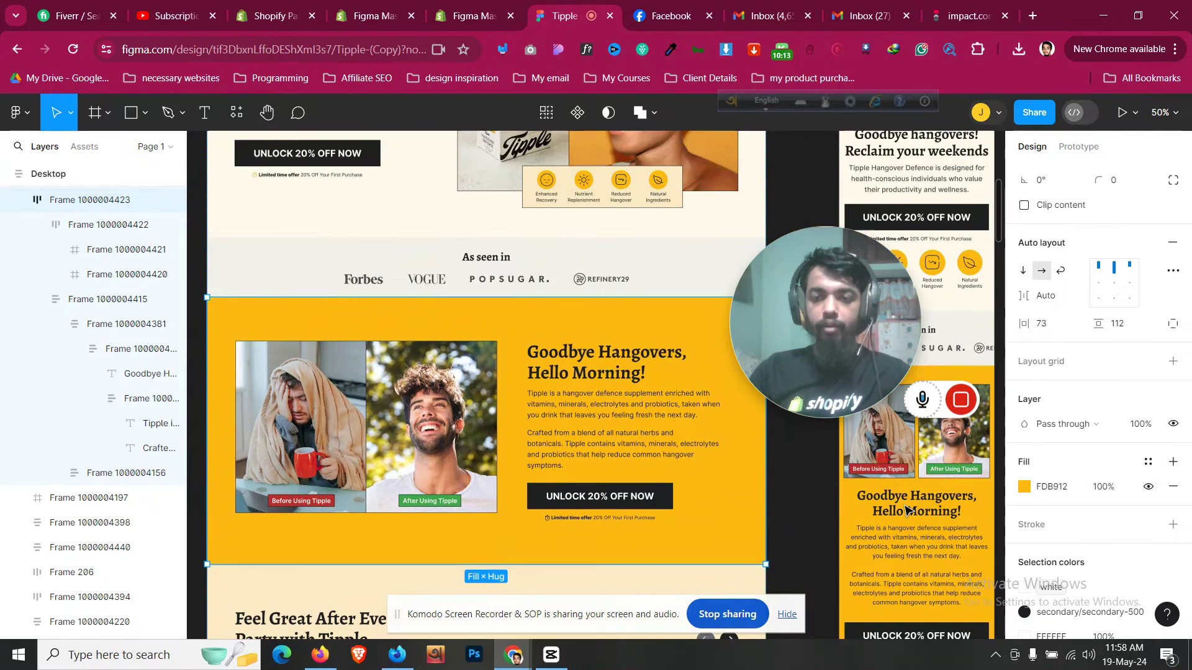
click(472, 15)
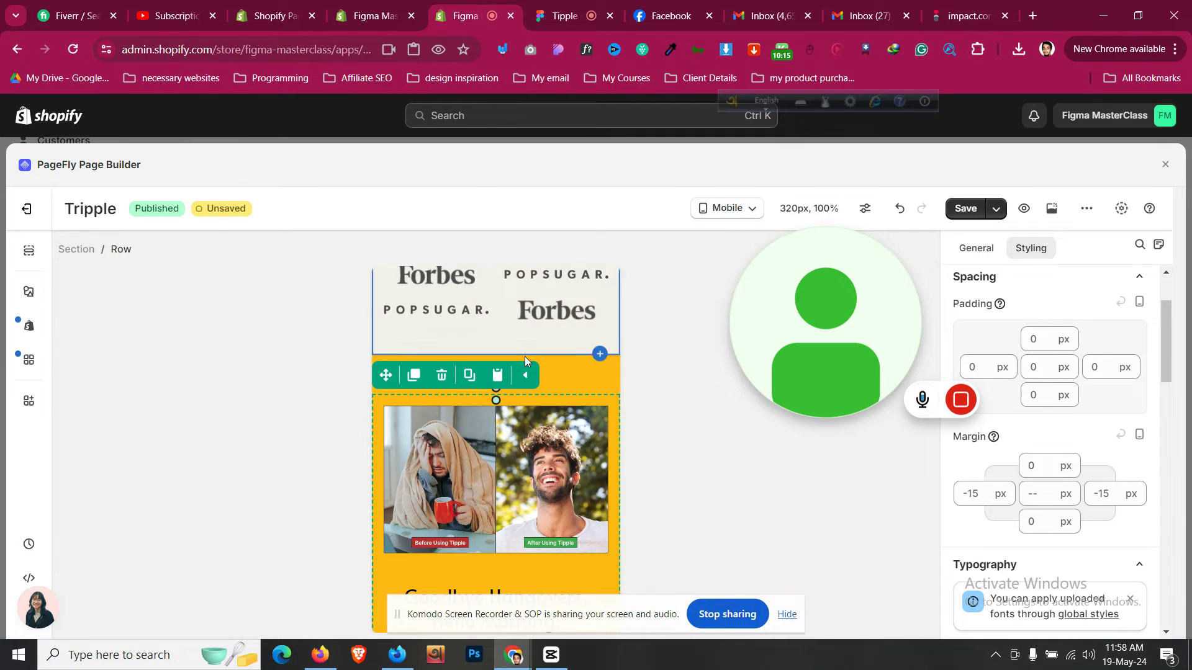
Set the yellow section's top and bottom padding to 20 px in the mobile view
click(553, 360)
scroll(553, 360, down, 6)
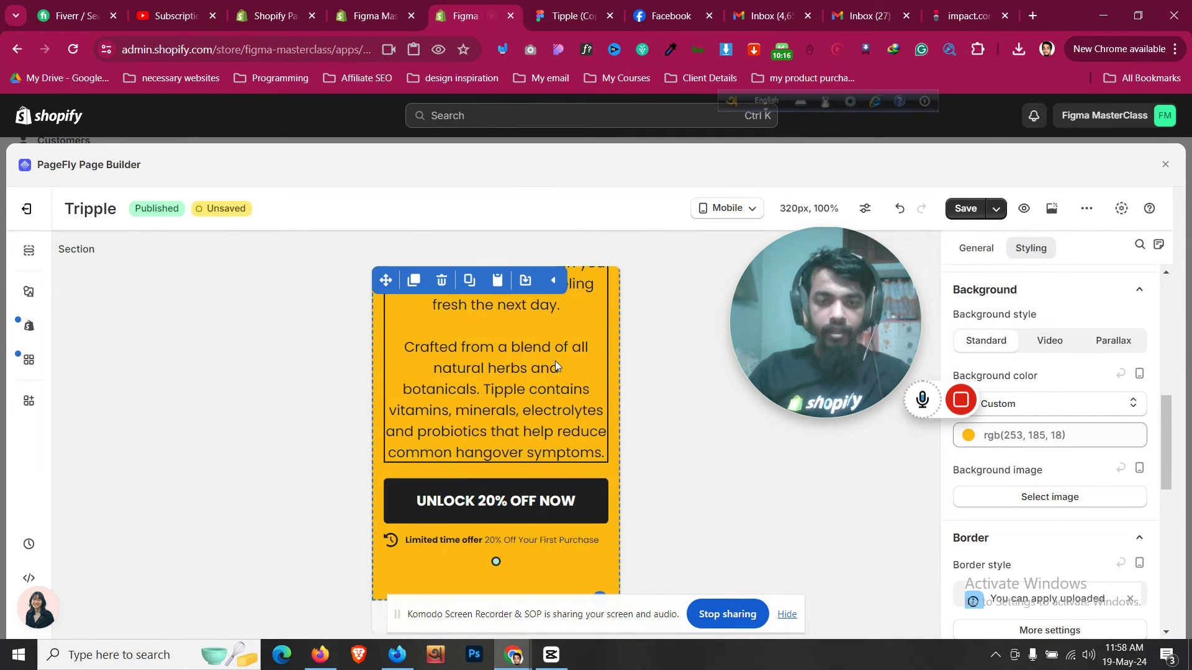
scroll(1130, 490, up, 1)
scroll(1105, 492, up, 4)
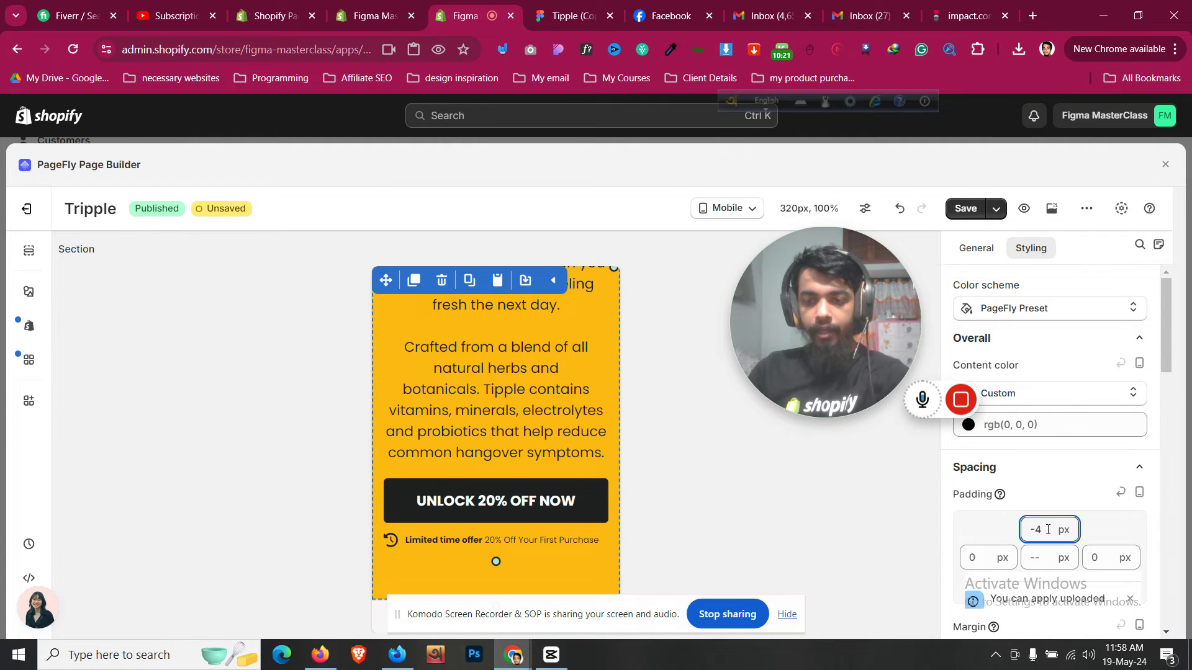
scroll(1106, 539, down, 1)
click(1049, 507)
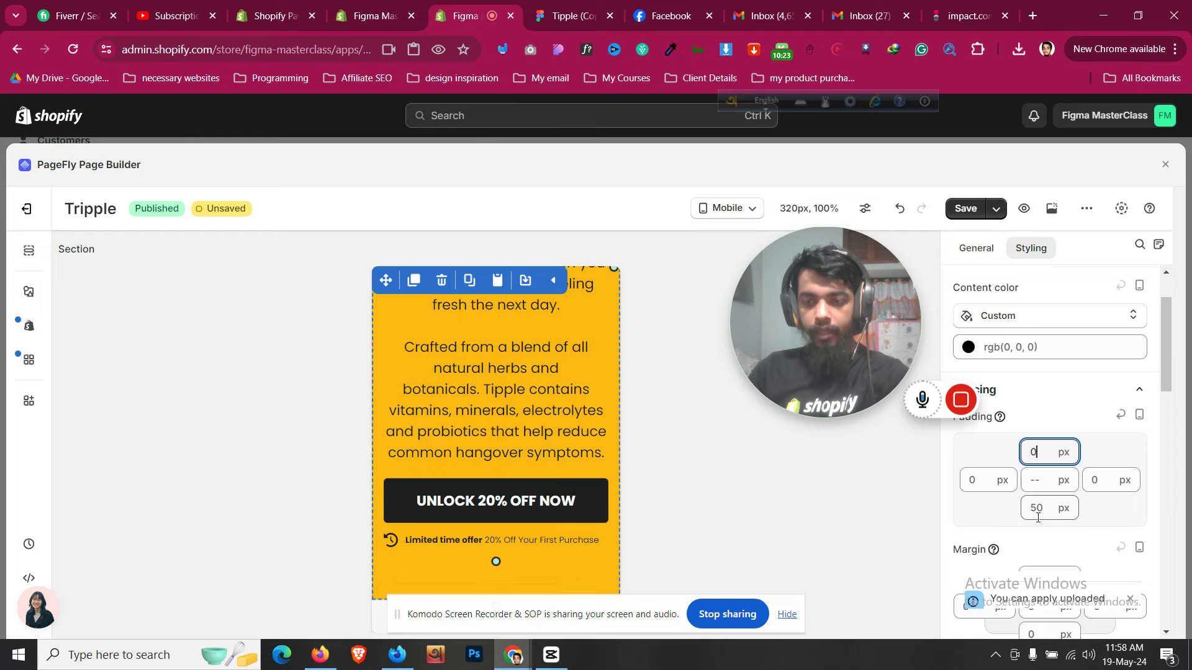
scroll(568, 483, up, 5)
scroll(559, 328, up, 1)
scroll(518, 439, down, 4)
click(1041, 453)
text(20)
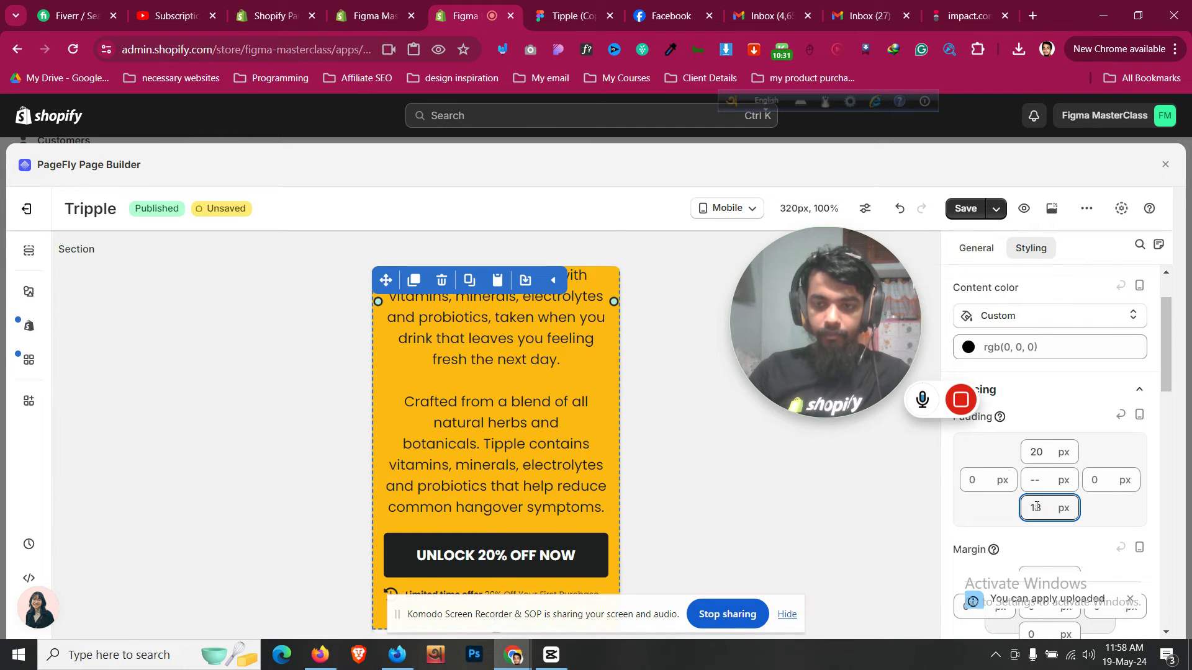
scroll(504, 459, up, 4)
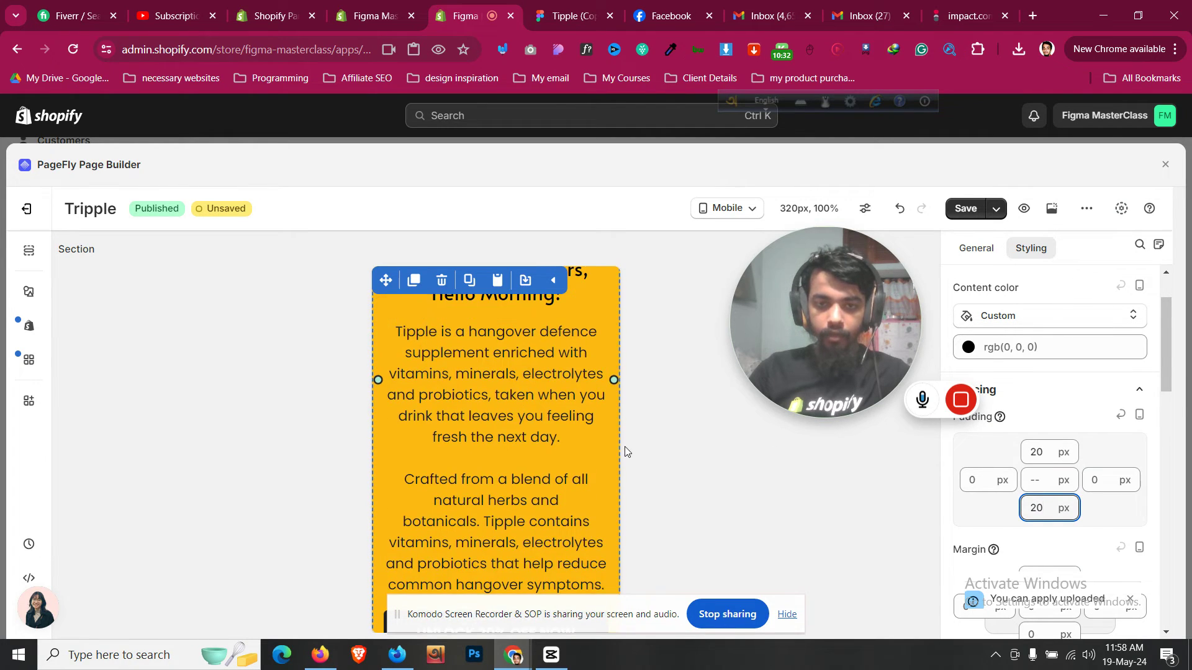
Compare the yellow section's mobile layout with the mobile frame in Figma
scroll(542, 448, up, 2)
scroll(542, 448, down, 4)
click(576, 13)
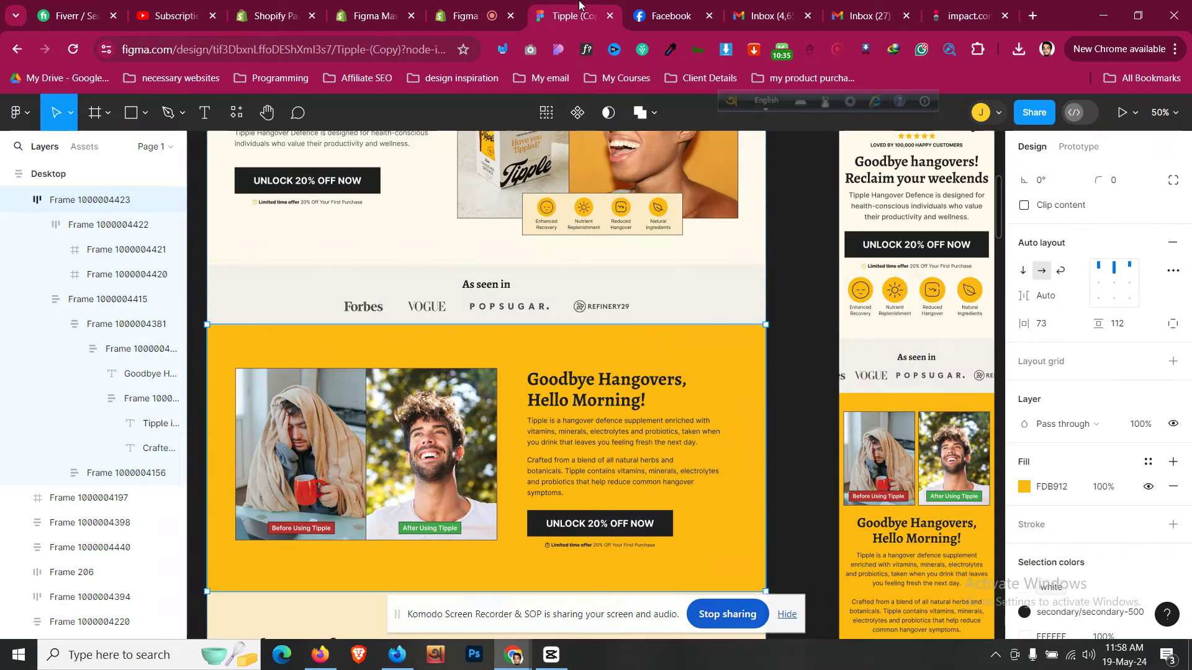
click(464, 15)
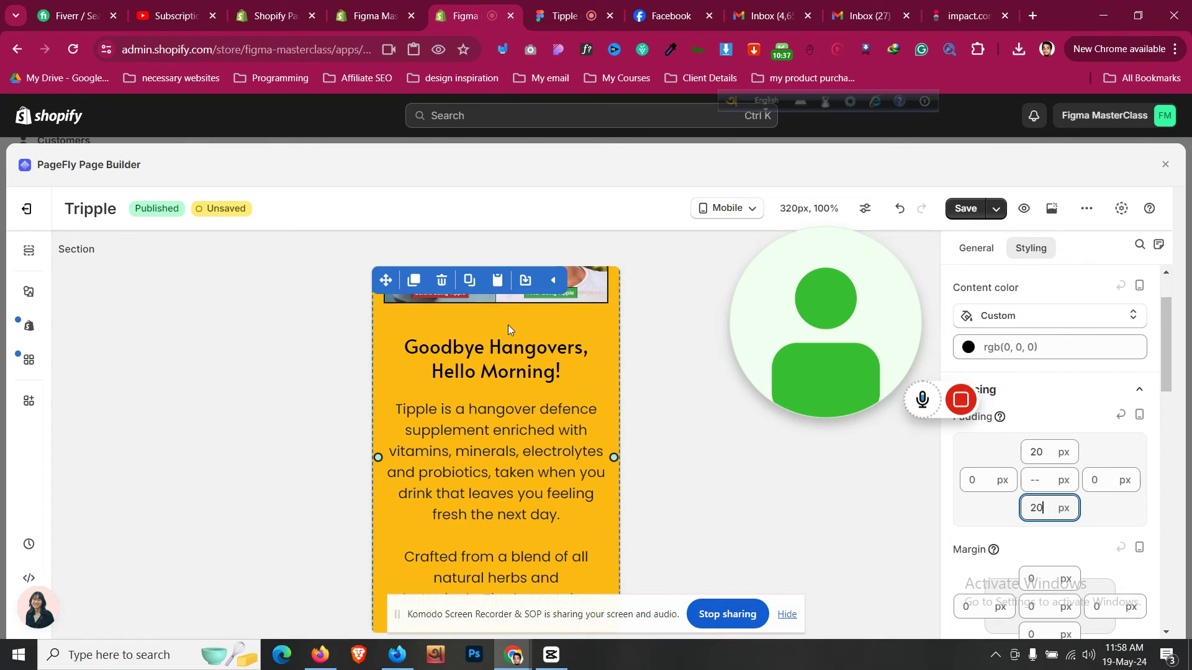
scroll(508, 326, down, 4)
scroll(427, 514, up, 4)
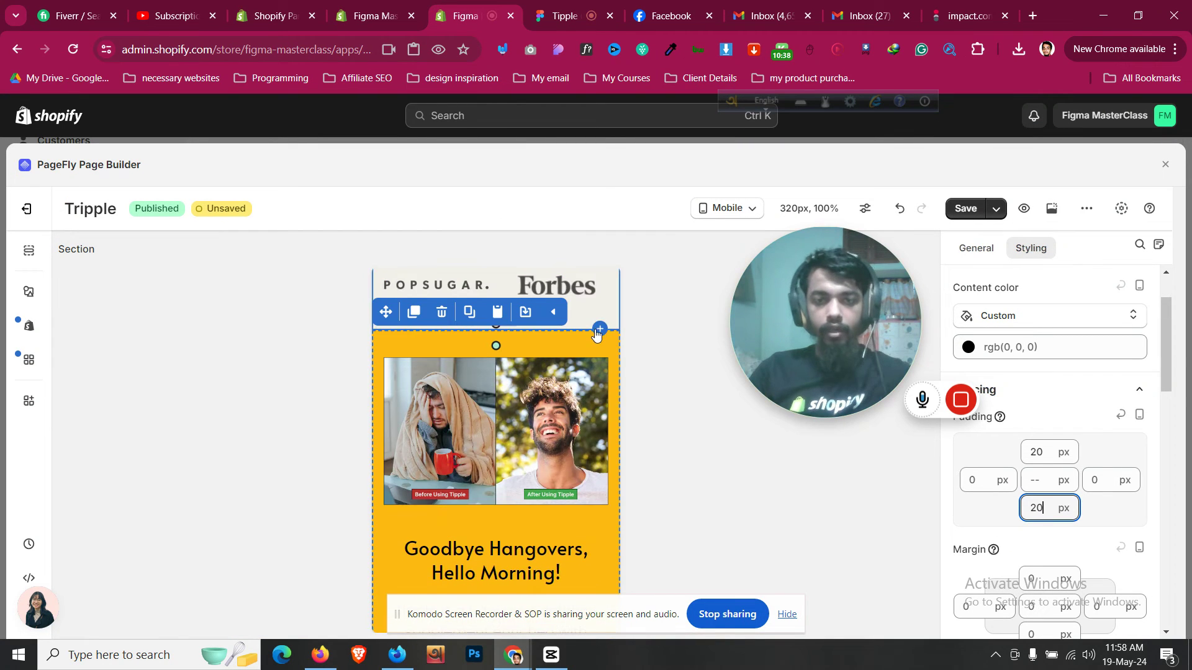
scroll(595, 340, up, 2)
Set the top padding of the hero section's row to 10 px in the mobile view
click(577, 403)
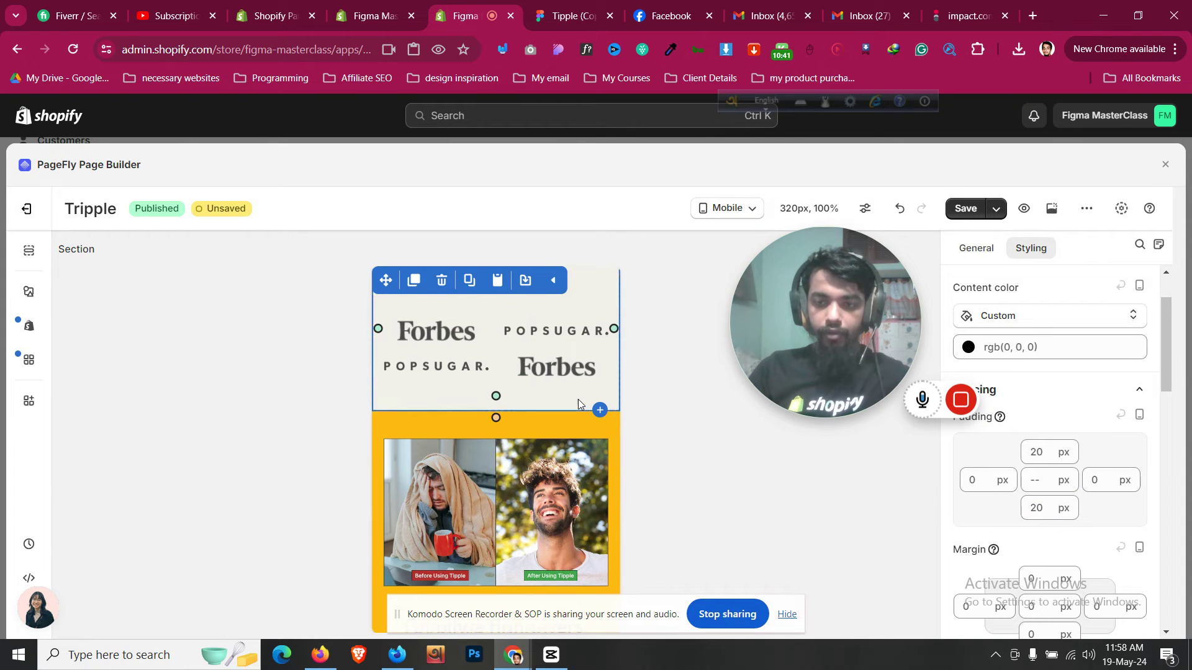
scroll(580, 397, up, 2)
click(581, 391)
scroll(581, 391, up, 6)
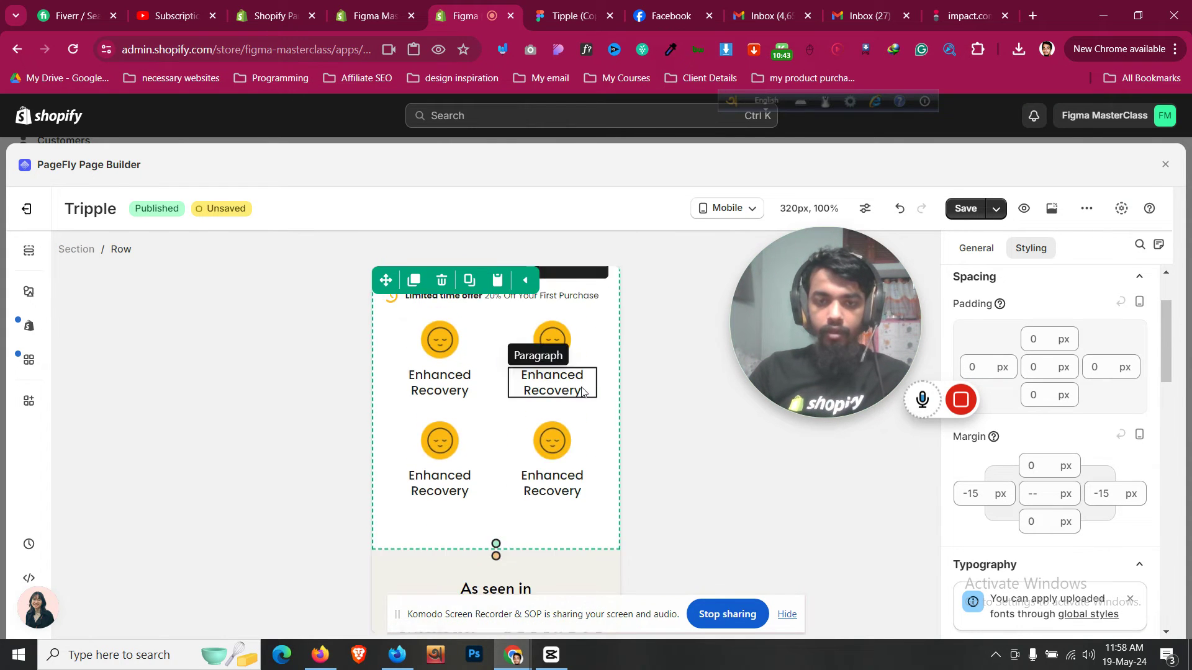
click(577, 402)
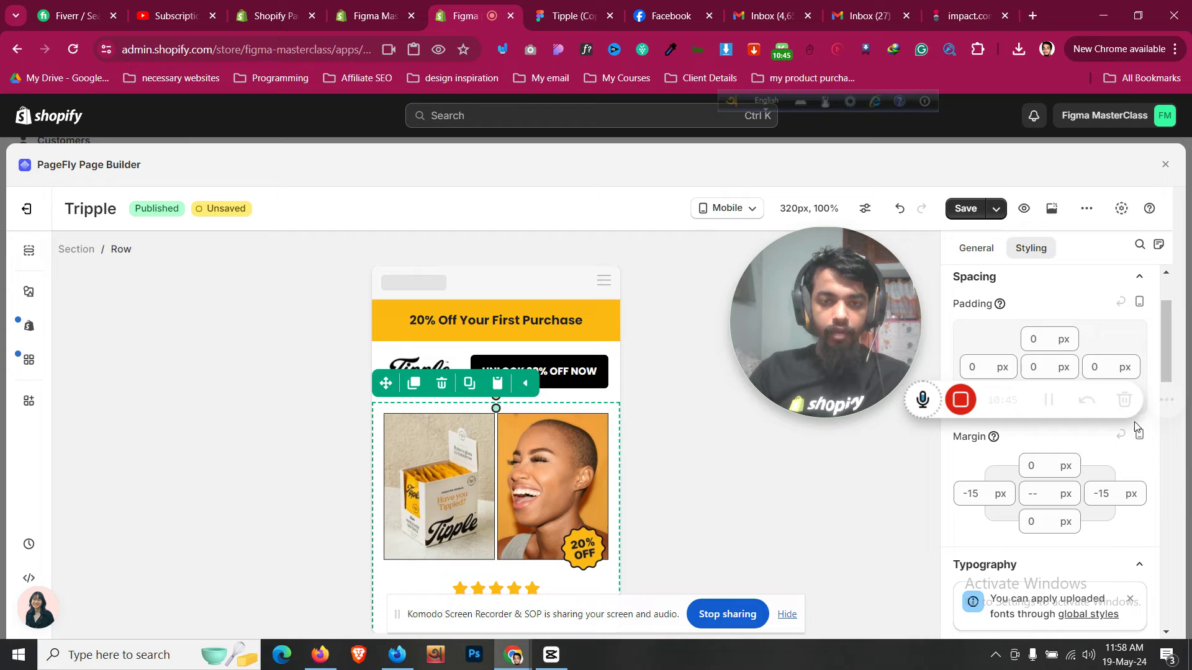
click(1035, 340)
text(10)
Set the "Goodbye Hangovers, Hello Morning!" row to 1 column per line in the tablet view
click(749, 209)
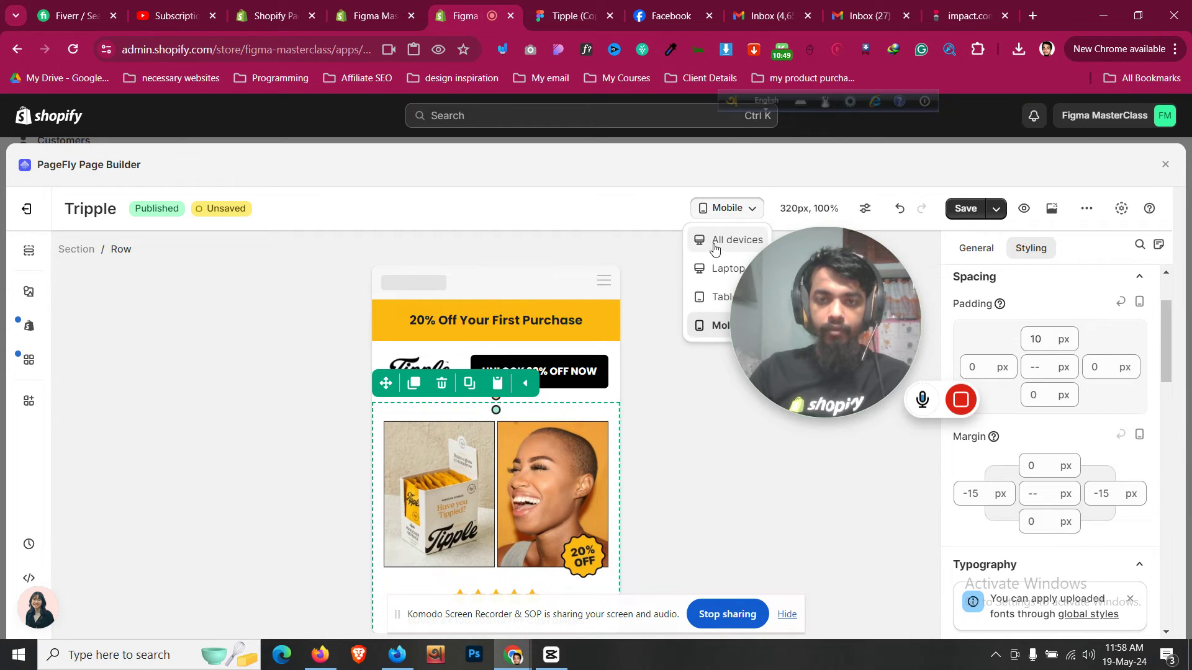
click(717, 297)
scroll(593, 422, down, 15)
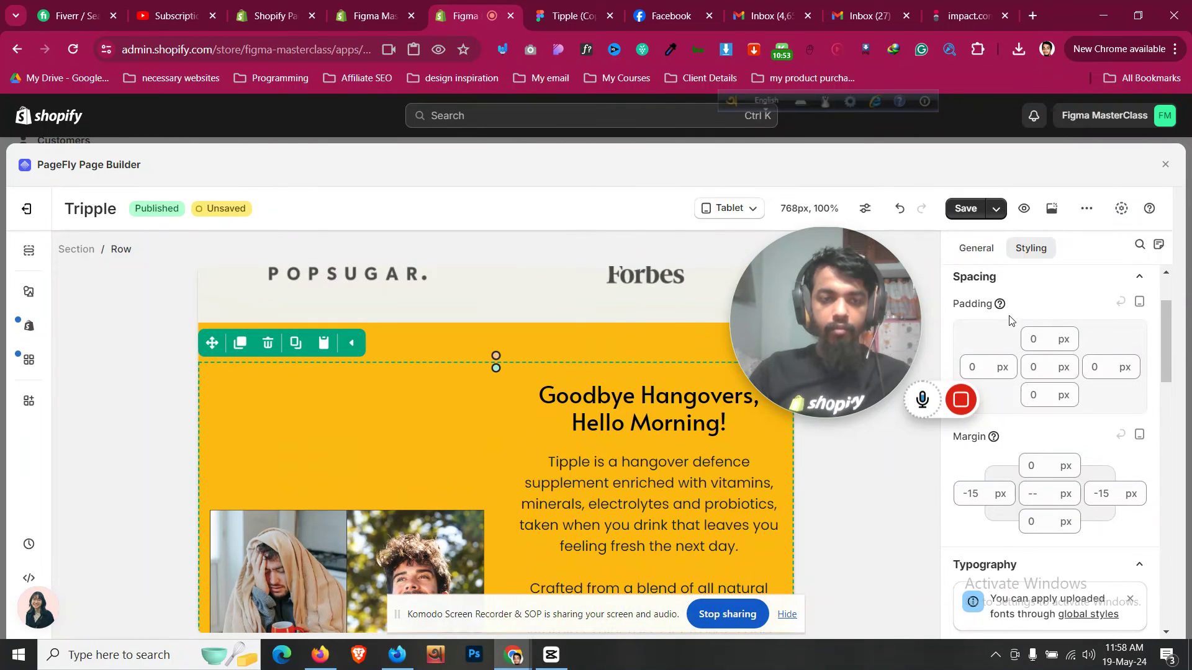
click(970, 249)
click(959, 448)
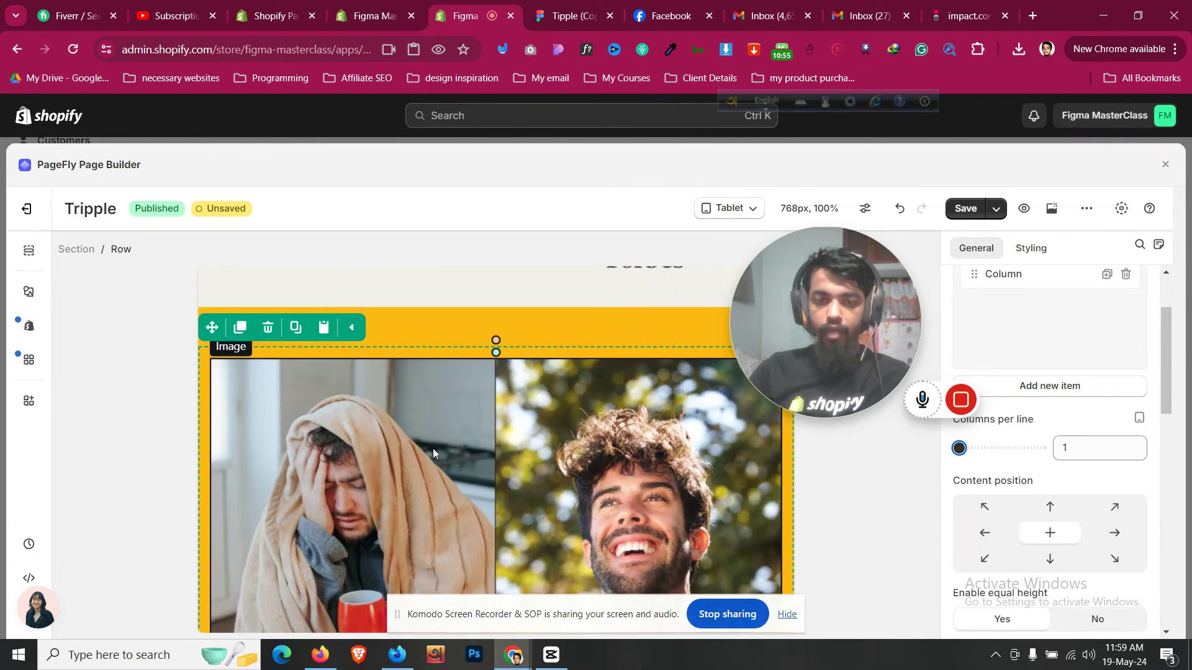
Set the yellow section's top and bottom padding to 30 px in the tablet view
scroll(433, 448, down, 2)
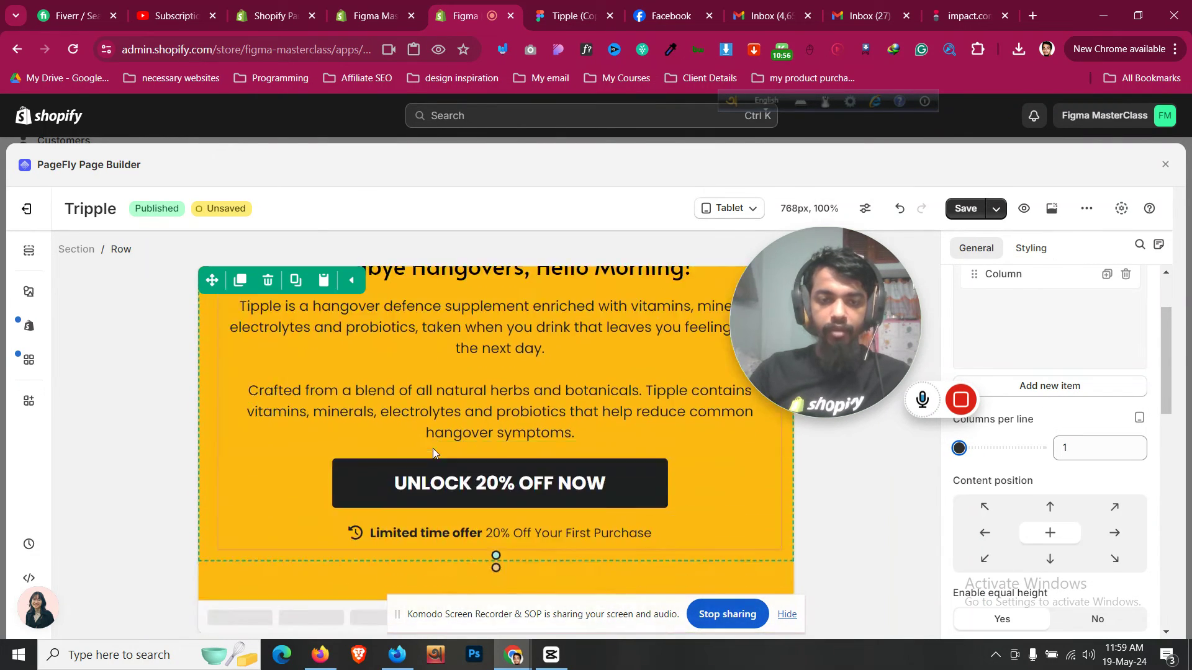
click(330, 578)
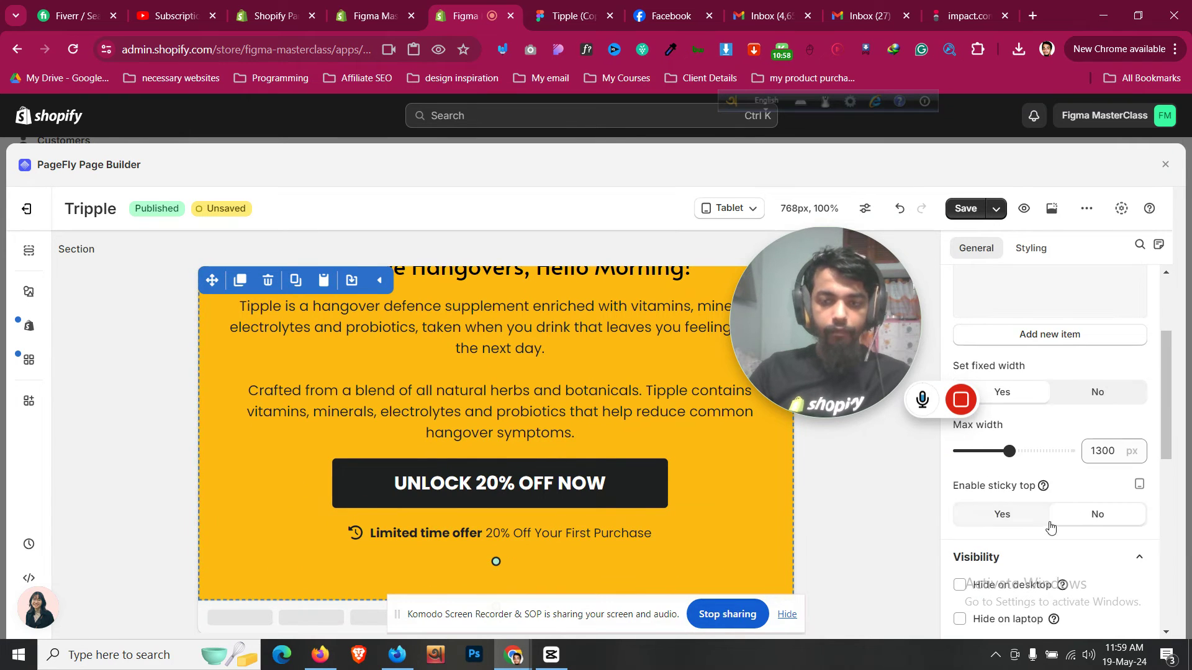
click(1030, 249)
text(420)
scroll(367, 426, up, 5)
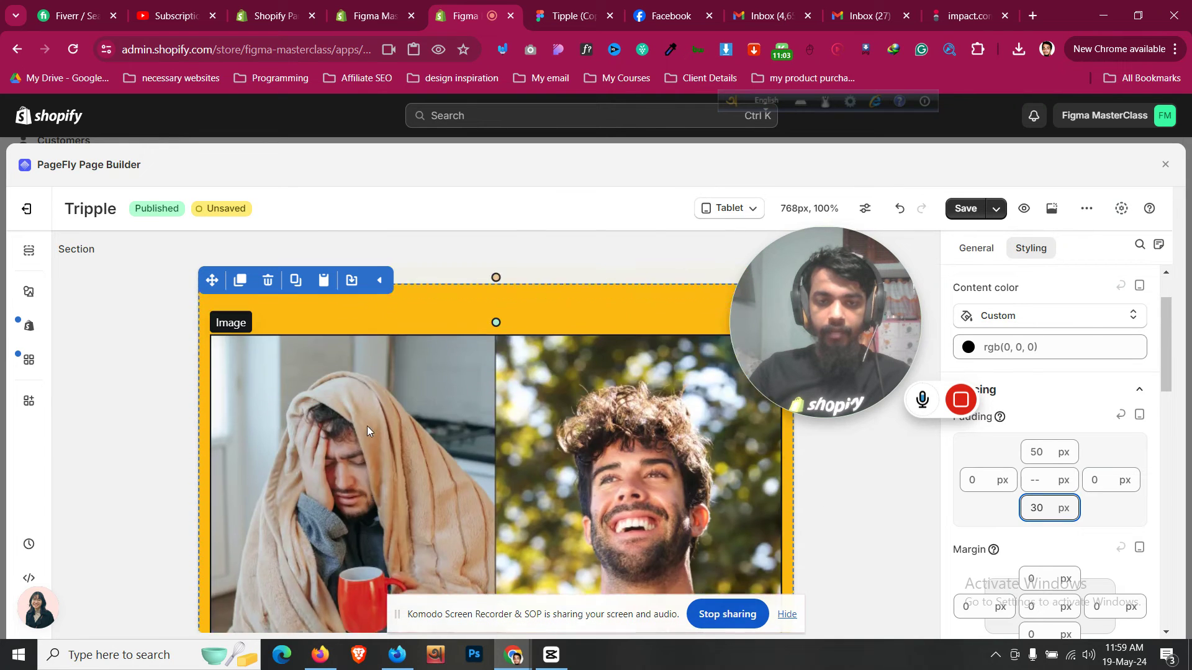
click(1033, 449)
text(27)
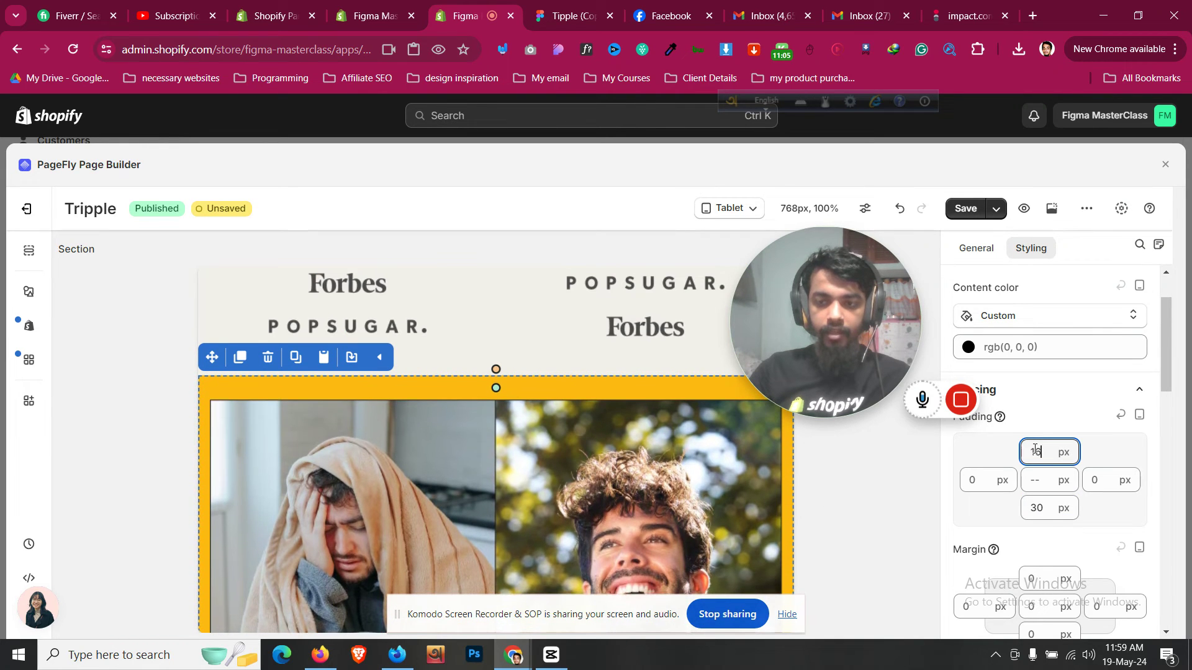
key(BackSpace)
key(BackSpace)
text(30)
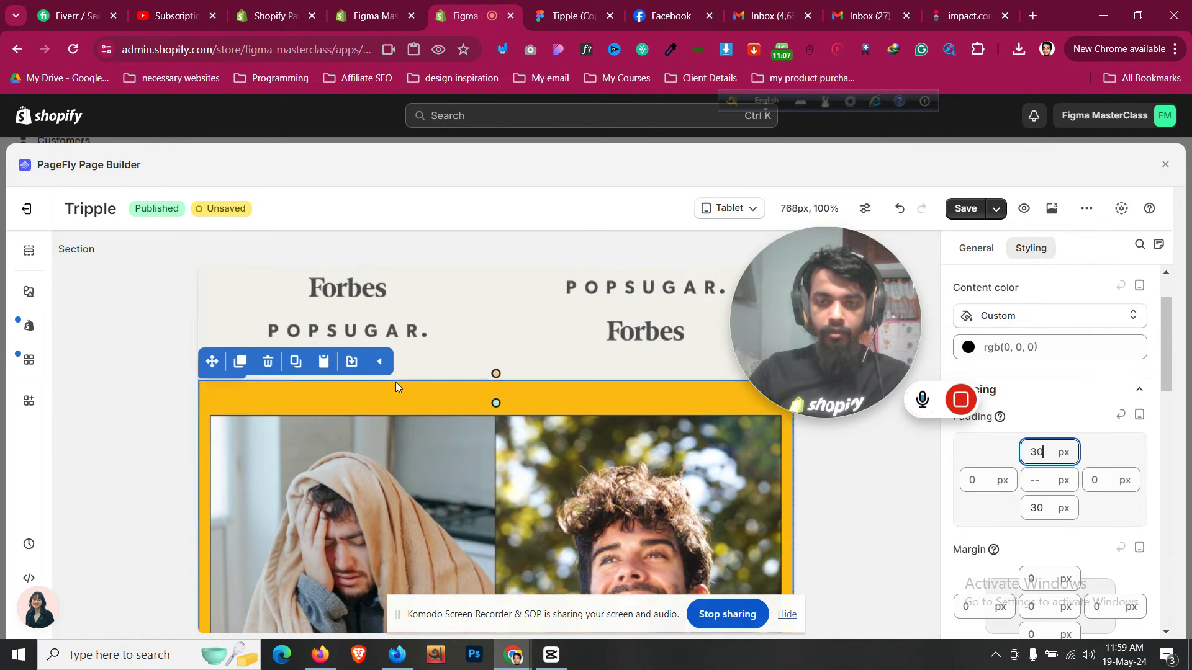
Set the logo header section's top and bottom padding to 0 px in the tablet view
scroll(396, 381, up, 3)
click(414, 305)
scroll(413, 309, up, 10)
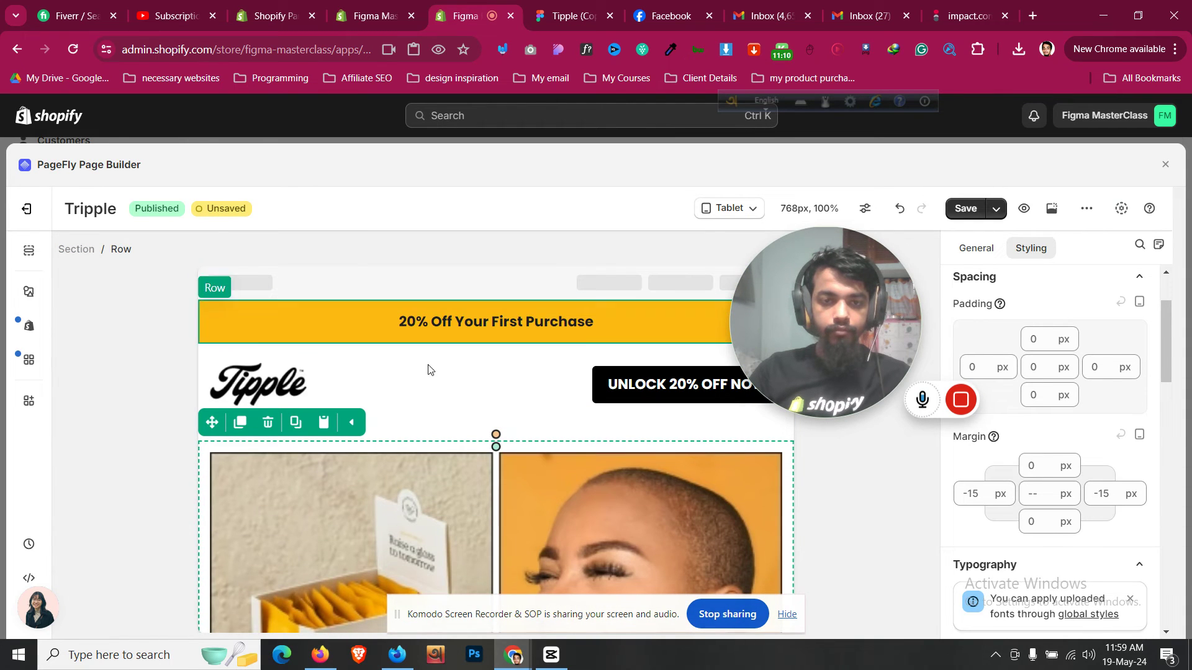
click(456, 351)
double_click(1034, 452)
text(0)
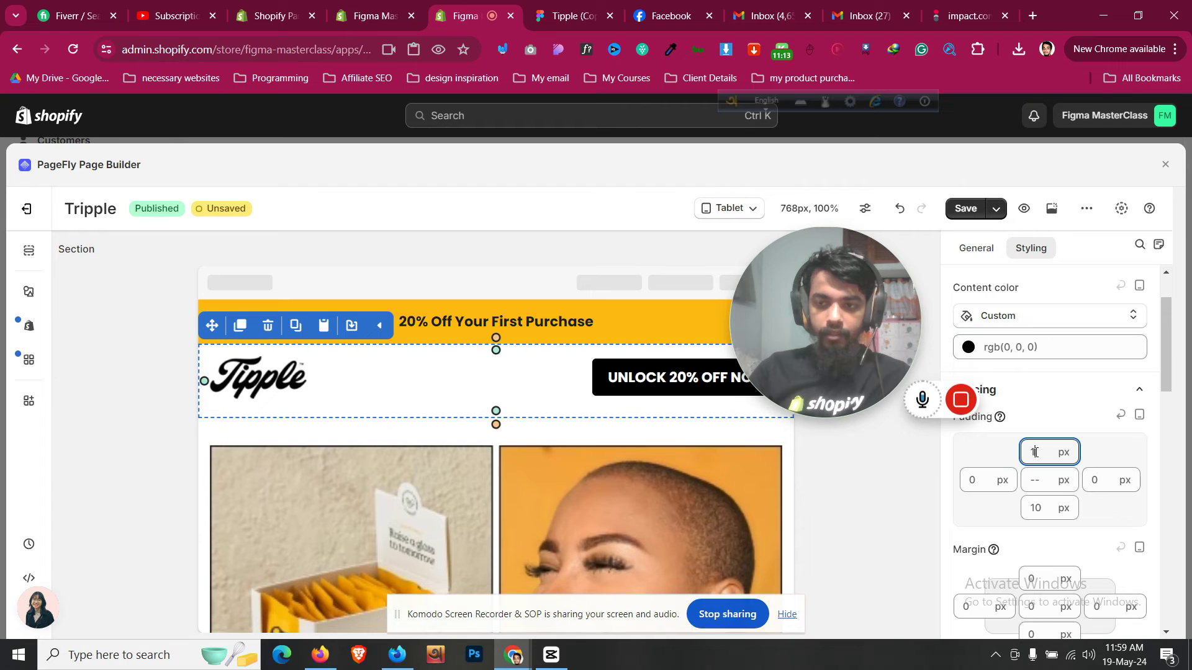
double_click(1036, 506)
text(0)
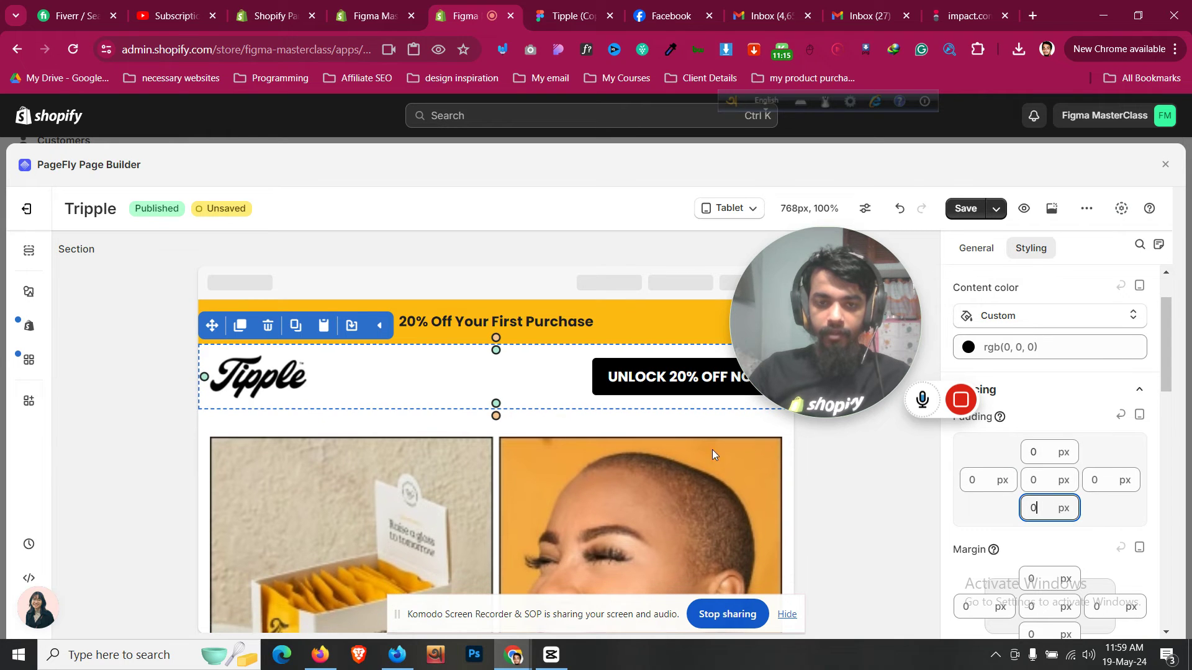
Return the preview to all devices and save the page
click(652, 424)
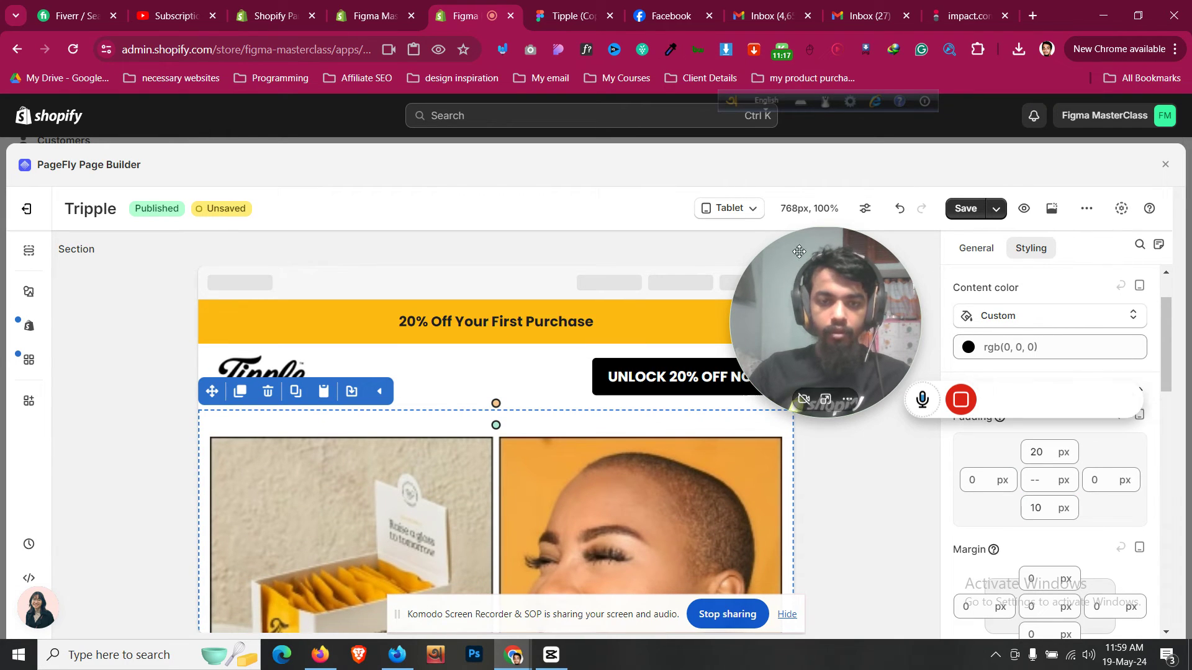
click(729, 209)
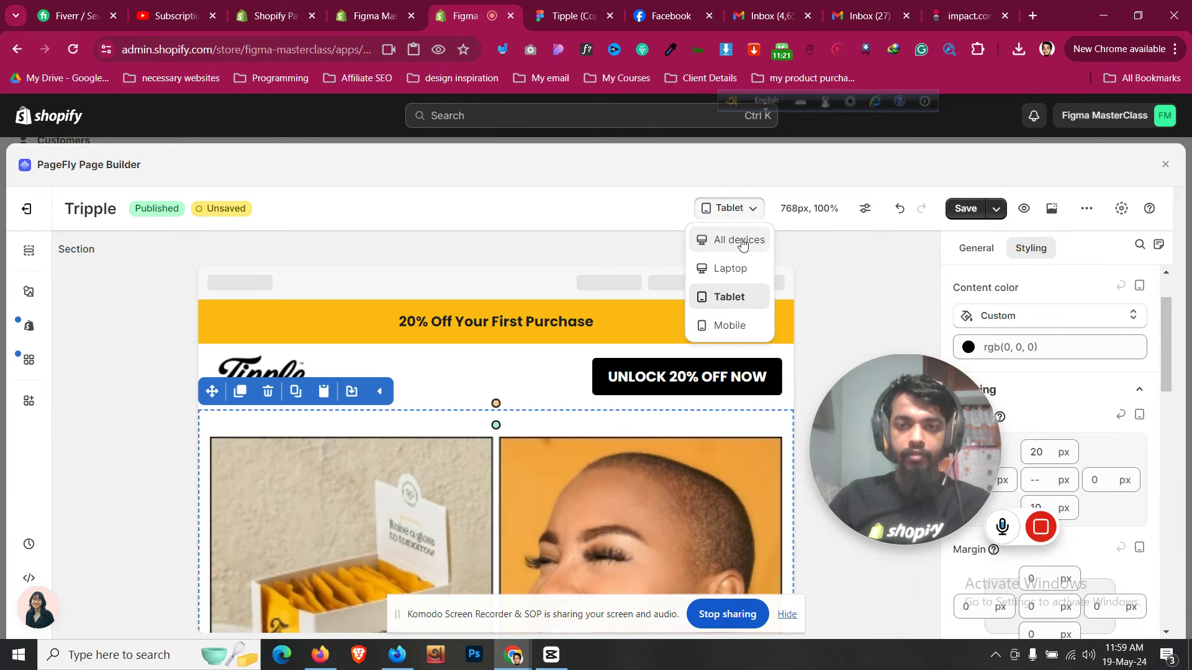
click(736, 240)
scroll(642, 326, down, 2)
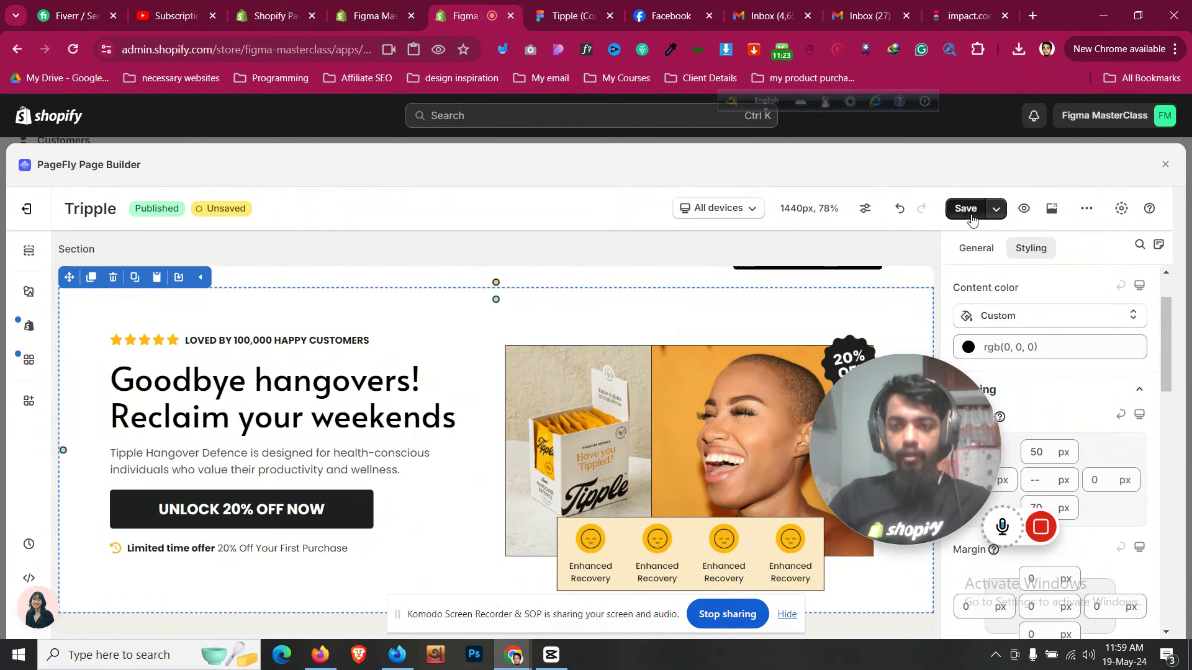
key(ctrl+s)
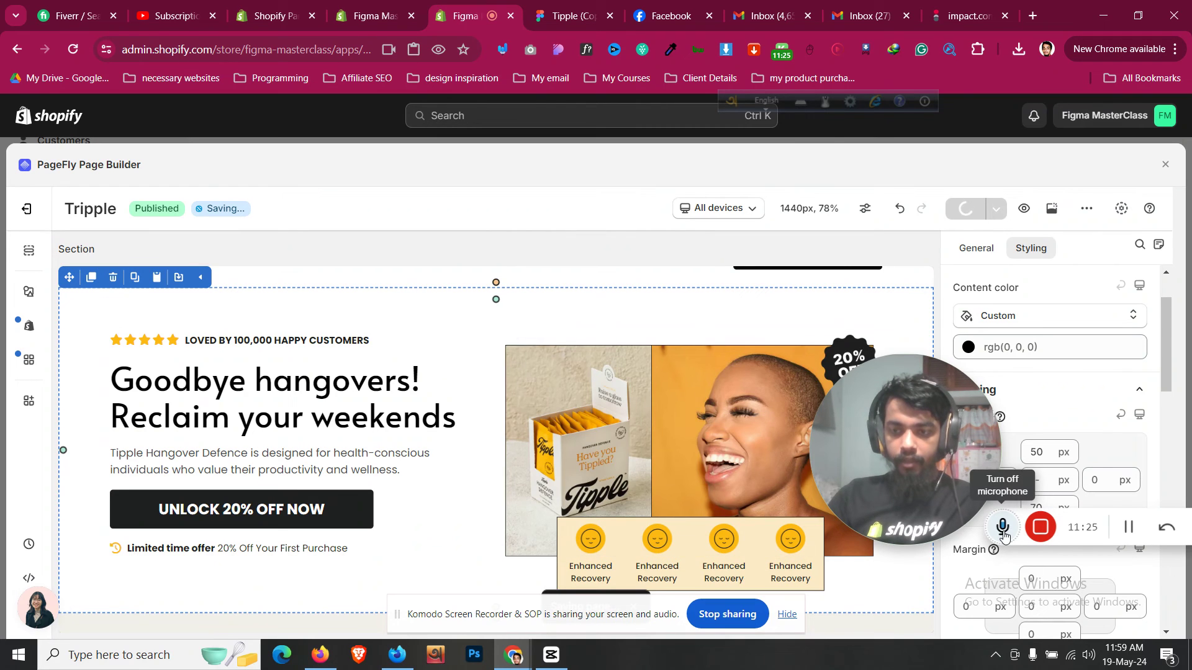
scroll(406, 517, down, 5)
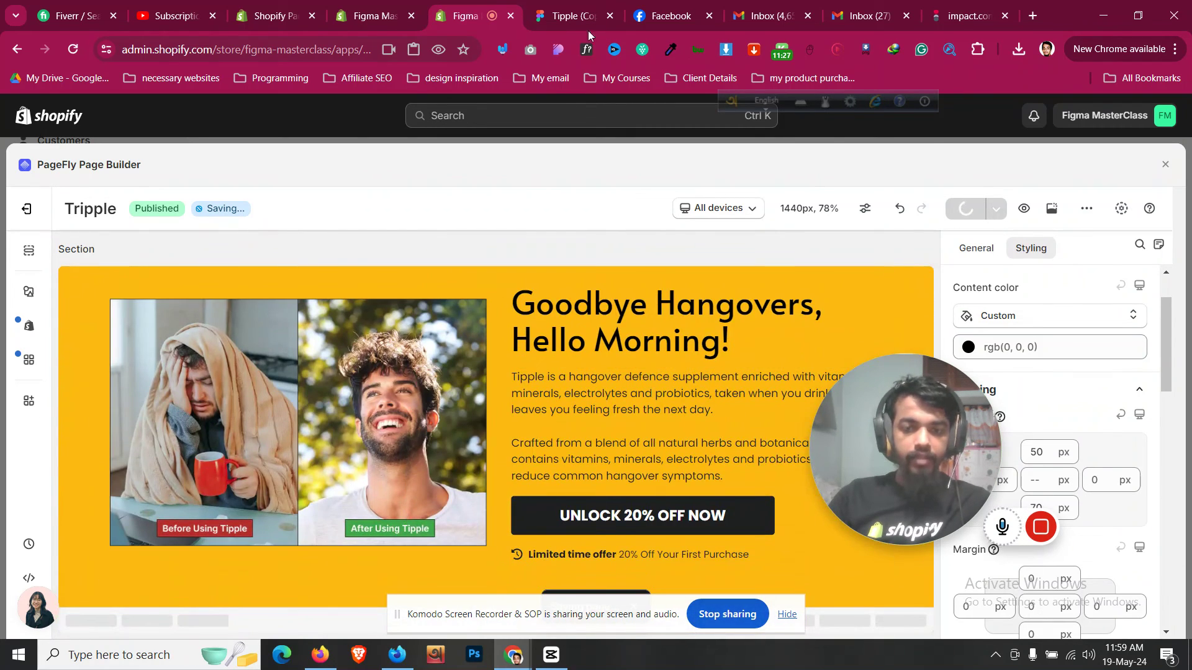
Switch to Figma and examine the remaining desktop sections from "Feel Great After Every Party with Tipple" down to the footer
click(590, 17)
scroll(593, 393, down, 5)
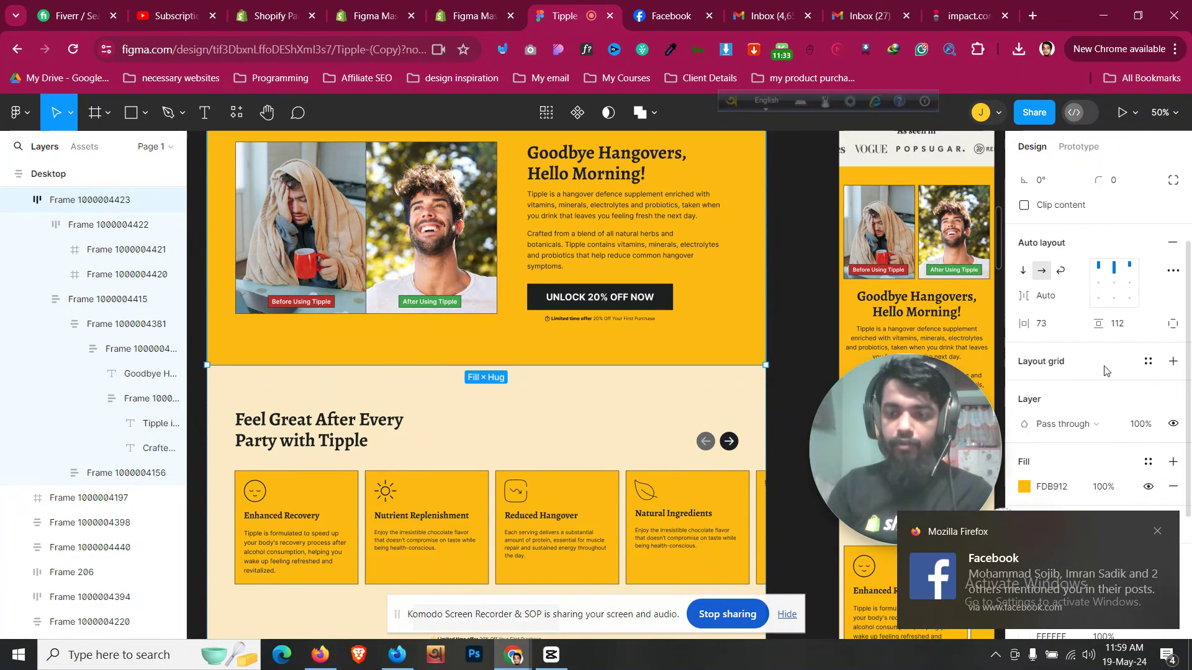
click(1157, 532)
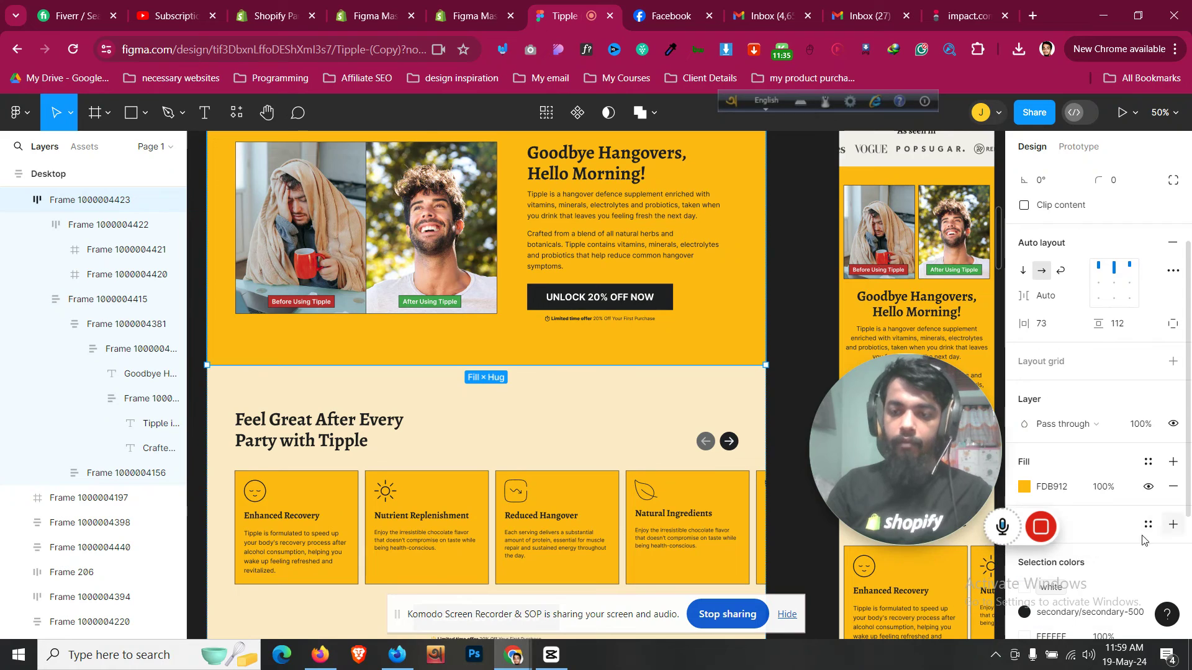
scroll(636, 407, down, 1)
scroll(636, 408, down, 5)
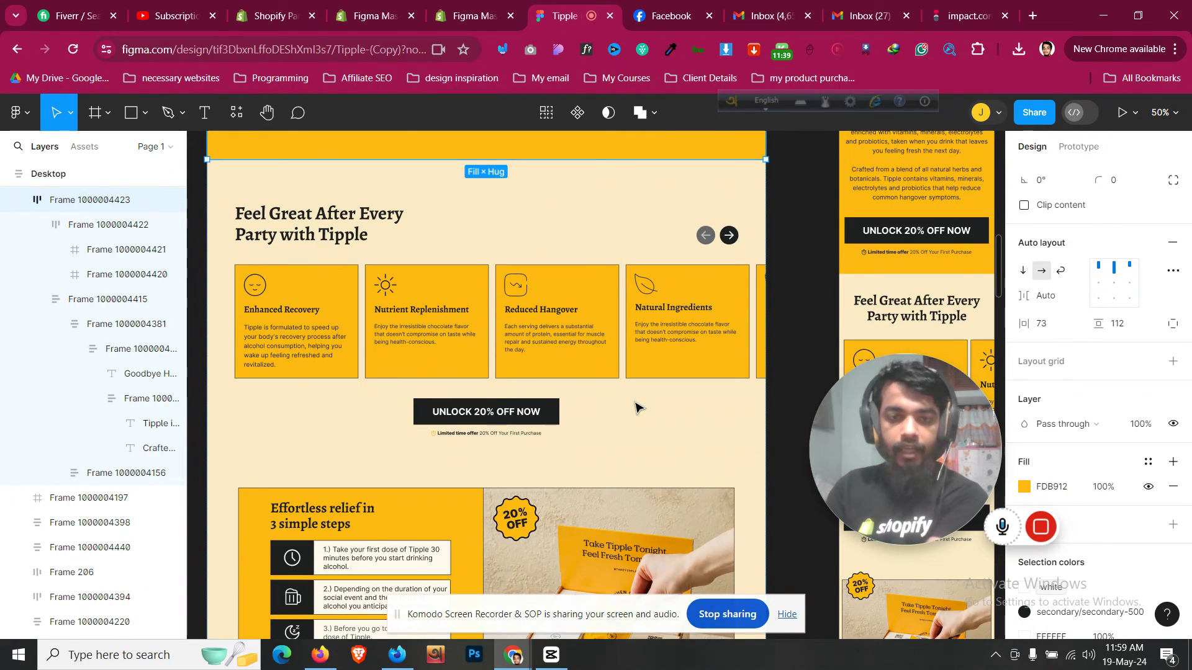
scroll(636, 407, up, 10)
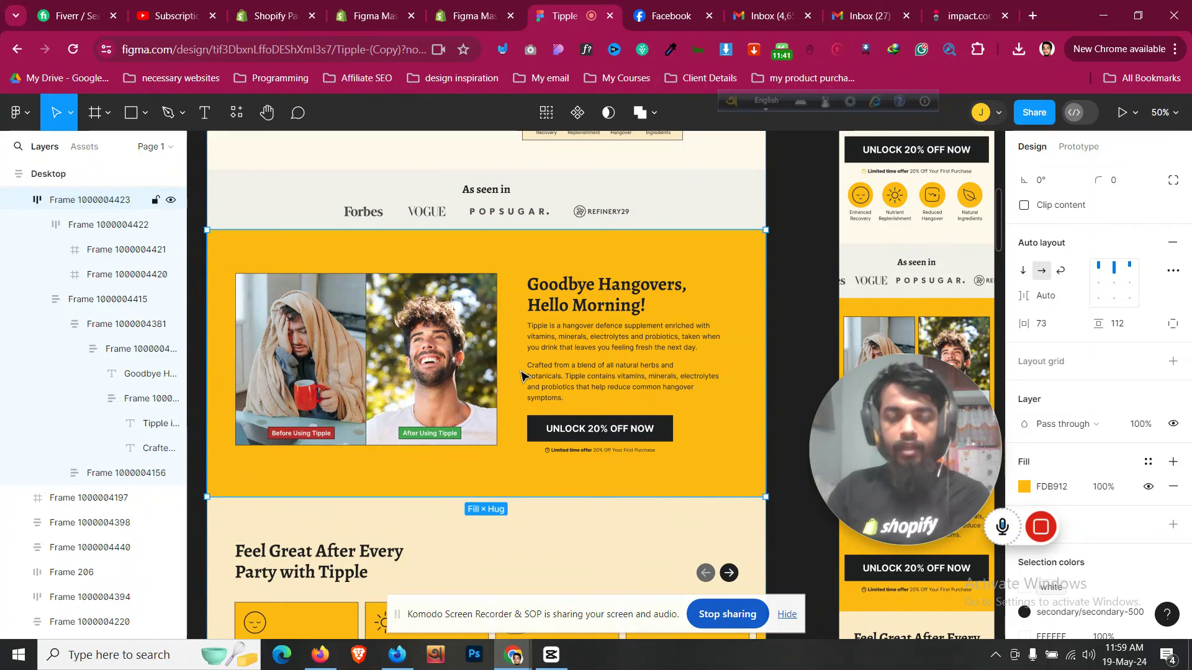
scroll(522, 376, down, 8)
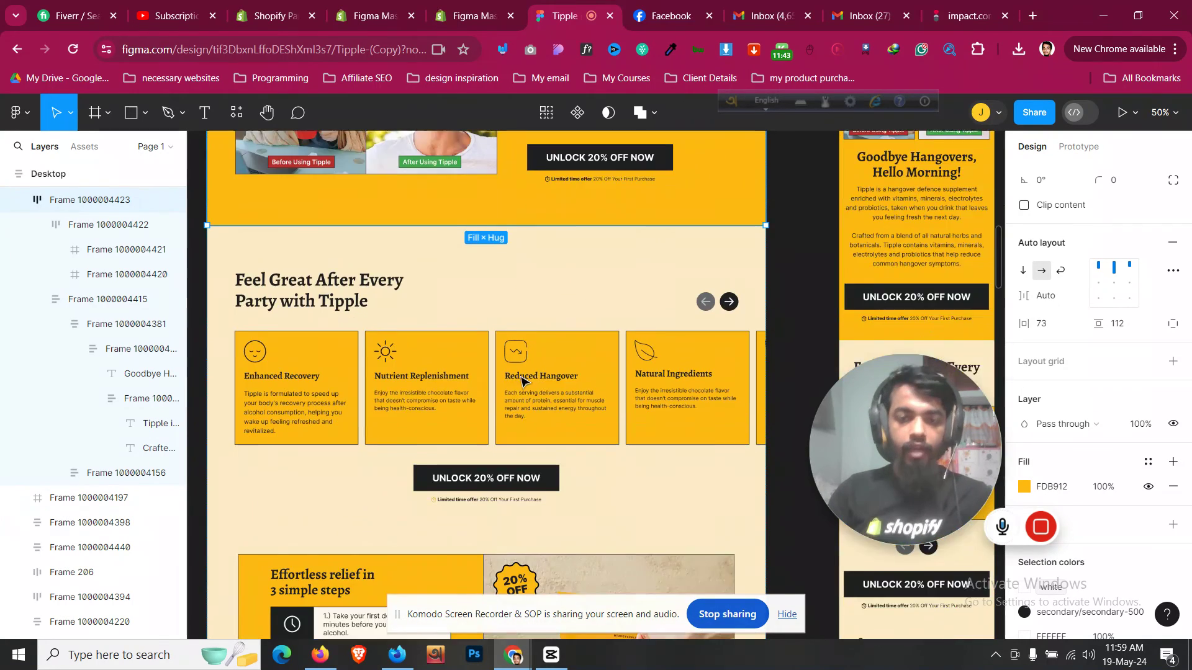
scroll(522, 381, down, 18)
scroll(521, 386, down, 20)
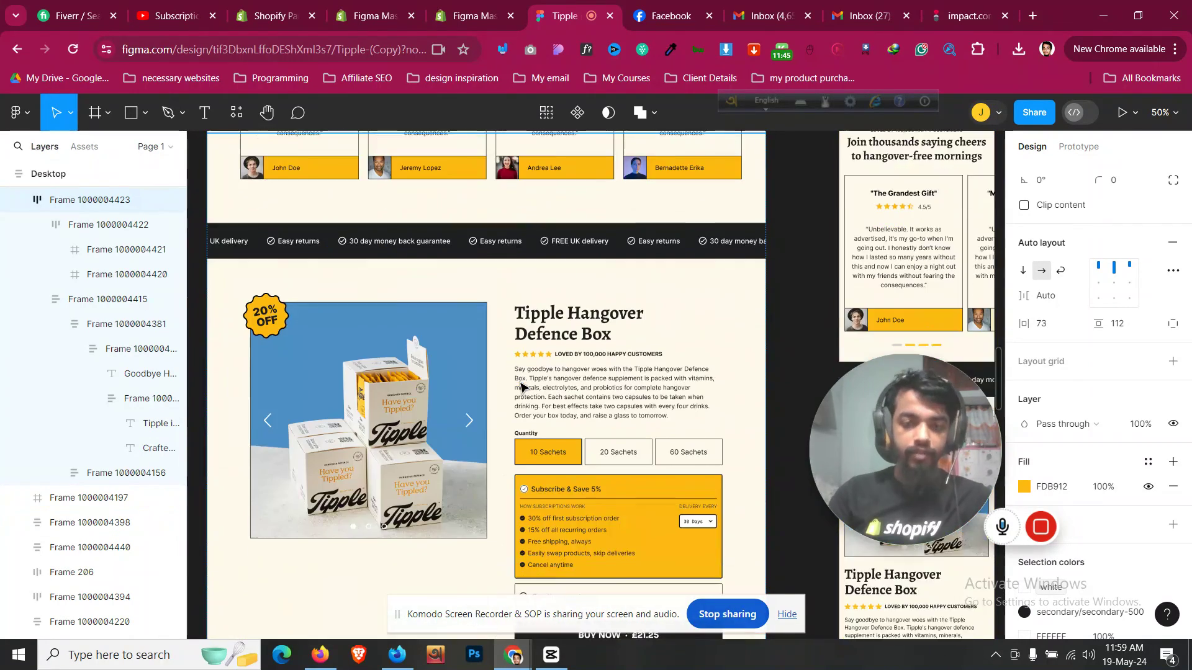
scroll(521, 386, down, 15)
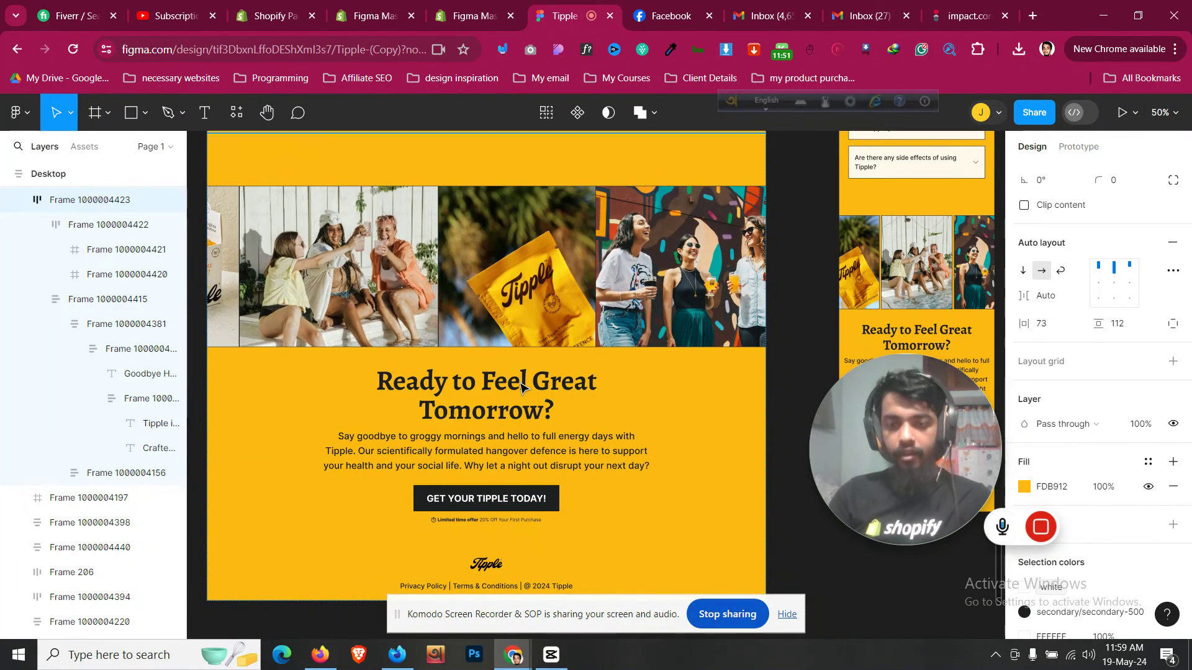
Review the desktop sections from the FAQ back up to "Feel Great After Every Party with Tipple" and select that section's frame
scroll(522, 386, up, 7)
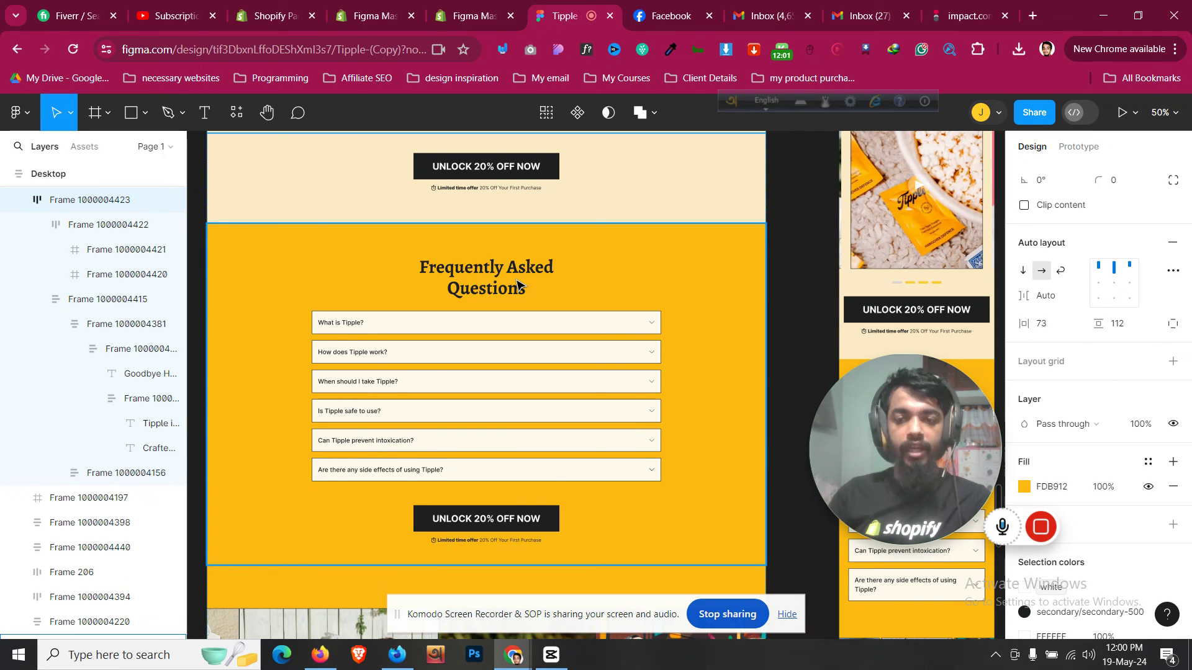
scroll(518, 285, up, 1)
scroll(518, 285, up, 8)
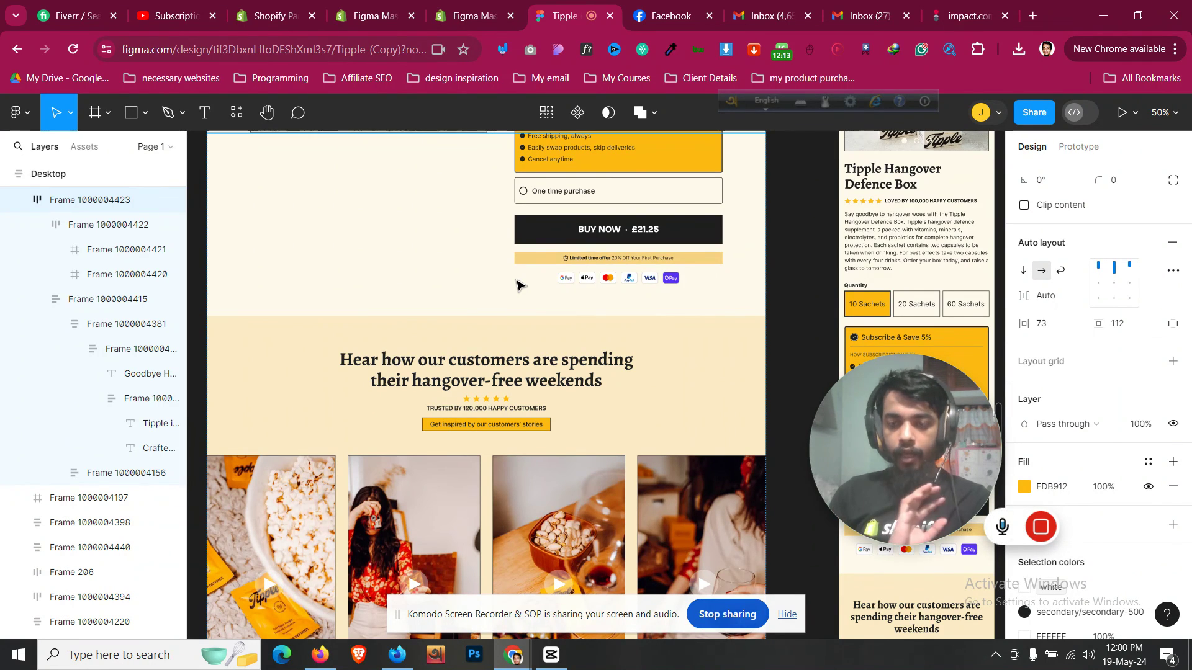
scroll(517, 285, up, 10)
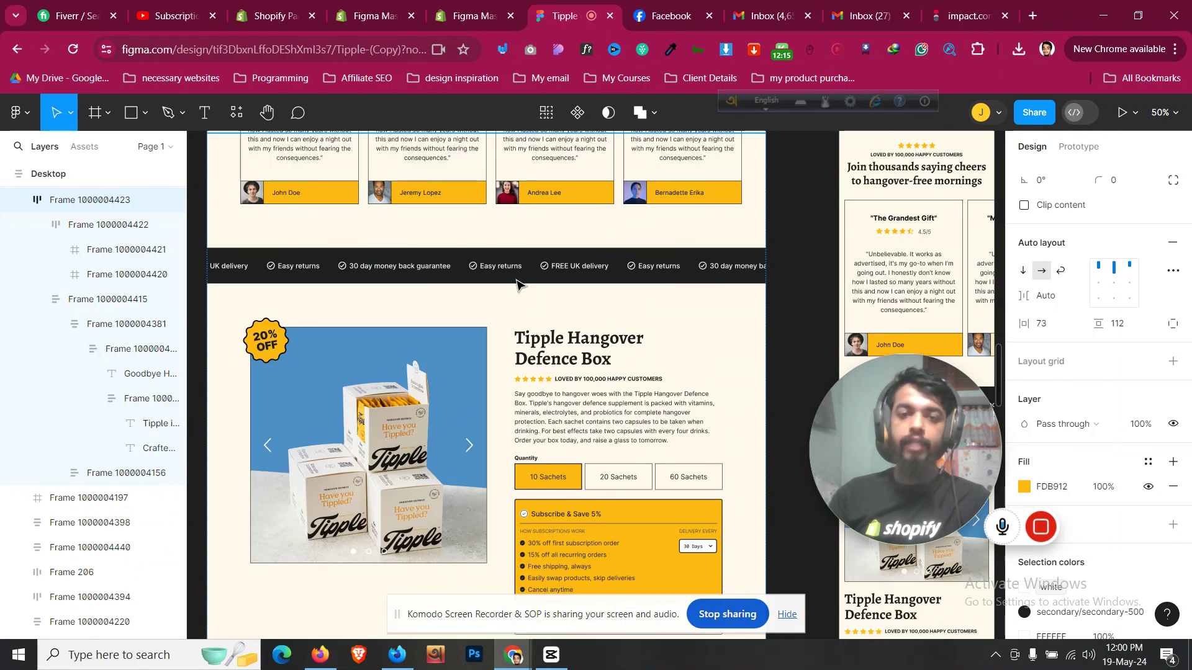
scroll(517, 286, down, 3)
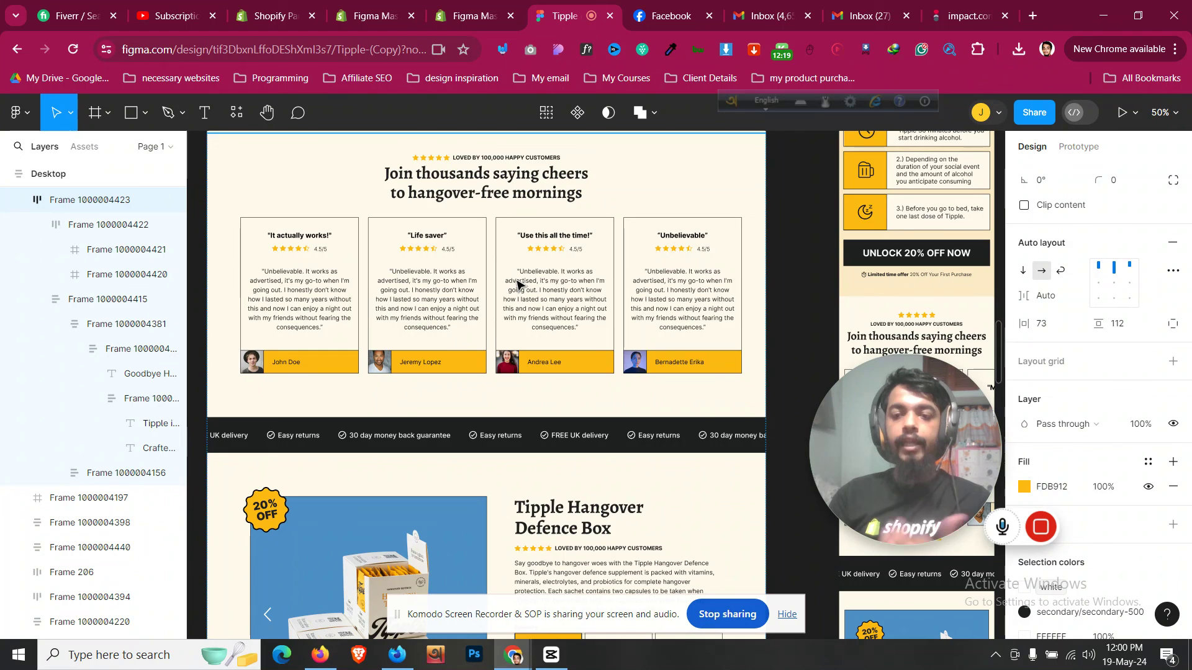
scroll(517, 286, up, 3)
scroll(517, 286, up, 8)
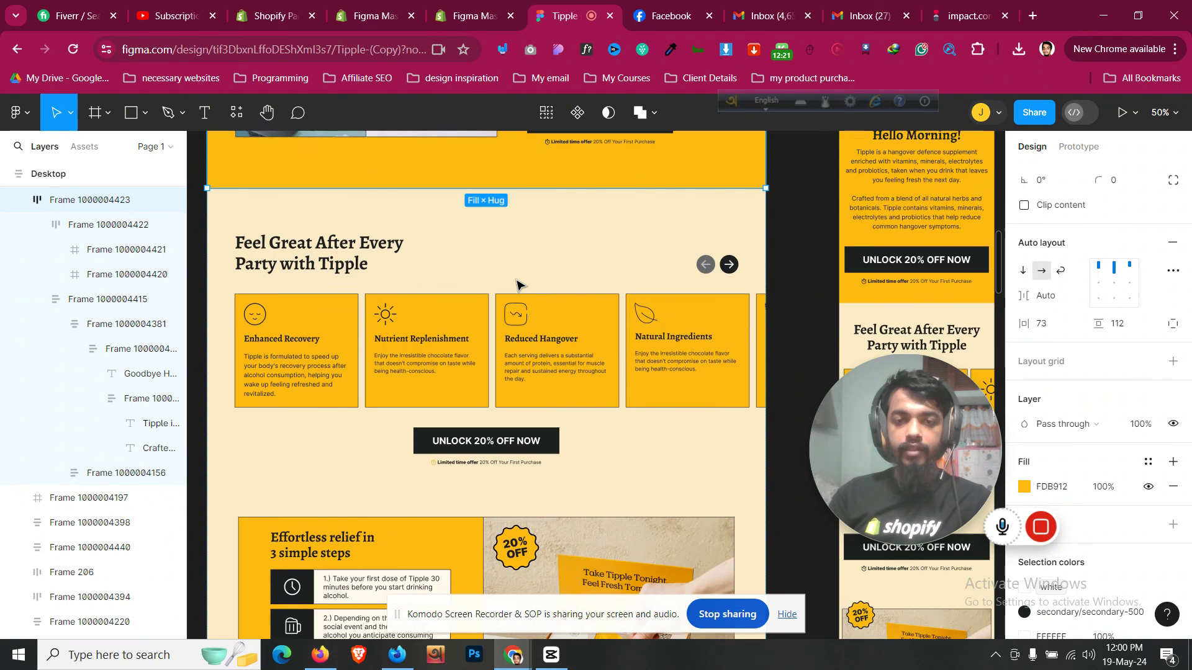
scroll(517, 286, up, 2)
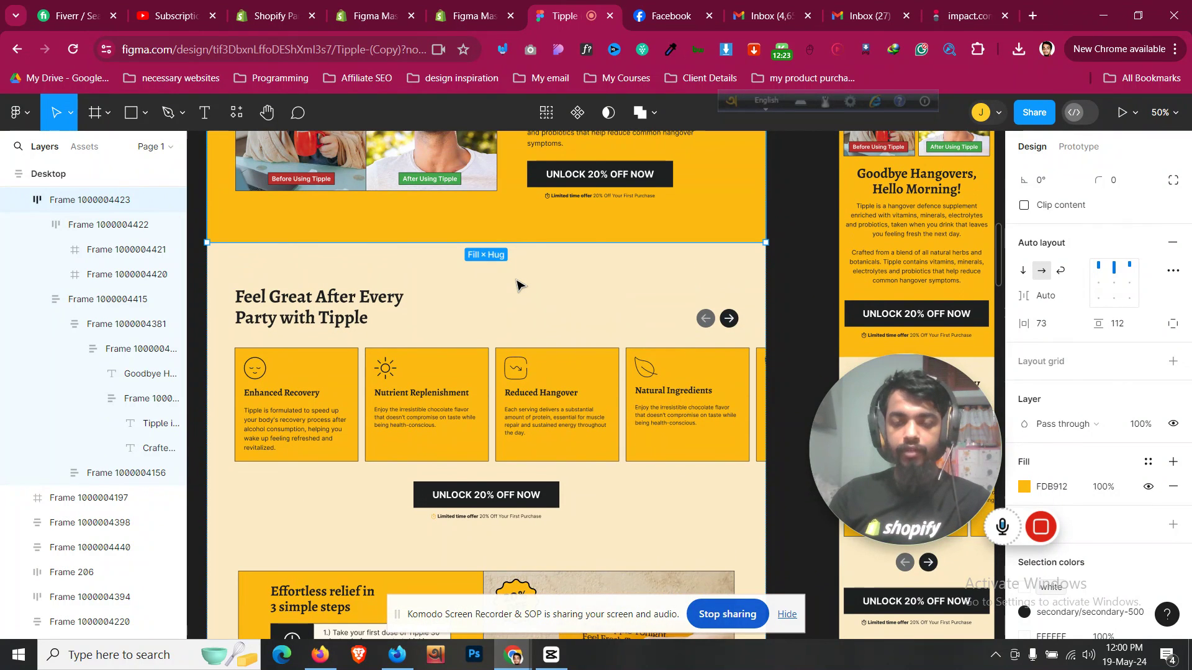
scroll(517, 286, up, 5)
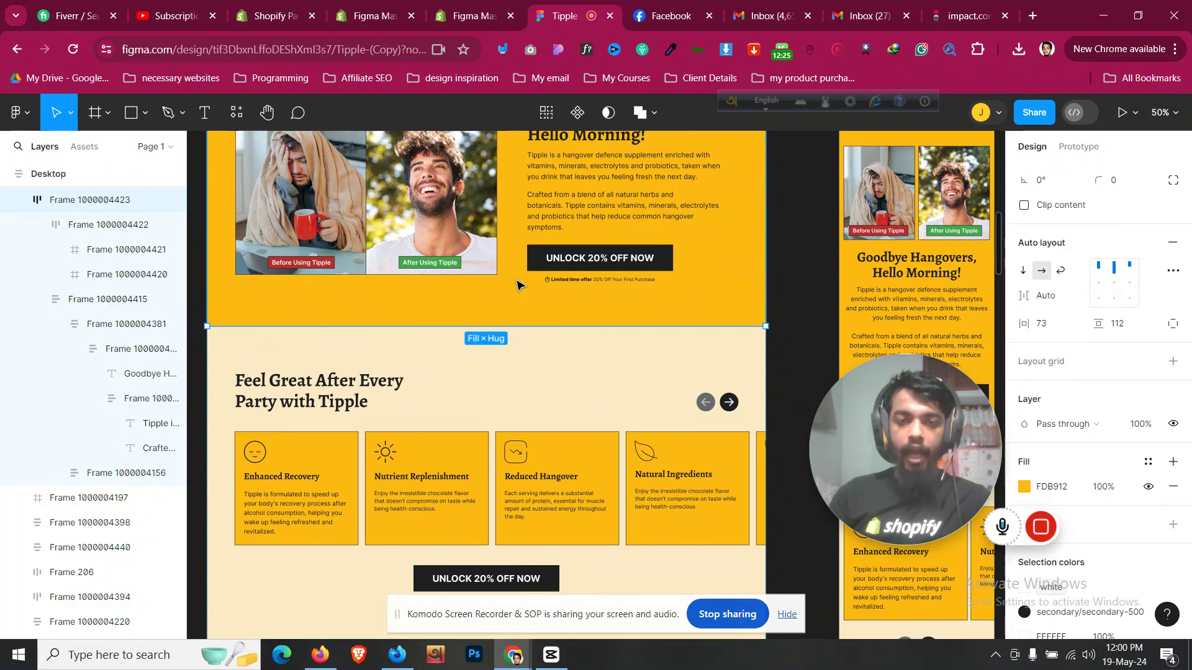
scroll(517, 285, down, 11)
scroll(517, 284, up, 1)
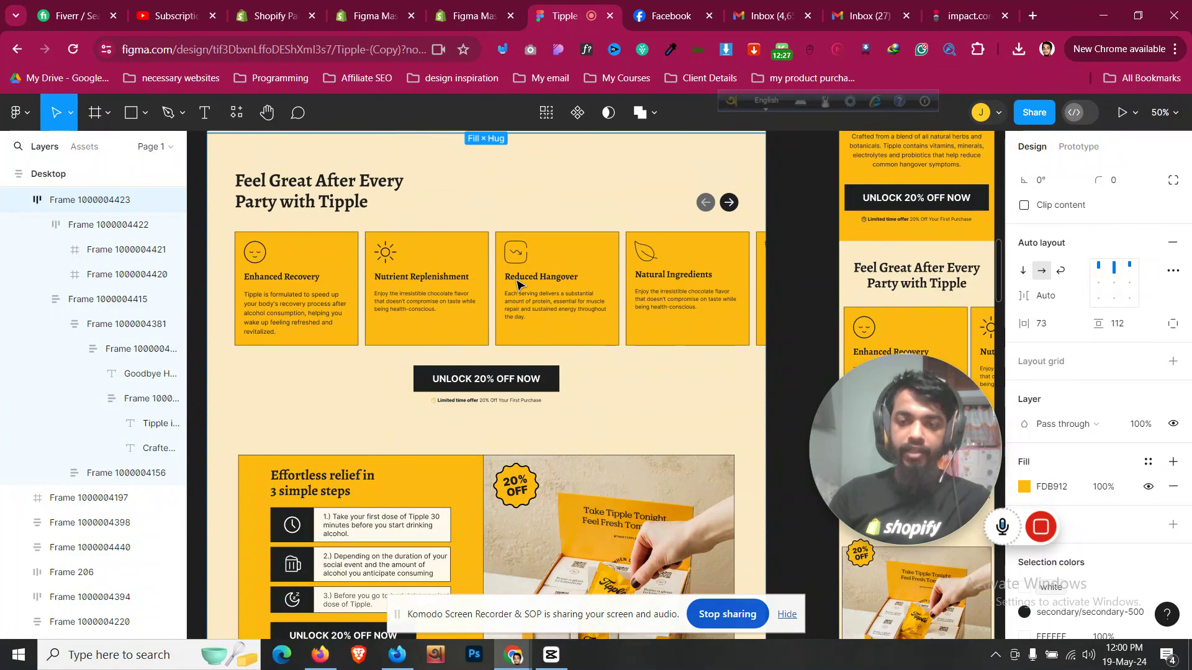
scroll(517, 285, up, 1)
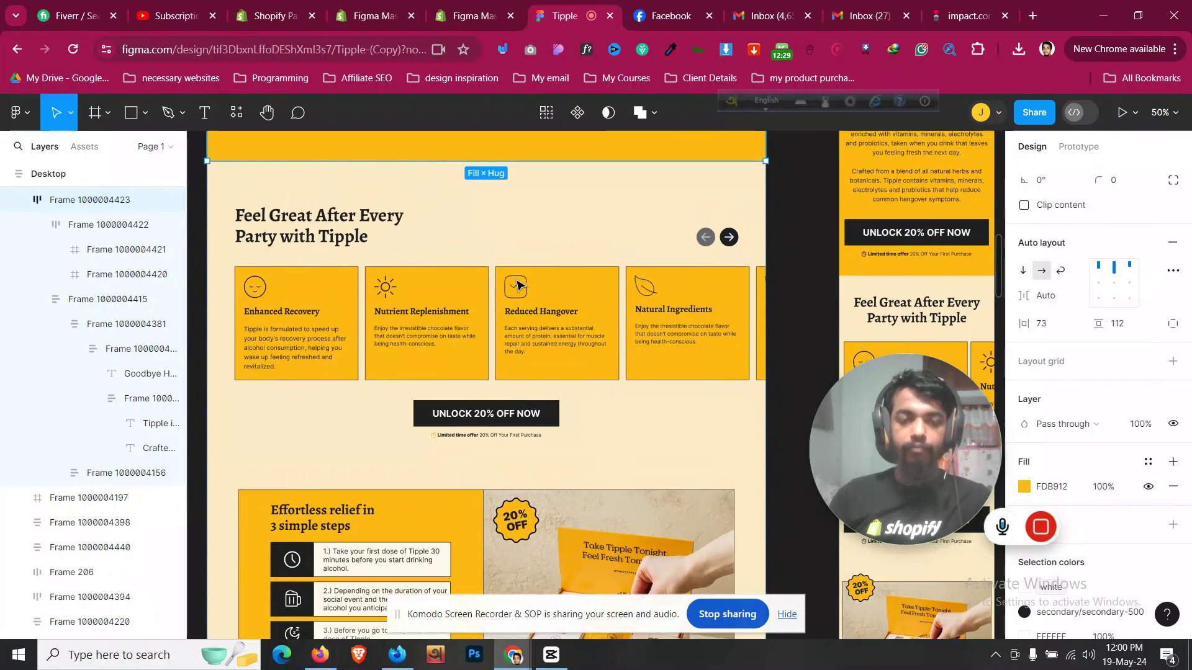
click(570, 218)
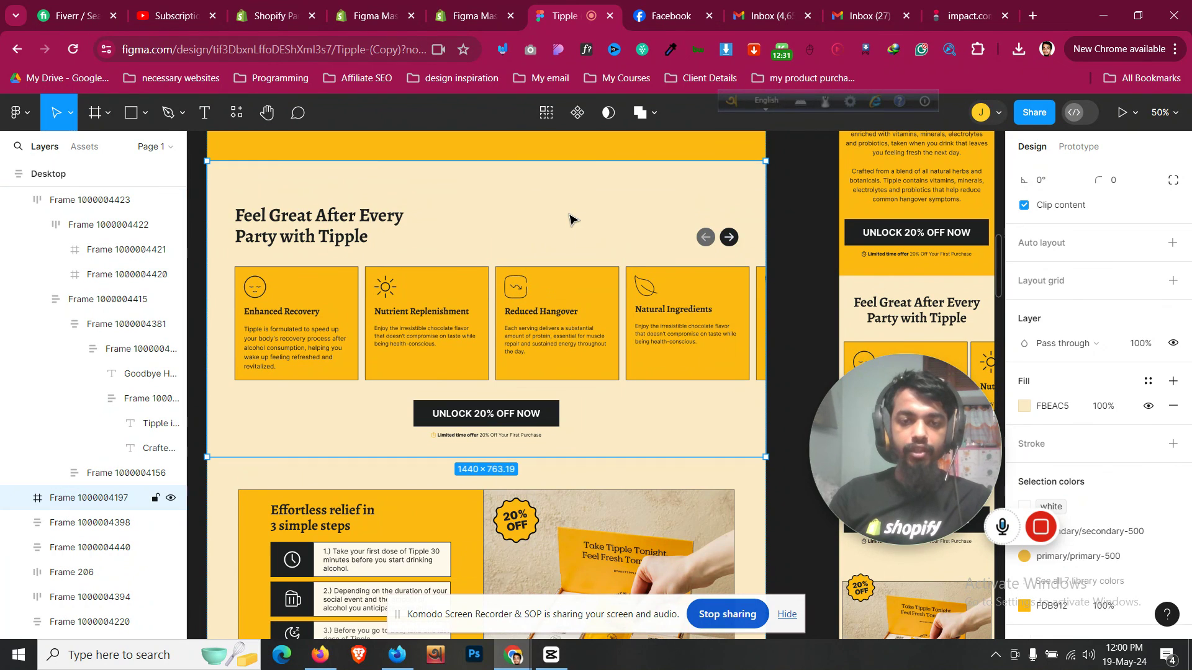